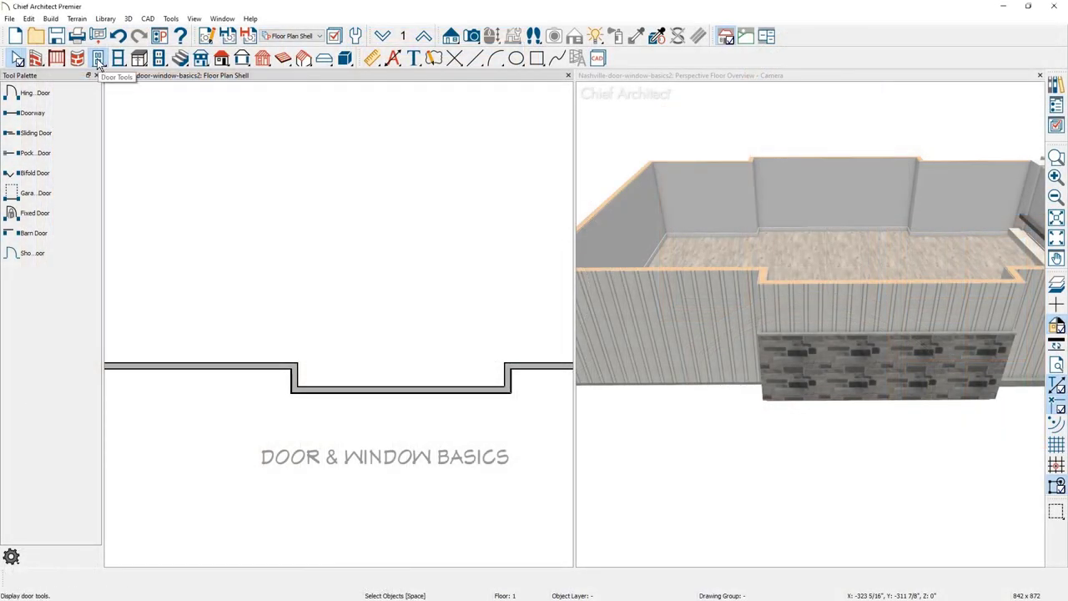
Place a hinged door in the exterior wall section that projects outward above the plan title
{"action": "left_click", "coordinate": [119, 60]}
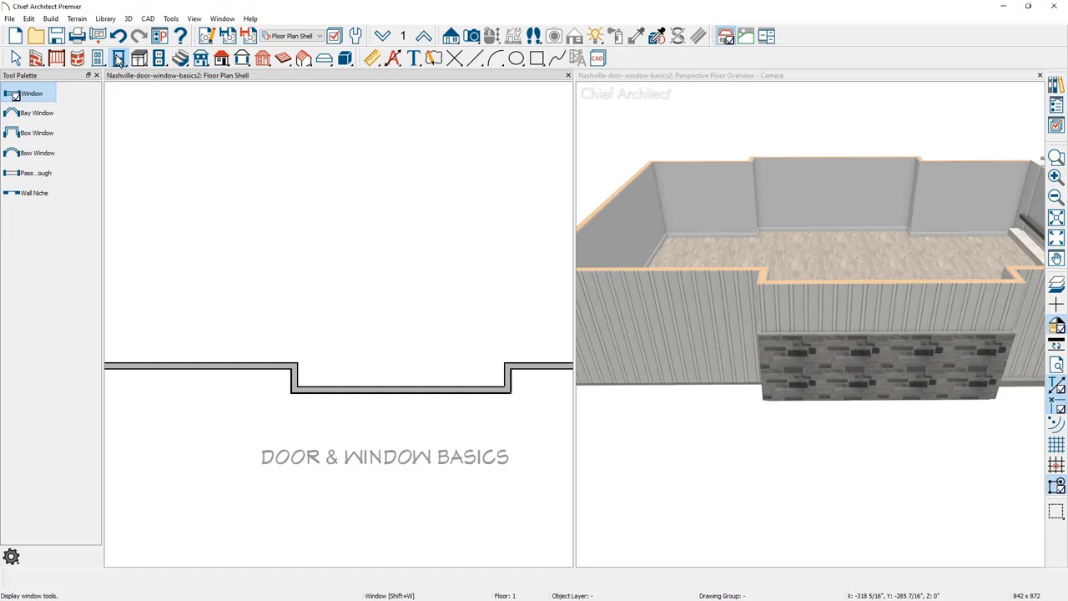
{"action": "left_click", "coordinate": [98, 59]}
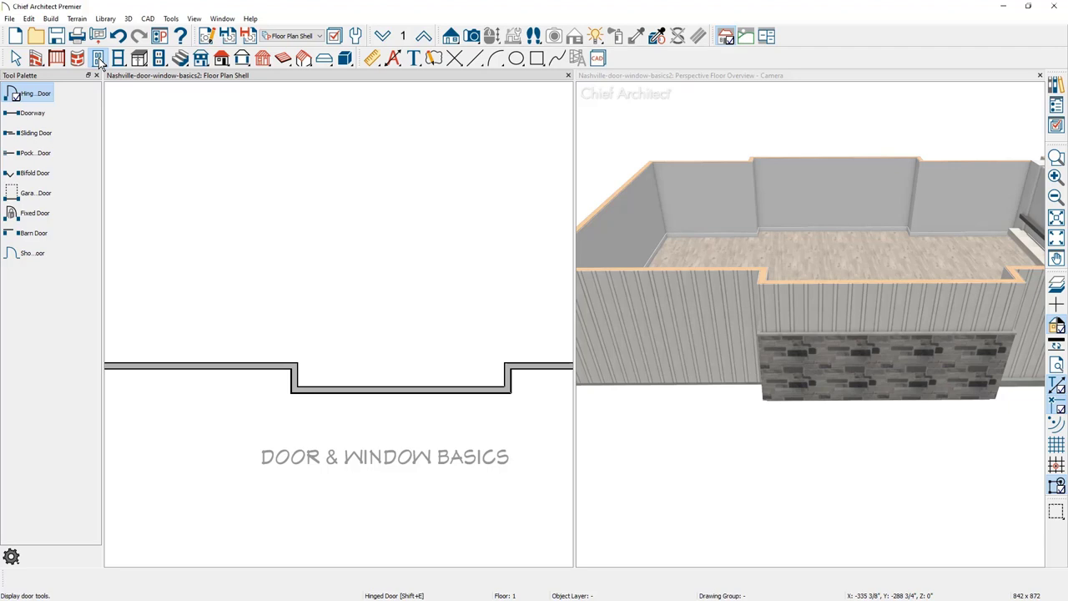
{"action": "left_click", "coordinate": [46, 102]}
{"action": "left_click_drag", "start_coordinate": [378, 387], "coordinate": [389, 386]}
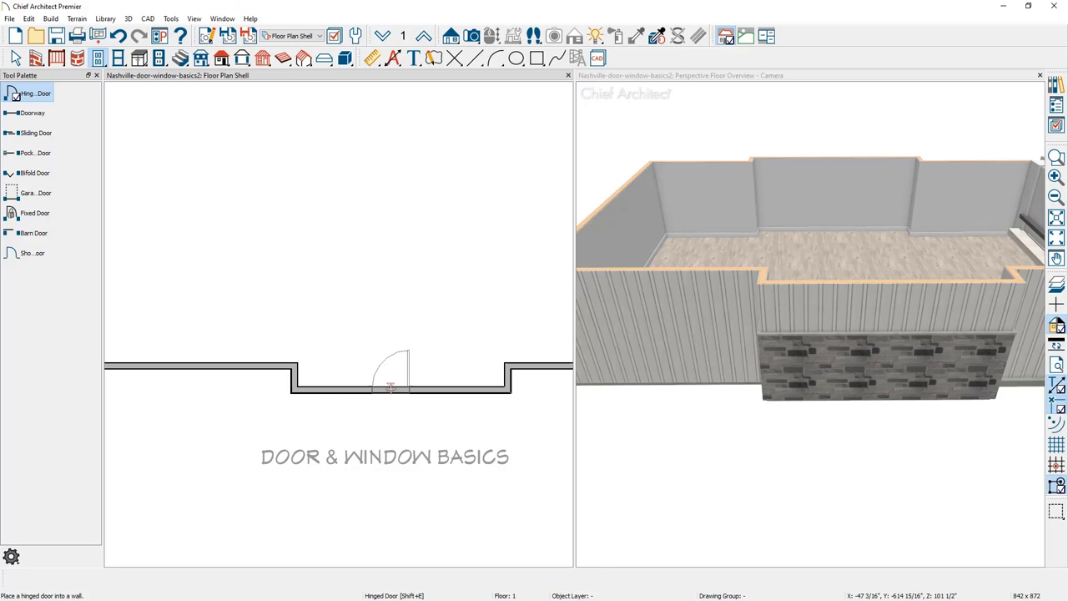
{"action": "mouse_move", "coordinate": [390, 386]}
{"action": "left_mouse_down"}
{"action": "mouse_move", "coordinate": [390, 396]}
{"action": "mouse_move", "coordinate": [392, 387]}
{"action": "left_mouse_up"}
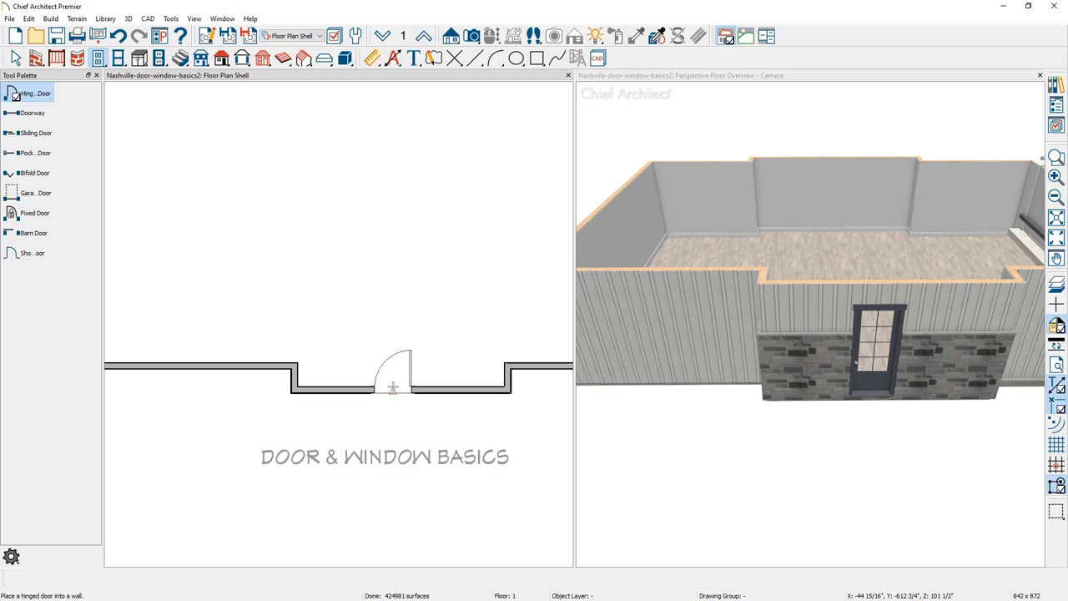
{"action": "key", "text": "space"}
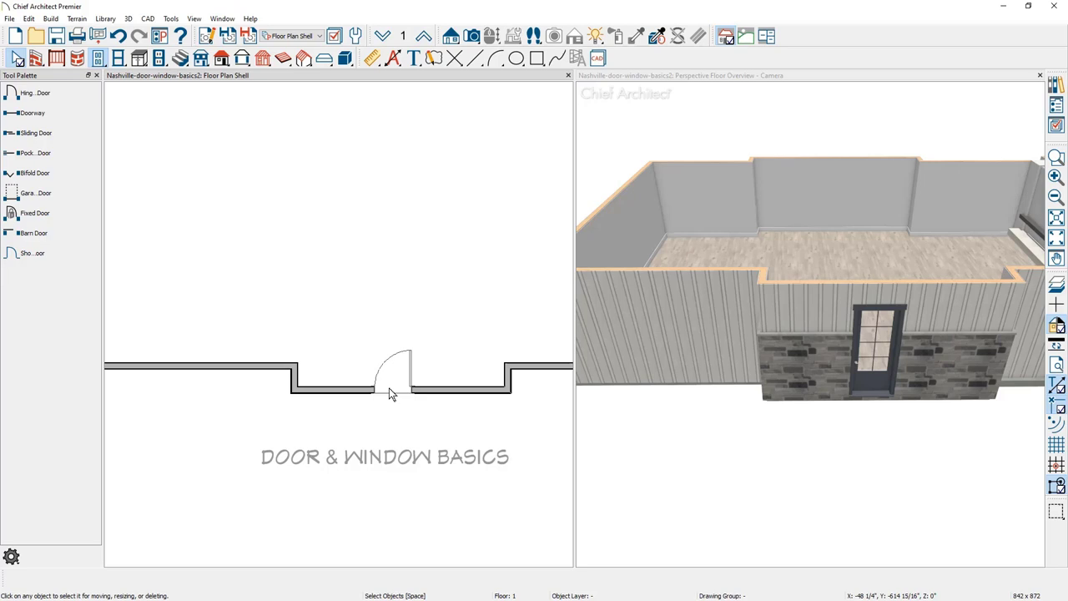
Flip the door's hinge side along the wall and back, and its swing side across the wall and back
{"action": "left_click", "coordinate": [391, 392]}
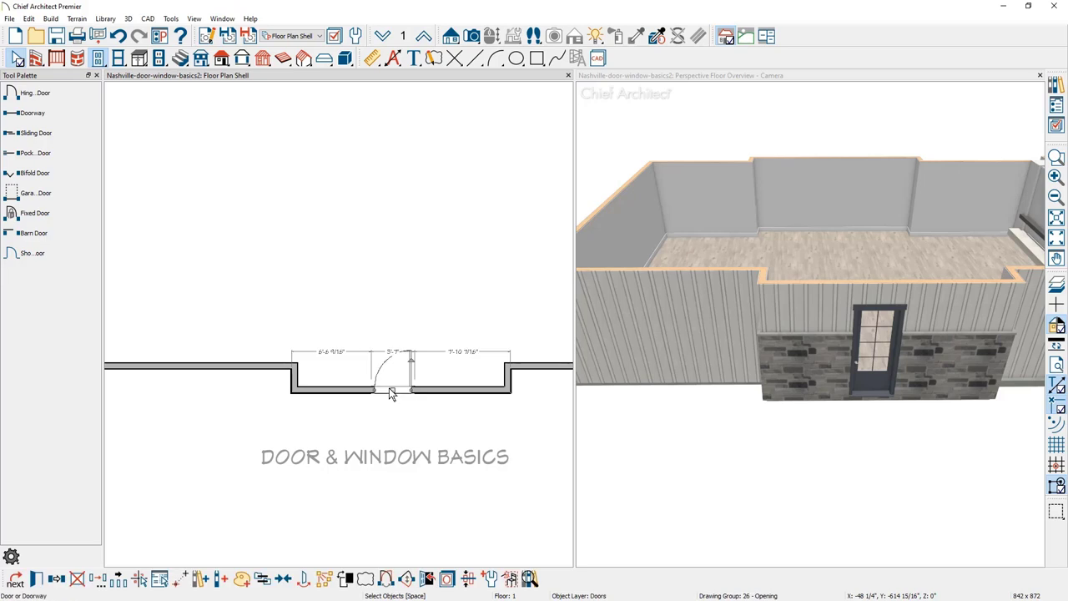
{"action": "left_click", "coordinate": [387, 579]}
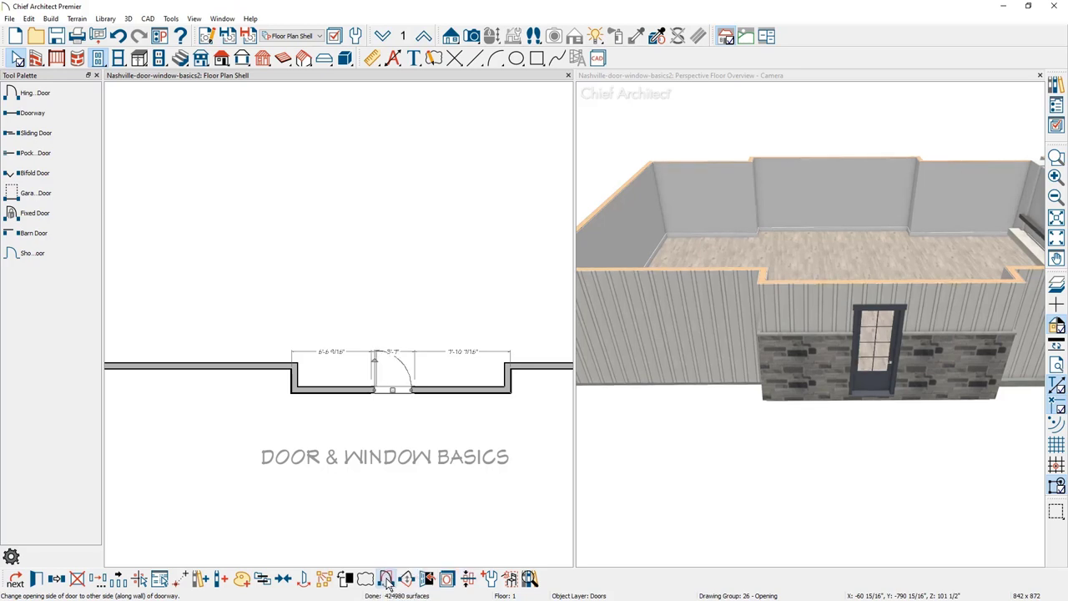
{"action": "left_click", "coordinate": [387, 580]}
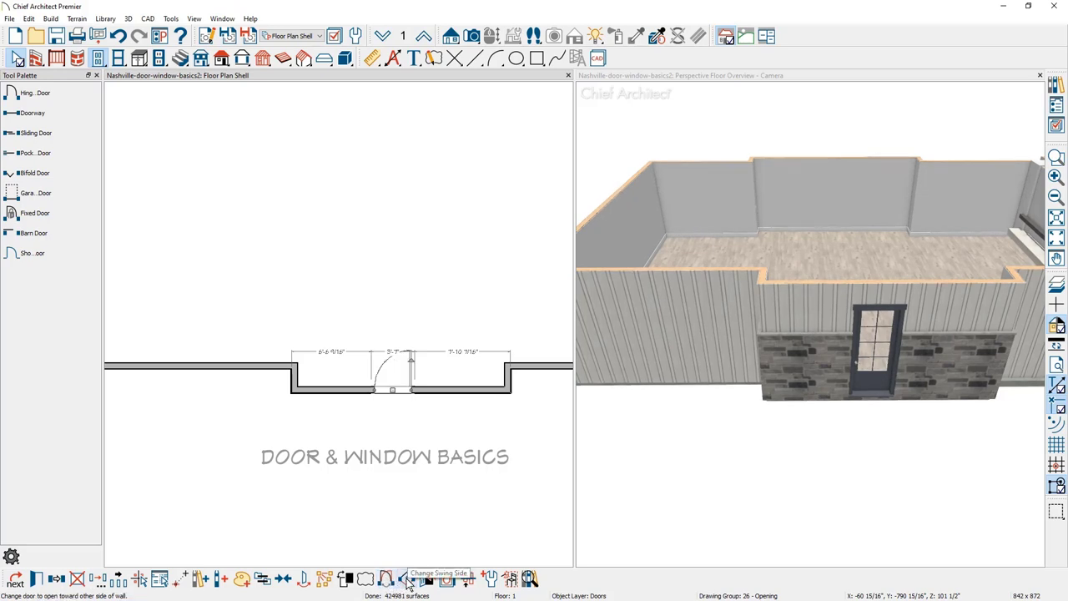
{"action": "left_click", "coordinate": [407, 579]}
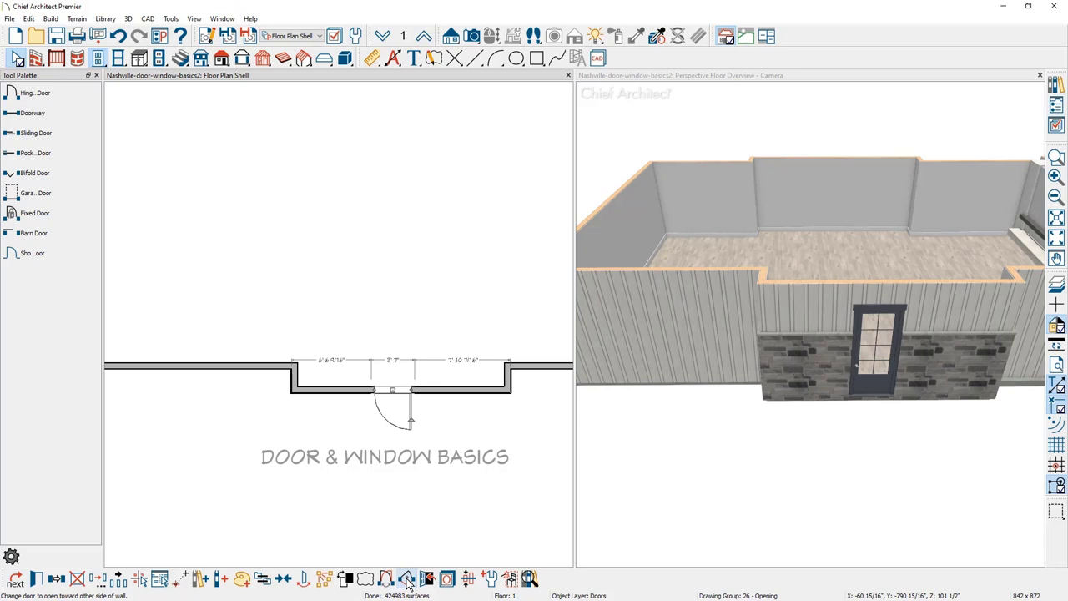
{"action": "left_click", "coordinate": [407, 580]}
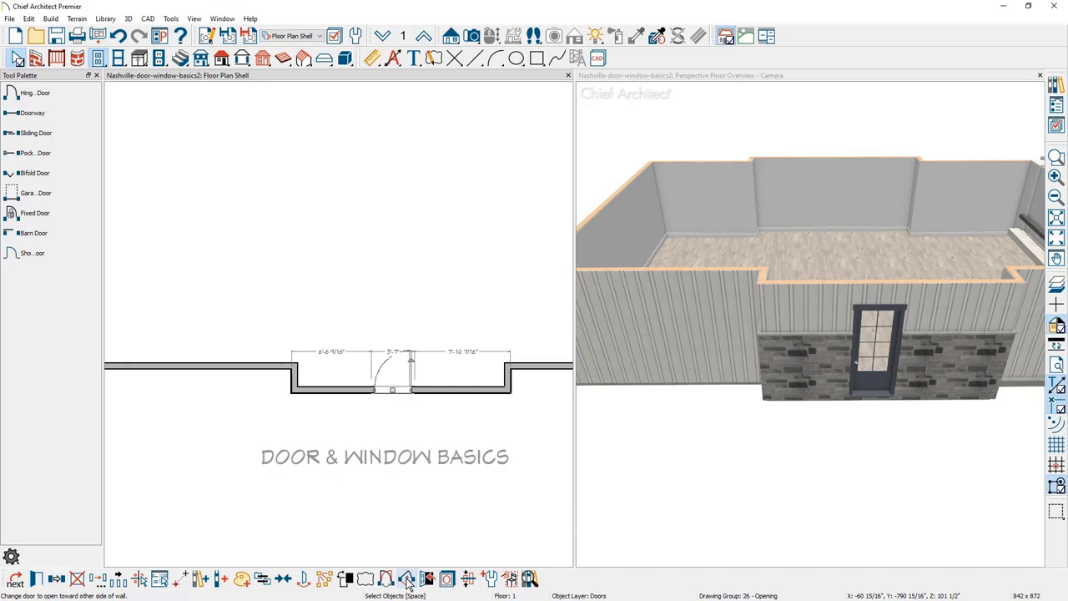
Set the door's distance from the projecting wall's left corner to 6', and center the door along that wall section
{"action": "left_click", "coordinate": [336, 359]}
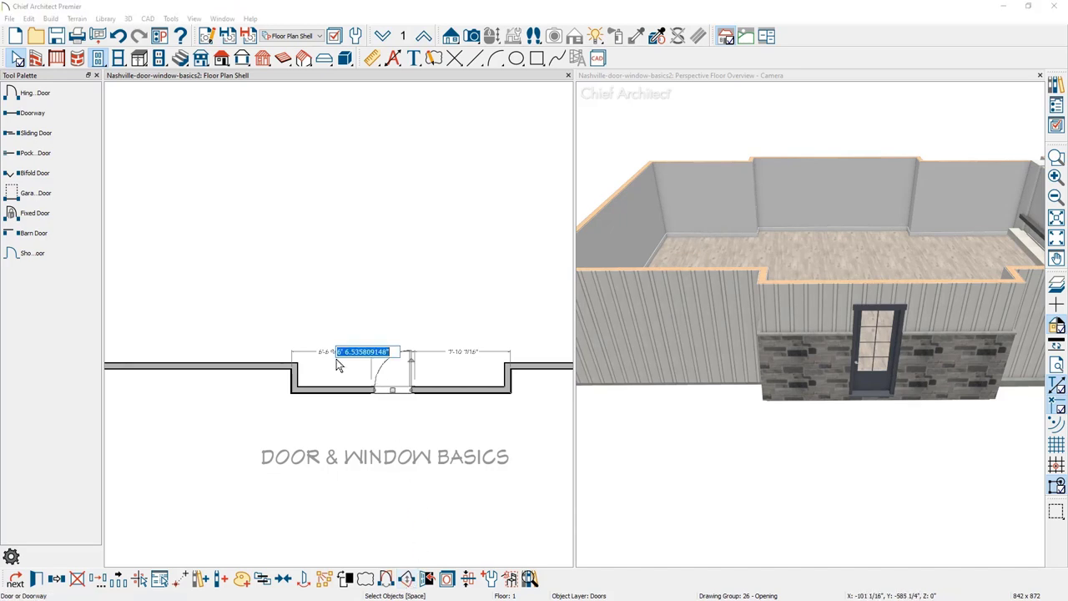
{"action": "key", "text": "Return"}
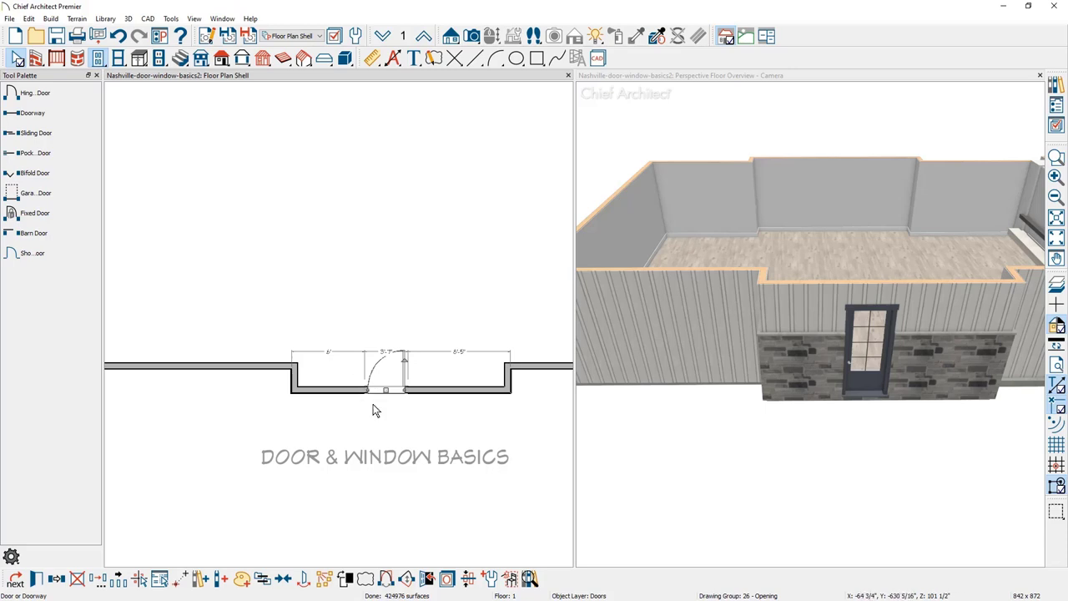
{"action": "left_click", "coordinate": [282, 579]}
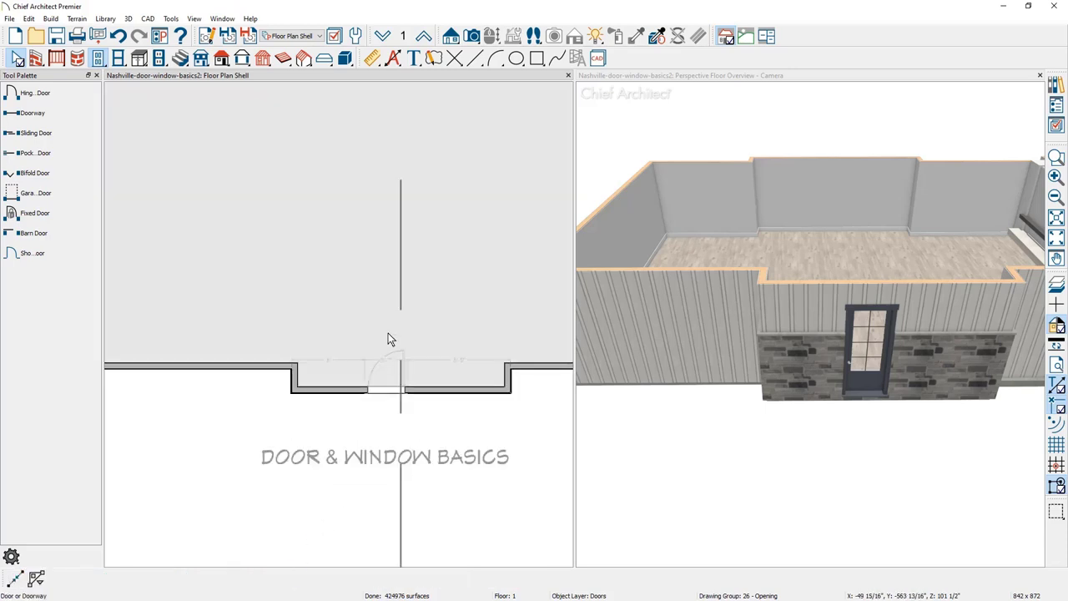
{"action": "left_click", "coordinate": [387, 338]}
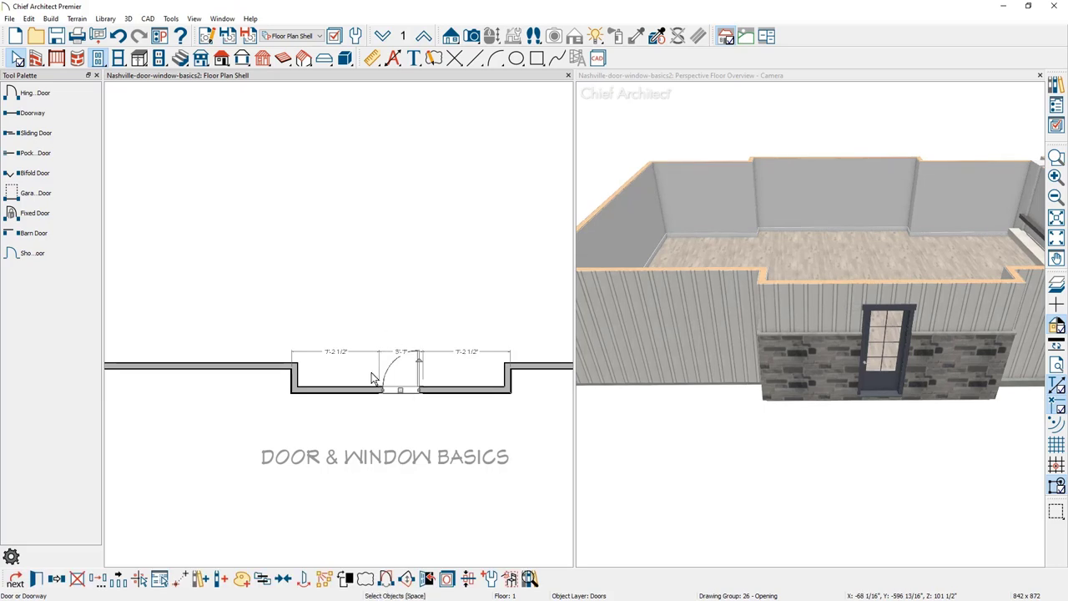
Widen the hinged door on both sides in the plan and 3D view to a double door about 64 3/16" wide
{"action": "left_click_drag", "start_coordinate": [382, 390], "coordinate": [363, 390]}
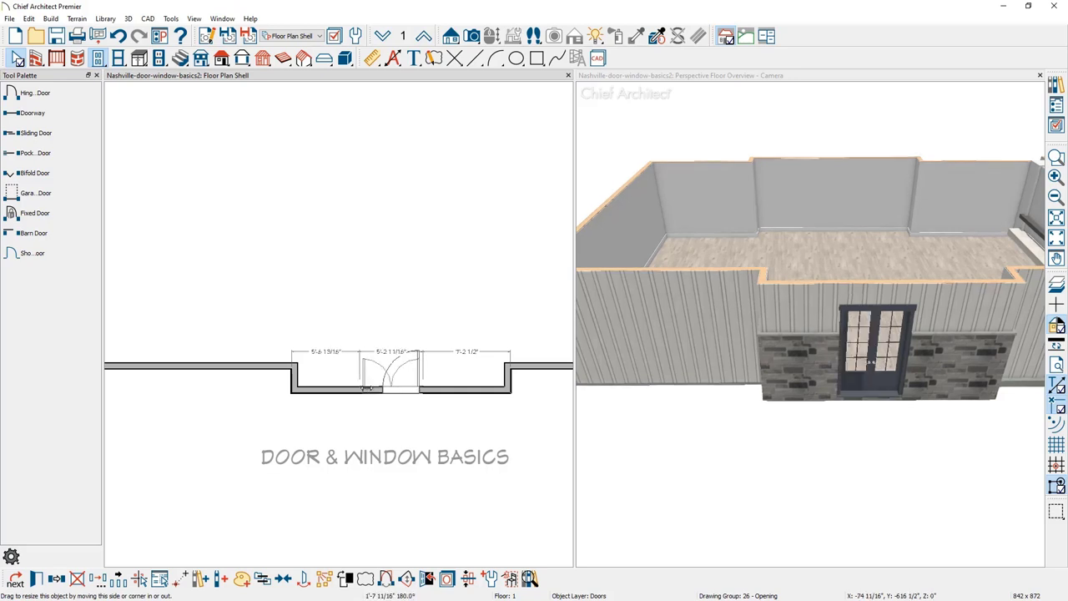
{"action": "left_click", "coordinate": [889, 364]}
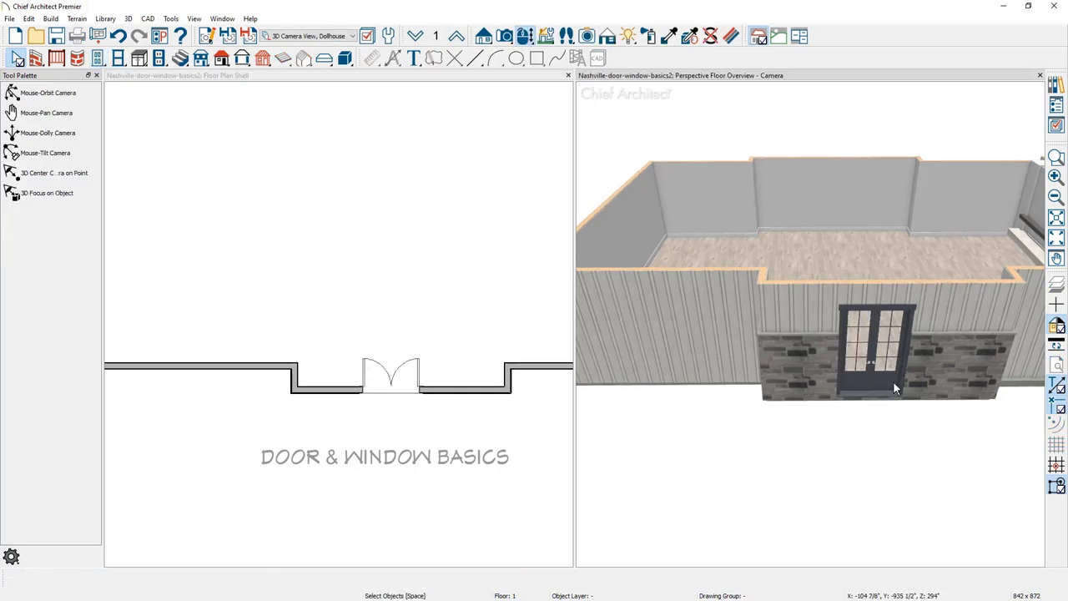
{"action": "left_click", "coordinate": [898, 370]}
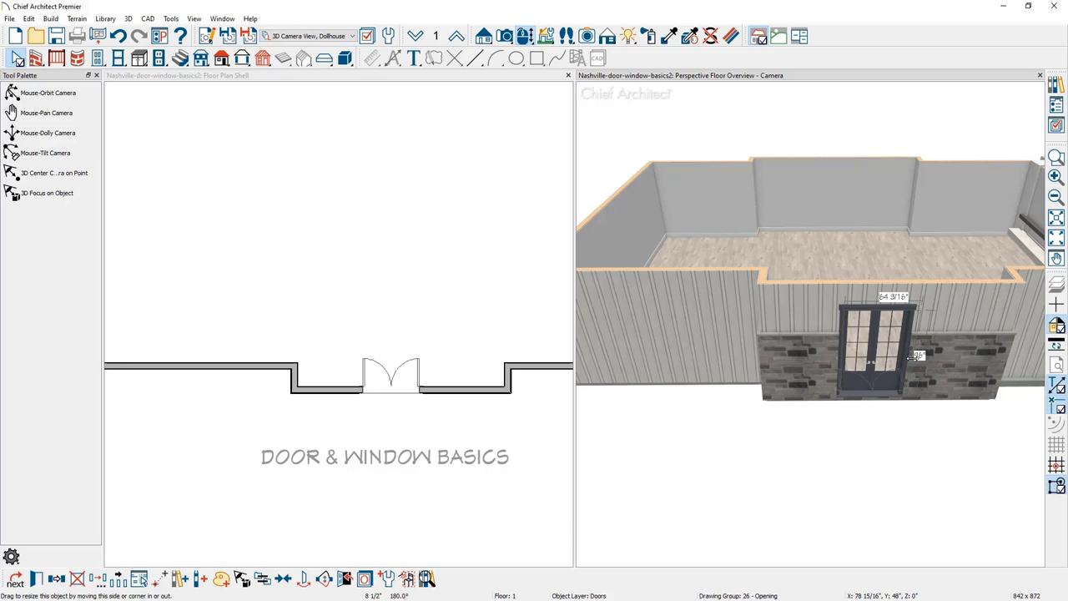
{"action": "left_click_drag", "start_coordinate": [908, 360], "coordinate": [916, 356]}
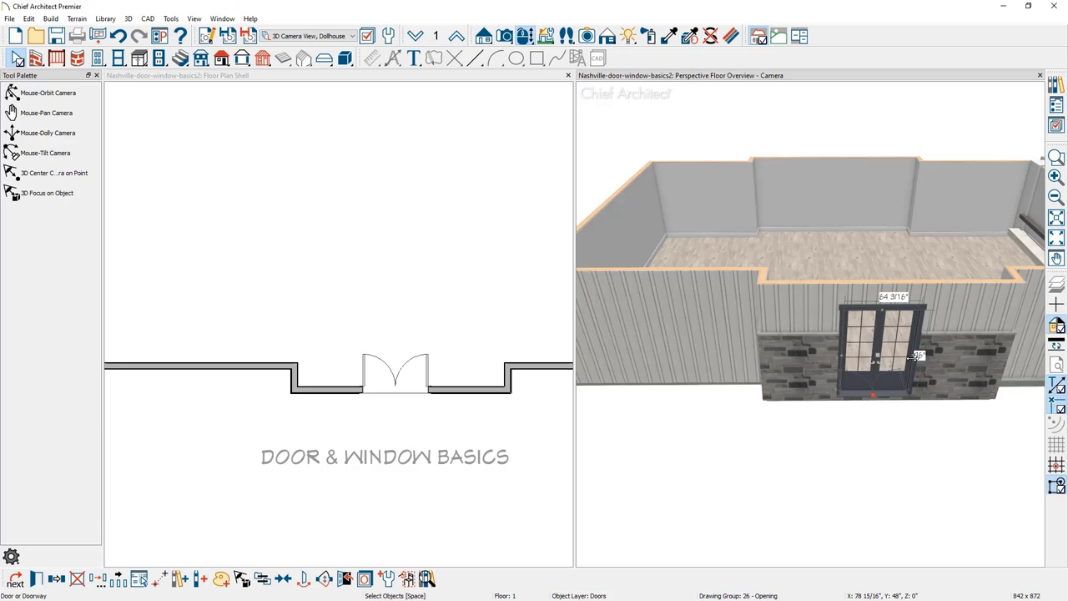
Open the double door's specification, check its style and type choices, and set its width to 72"
{"action": "double_click", "coordinate": [907, 359]}
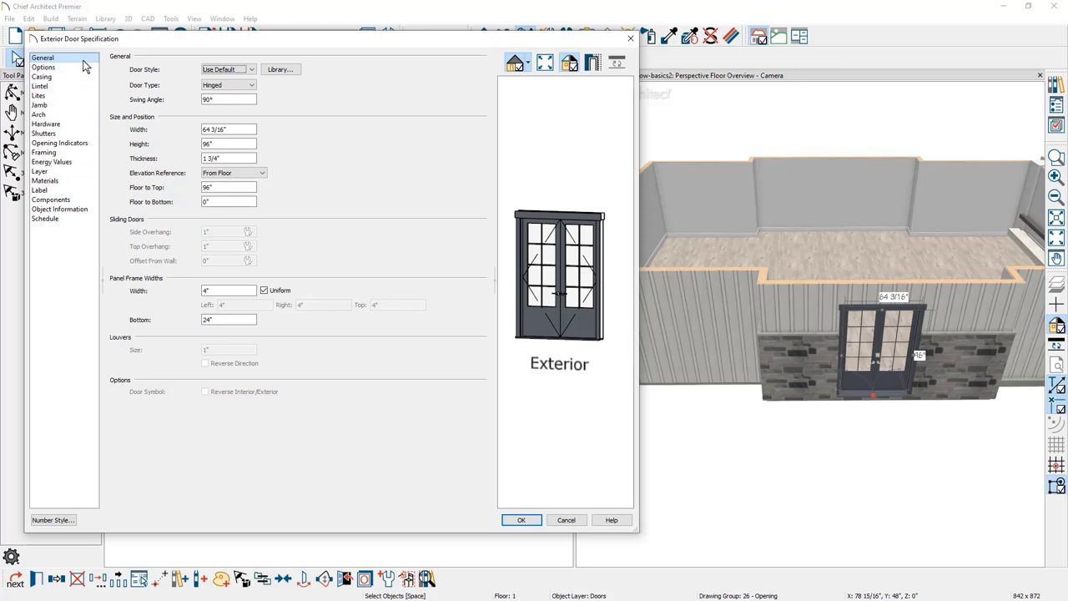
{"action": "left_click", "coordinate": [250, 72]}
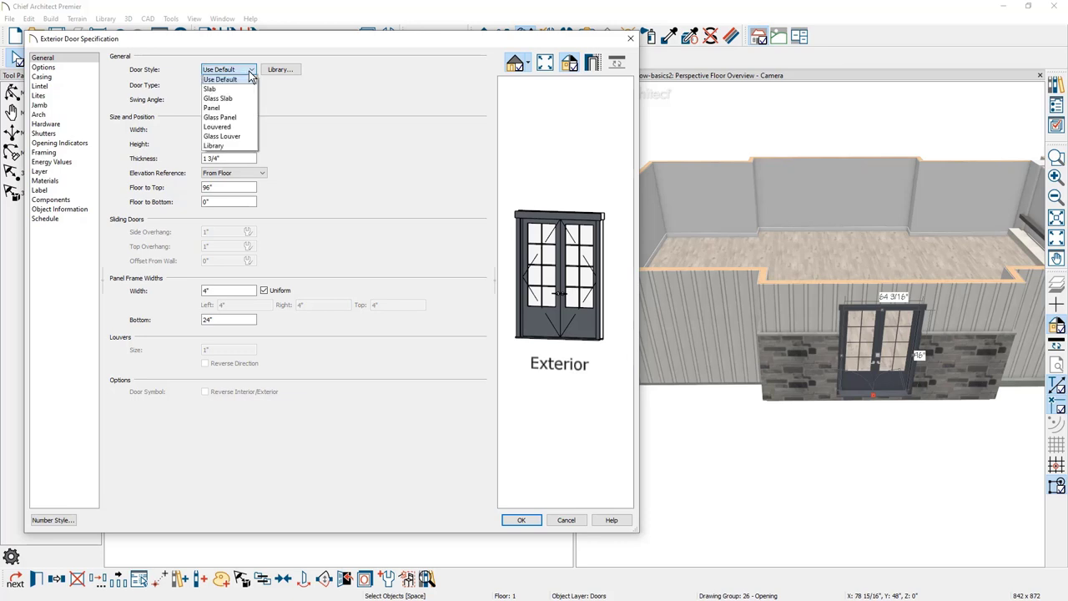
{"action": "left_click", "coordinate": [249, 72]}
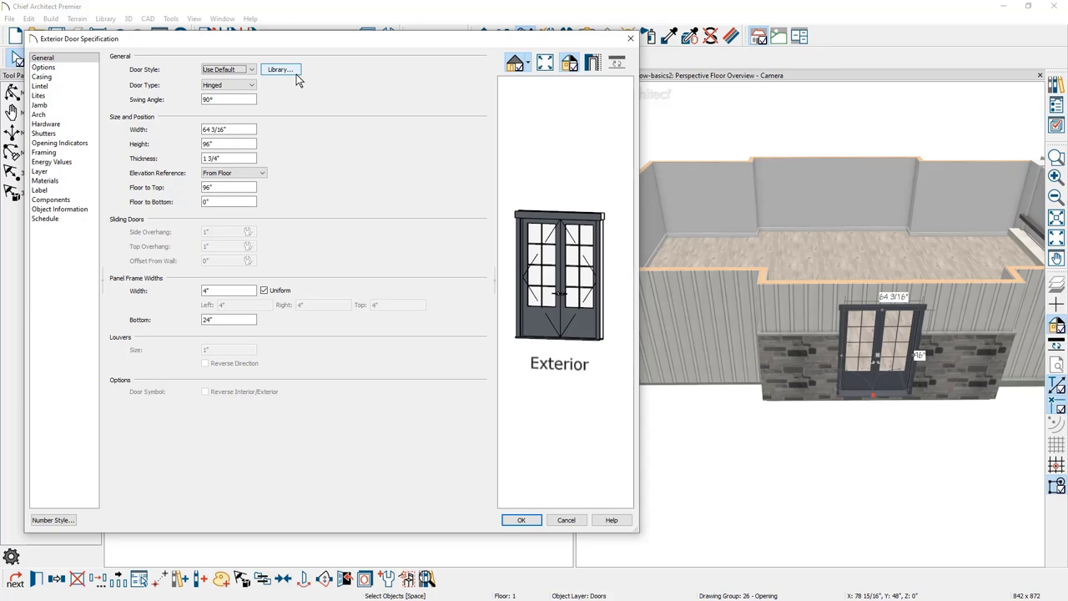
{"action": "left_click", "coordinate": [253, 86]}
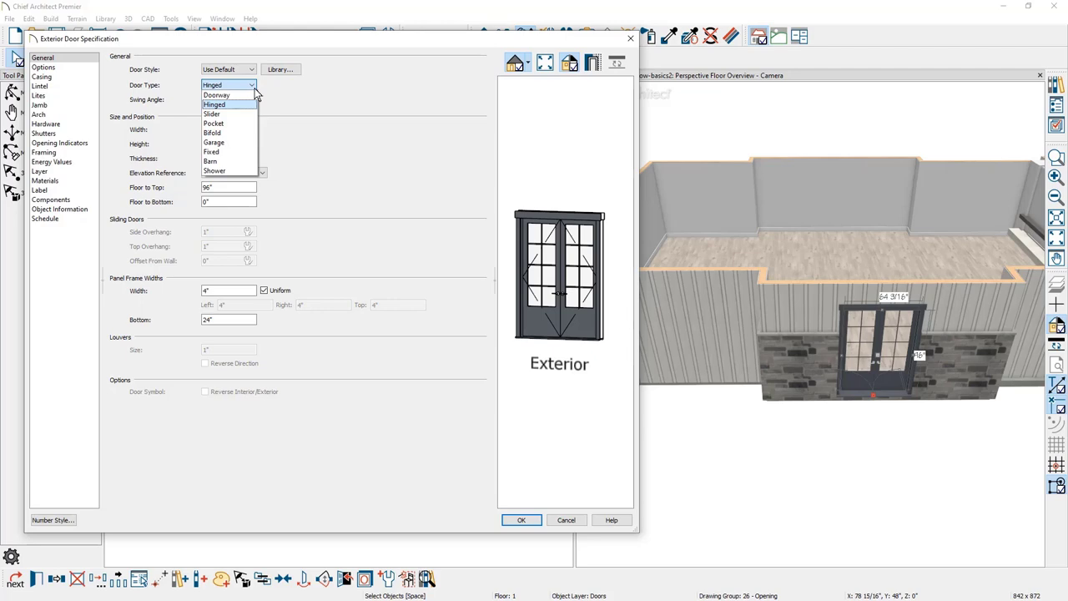
{"action": "left_click", "coordinate": [256, 88]}
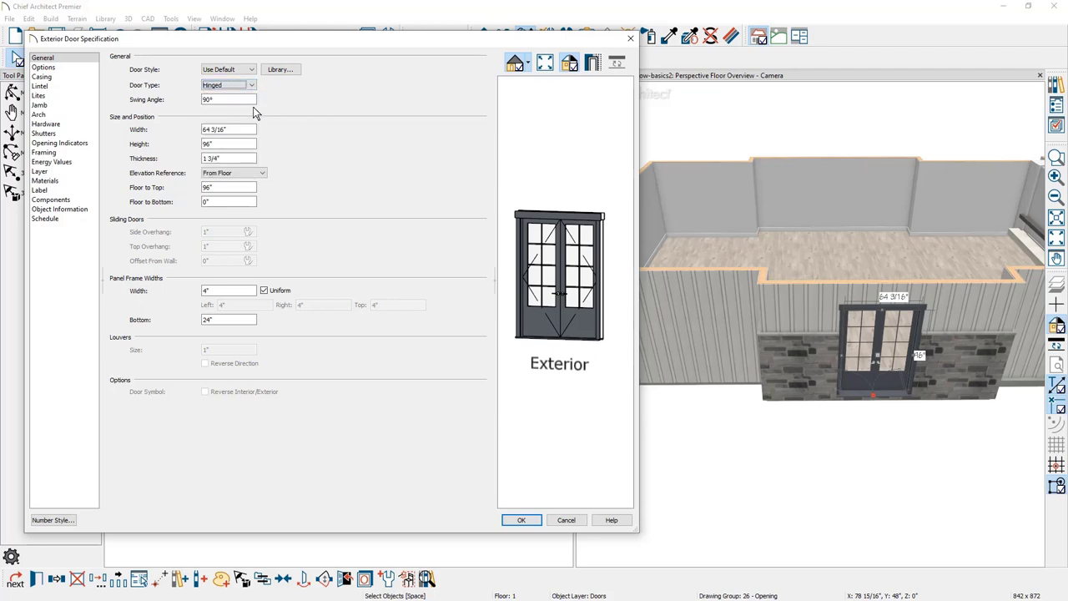
{"action": "left_click_drag", "start_coordinate": [231, 40], "coordinate": [656, 81]}
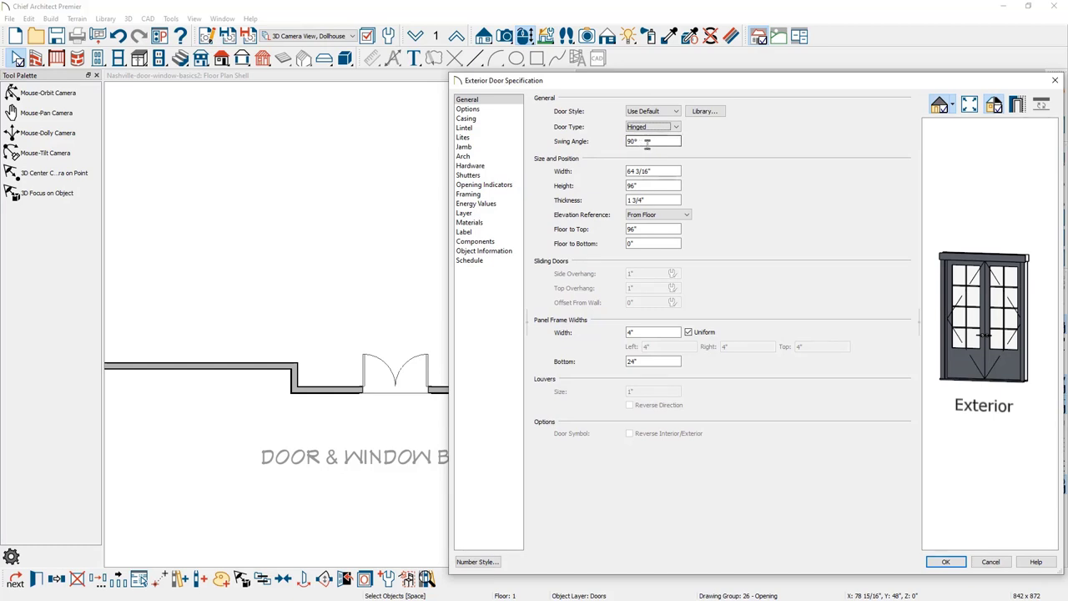
{"action": "double_click", "coordinate": [653, 171]}
{"action": "type", "text": "72"}
{"action": "key", "text": "Tab"}
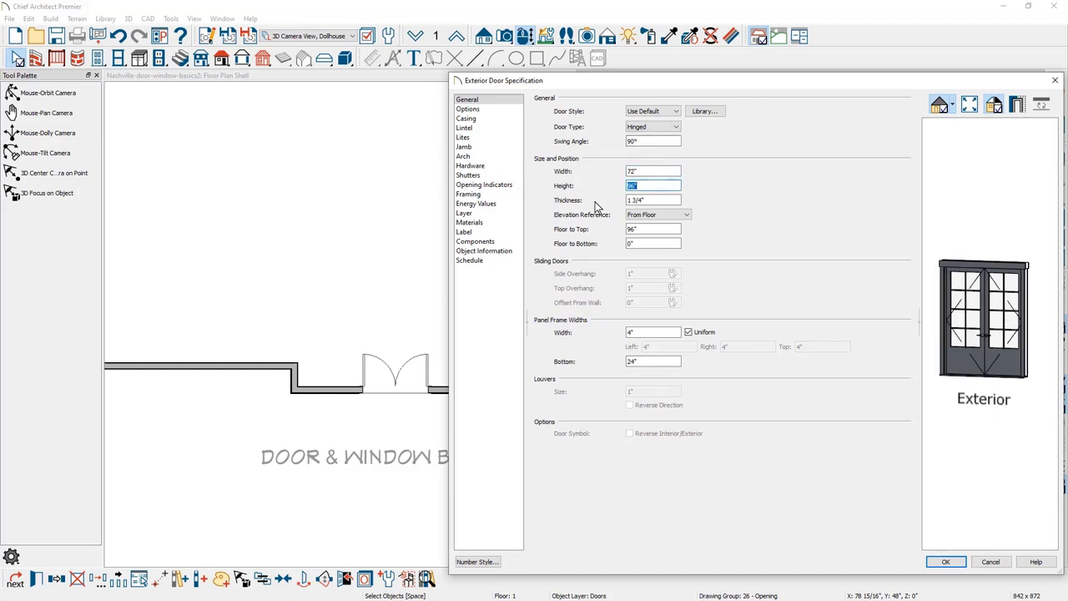
Examine the door's elevation reference choices and its options, casing, lintel and lites settings
{"action": "left_click", "coordinate": [658, 214]}
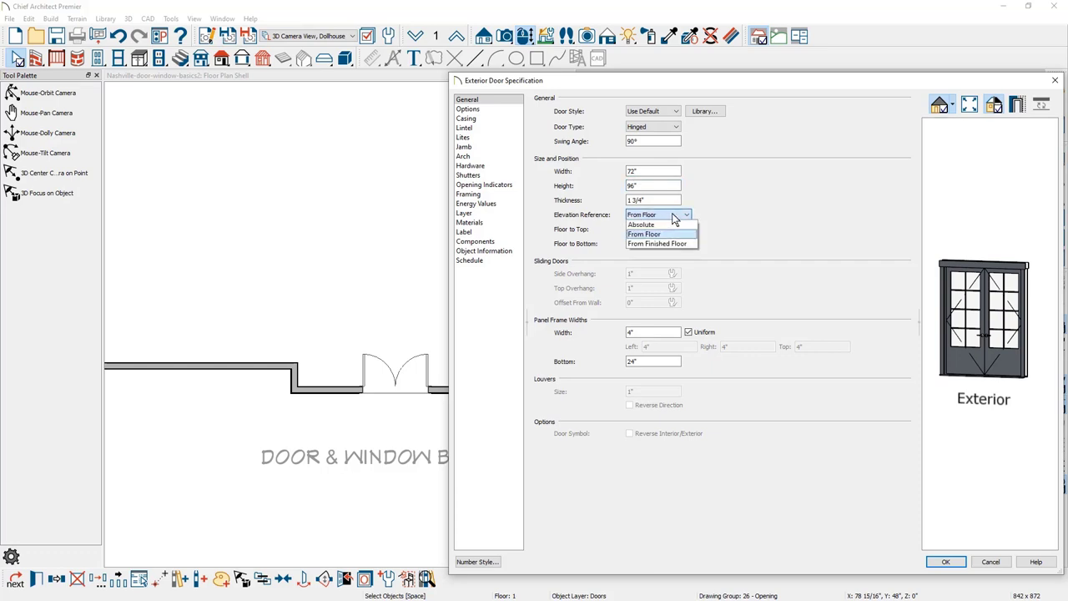
{"action": "left_click", "coordinate": [738, 198]}
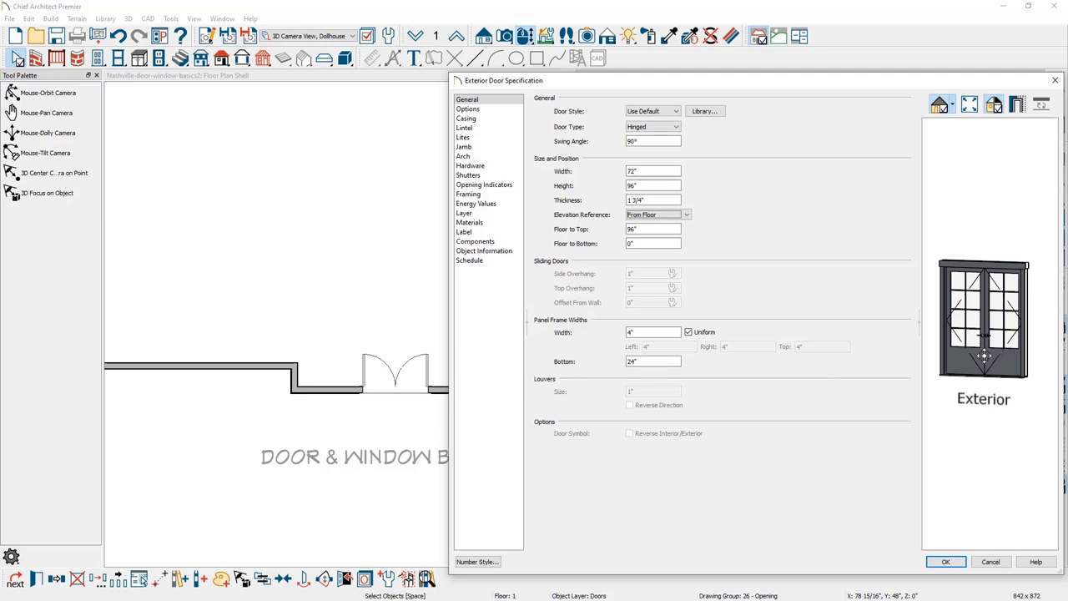
{"action": "left_click", "coordinate": [477, 110]}
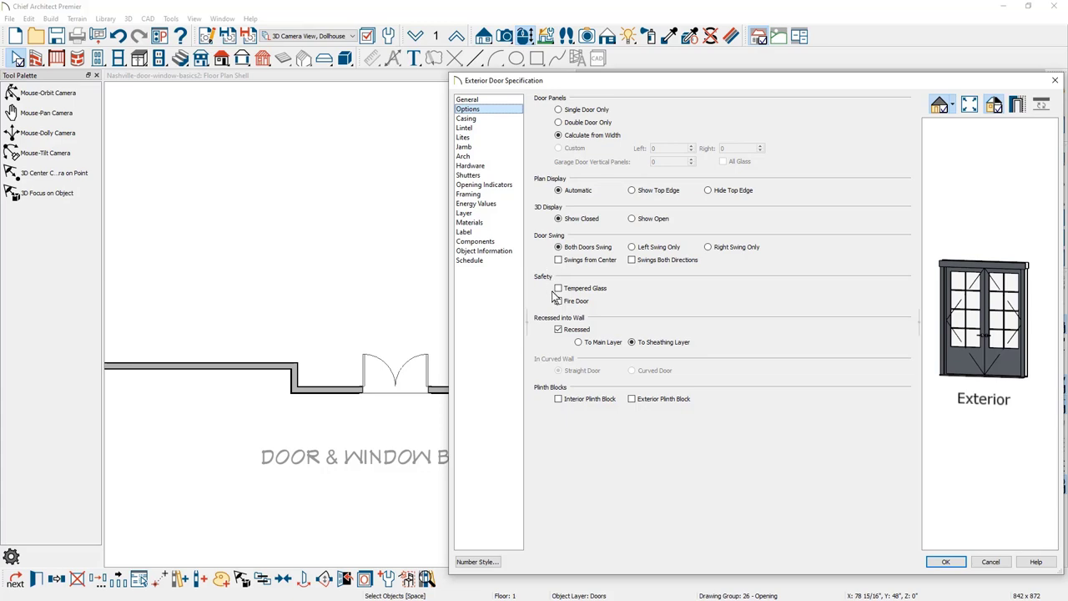
{"action": "left_click", "coordinate": [482, 122]}
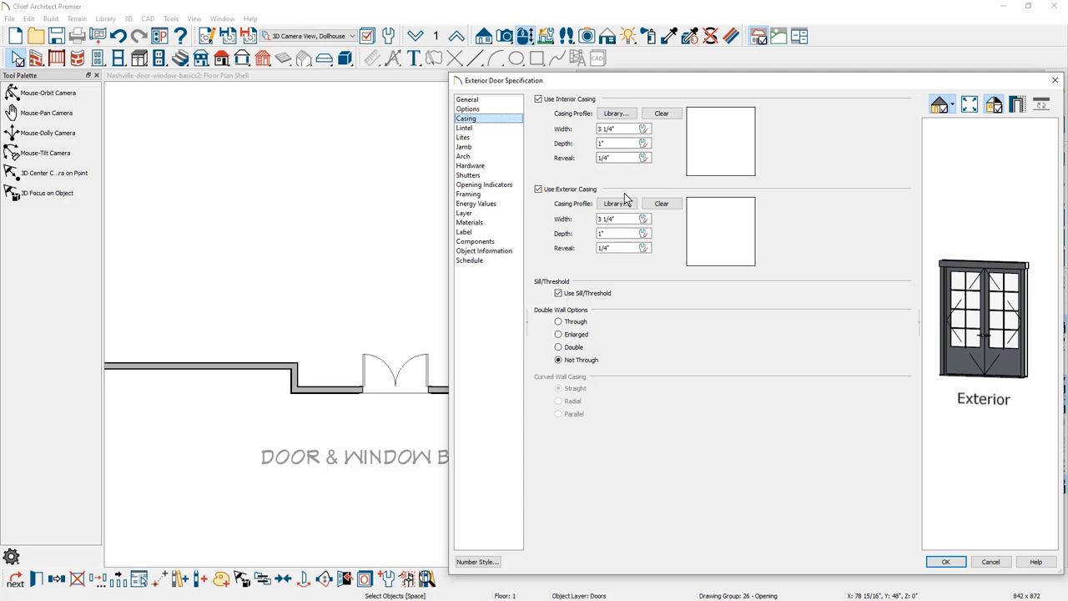
{"action": "left_click", "coordinate": [981, 363]}
{"action": "left_click_drag", "start_coordinate": [981, 363], "coordinate": [939, 361]}
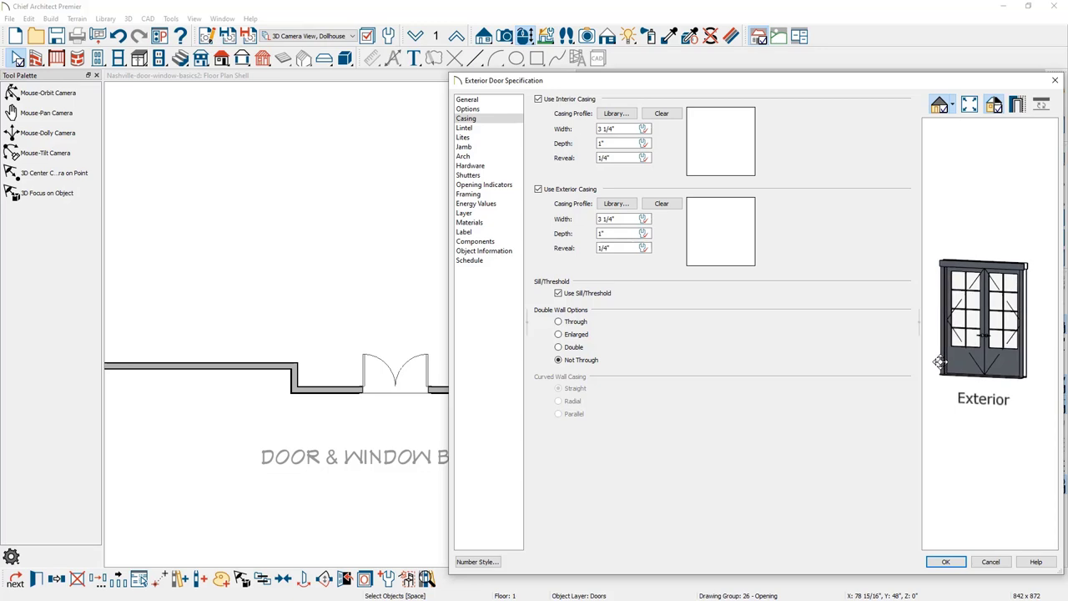
{"action": "left_click", "coordinate": [491, 128]}
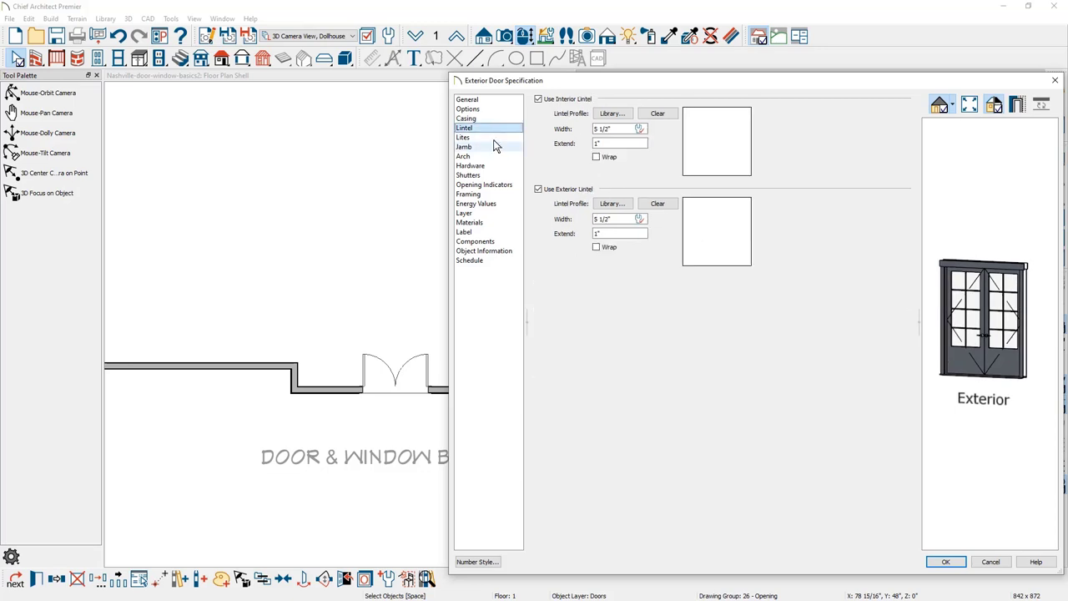
{"action": "left_click", "coordinate": [493, 138]}
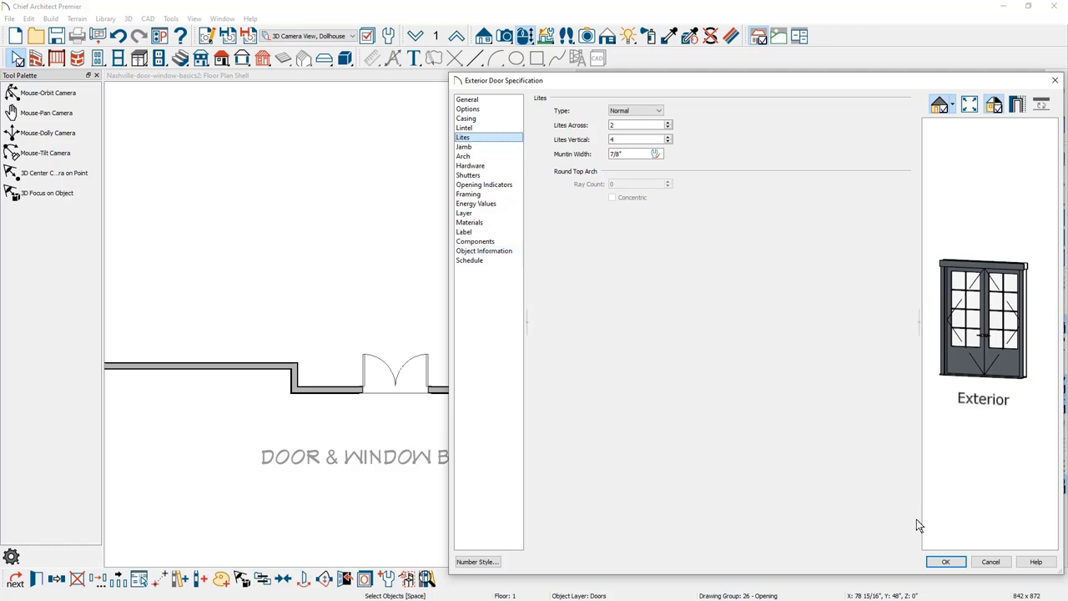
Apply the door specification and make this door's settings the exterior door defaults
{"action": "left_click", "coordinate": [947, 562]}
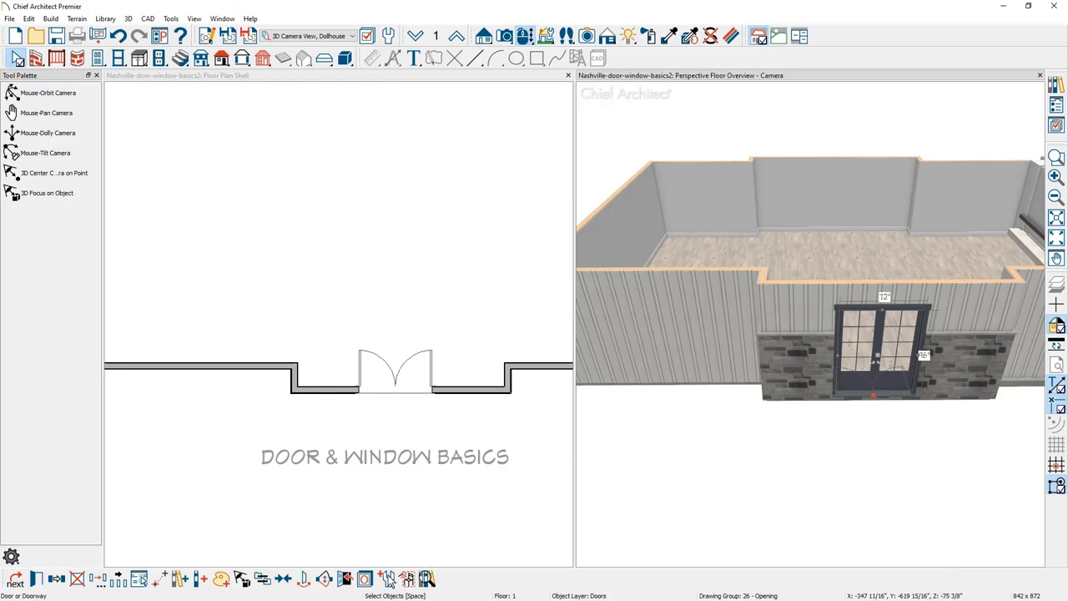
{"action": "left_click", "coordinate": [387, 581]}
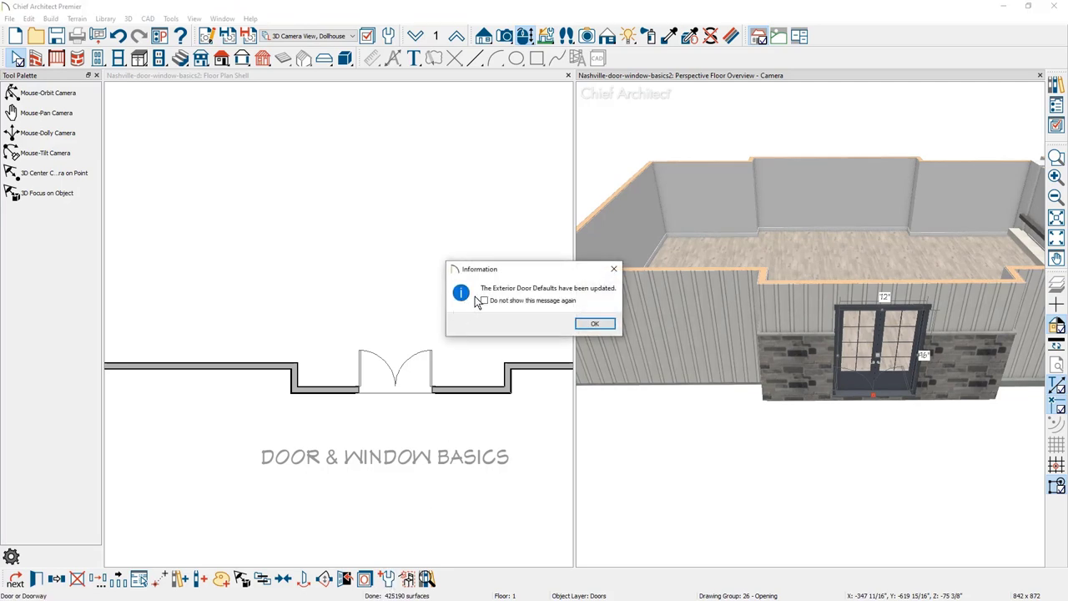
{"action": "left_click", "coordinate": [592, 326]}
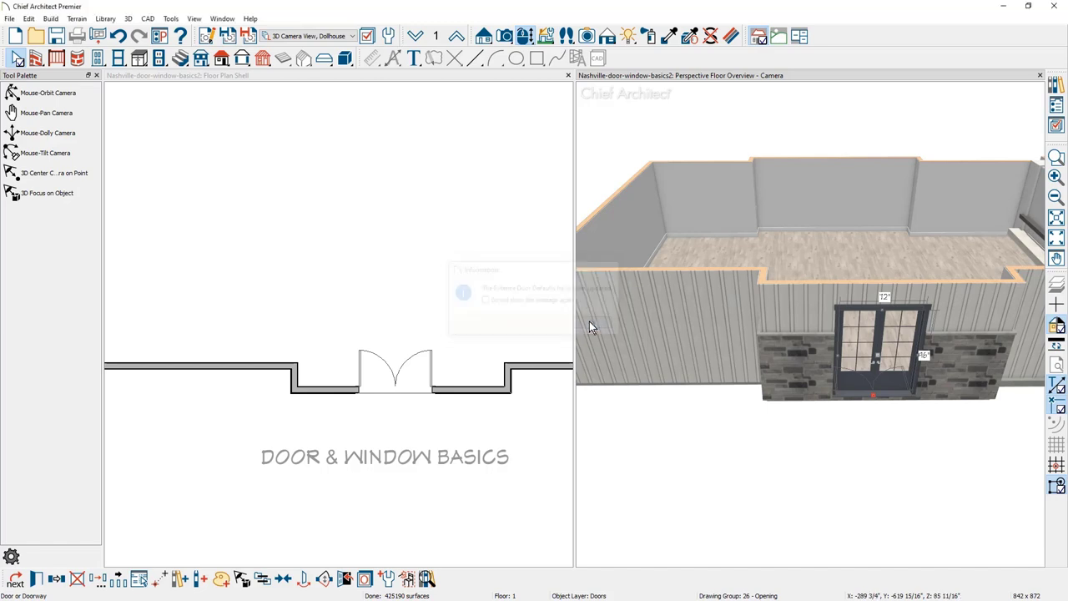
Place a hinged door in the exterior wall opposite the existing double door
{"action": "left_click", "coordinate": [98, 57]}
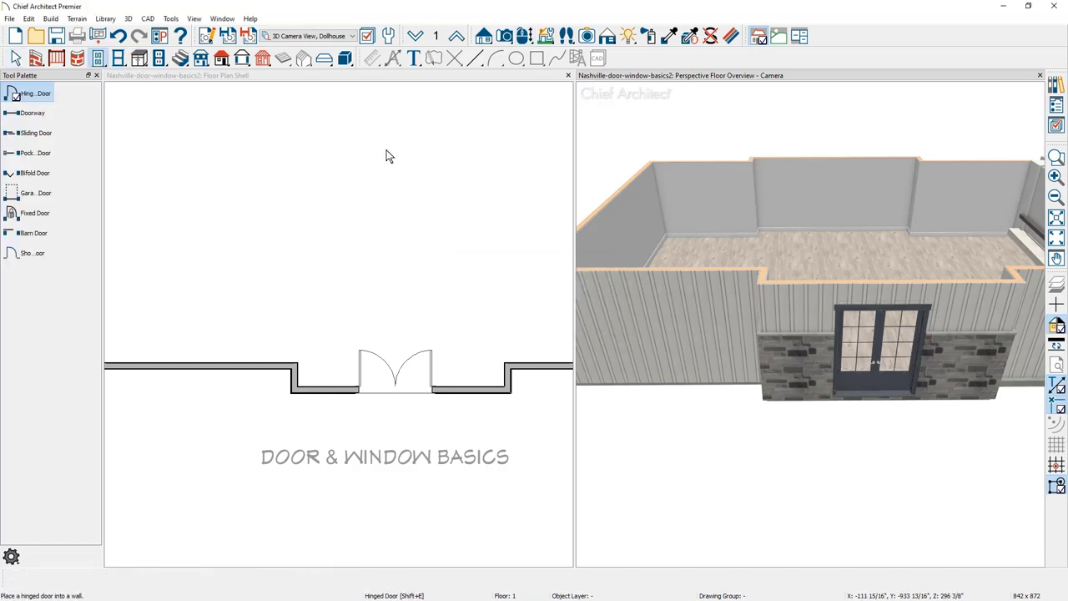
{"action": "left_click", "coordinate": [842, 193]}
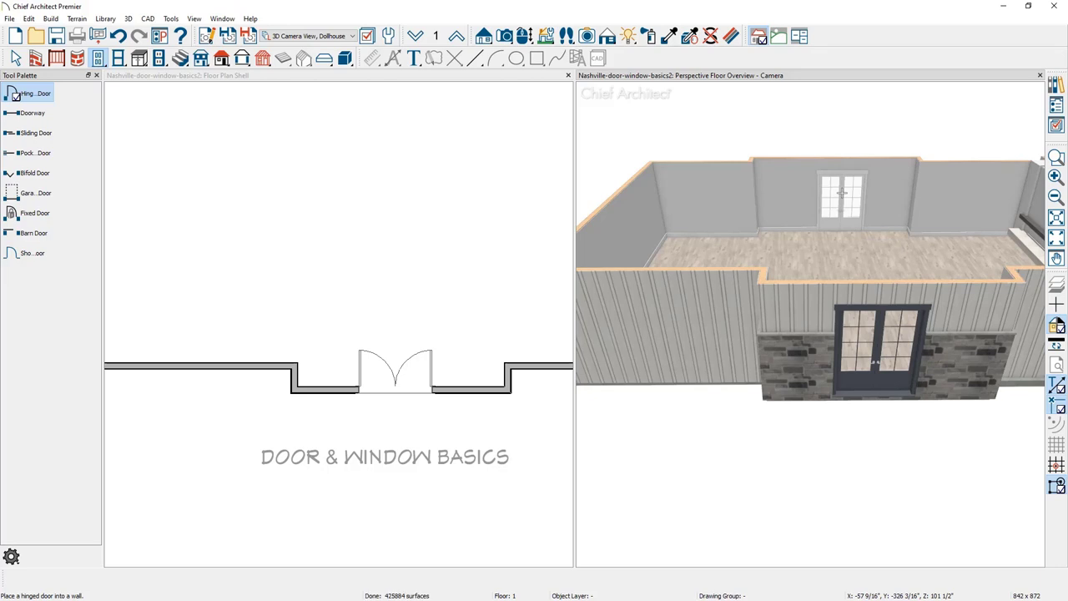
{"action": "middle_click_drag", "start_coordinate": [911, 299], "coordinate": [546, 263]}
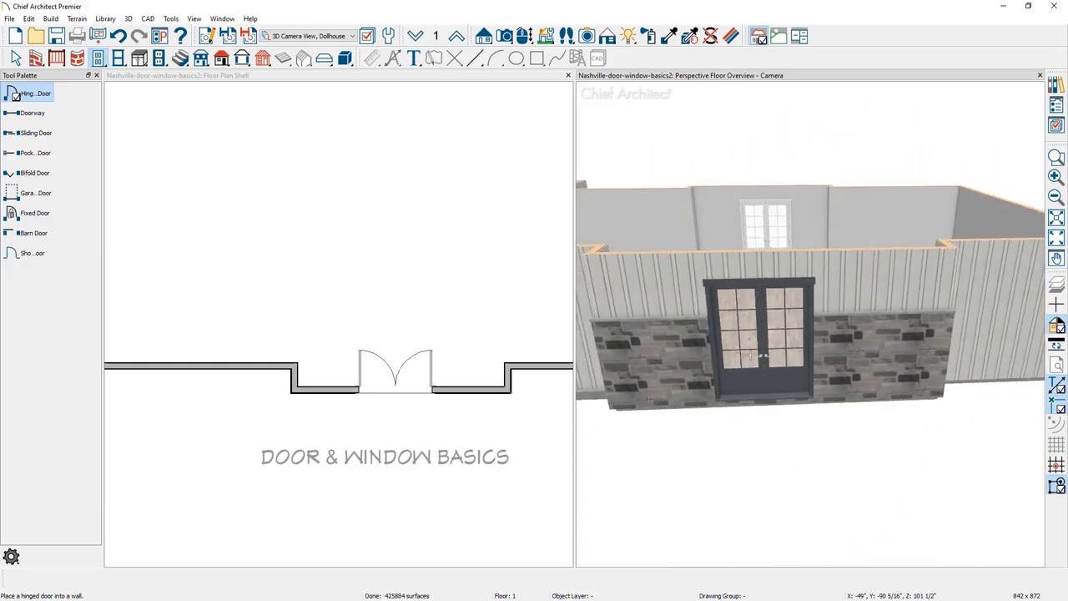
{"action": "key", "text": "space"}
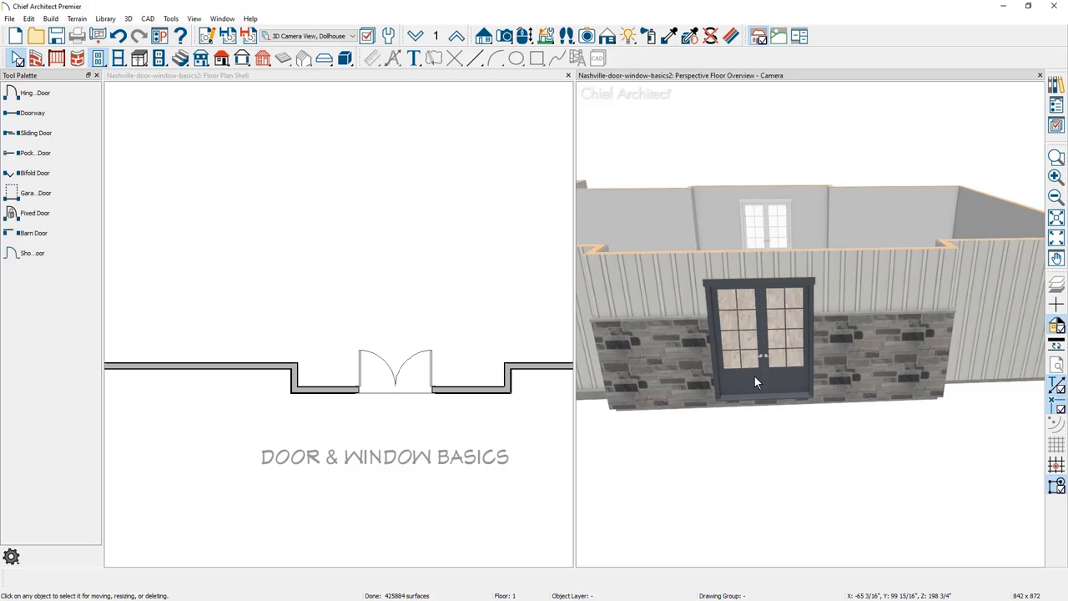
Open the newly placed exterior door's specification, change its door type to Slider and set its width to 168"
{"action": "double_click", "coordinate": [754, 375]}
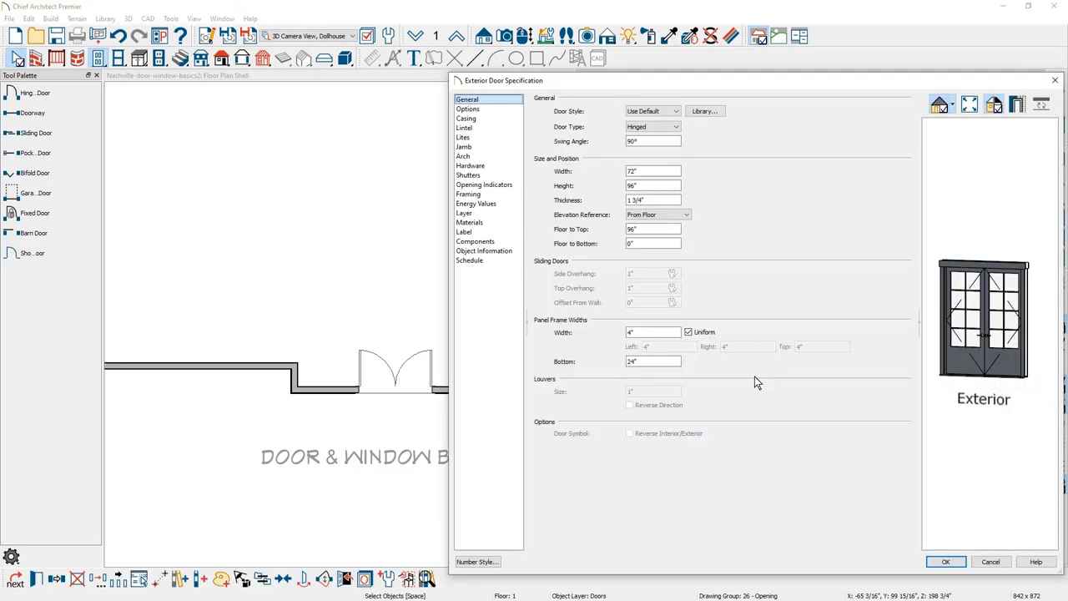
{"action": "left_click", "coordinate": [659, 127]}
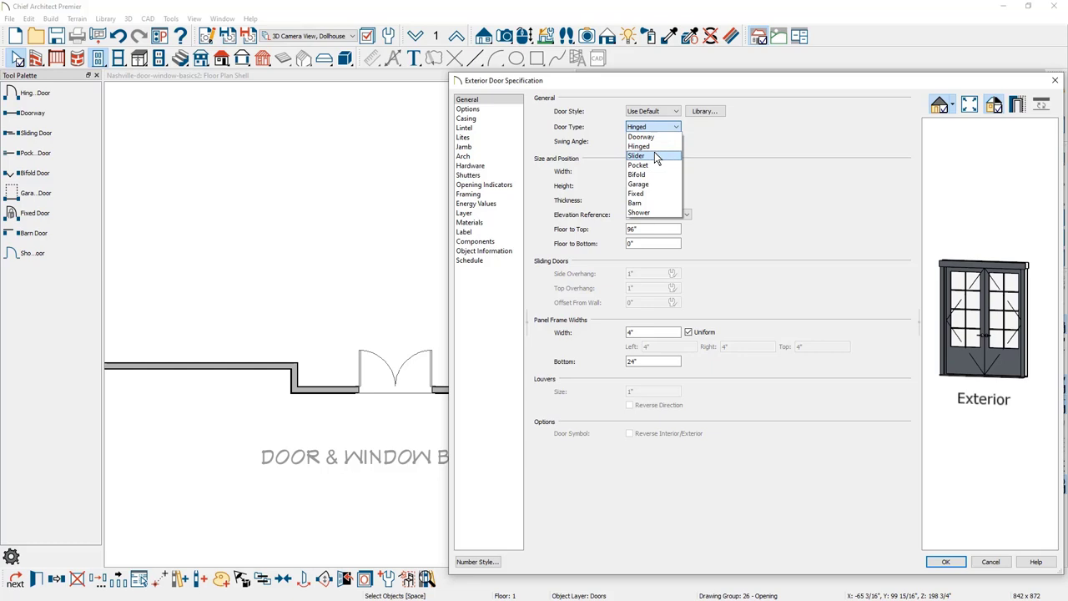
{"action": "left_click", "coordinate": [654, 155]}
{"action": "left_click_drag", "start_coordinate": [648, 173], "coordinate": [619, 171]}
{"action": "type", "text": "168"}
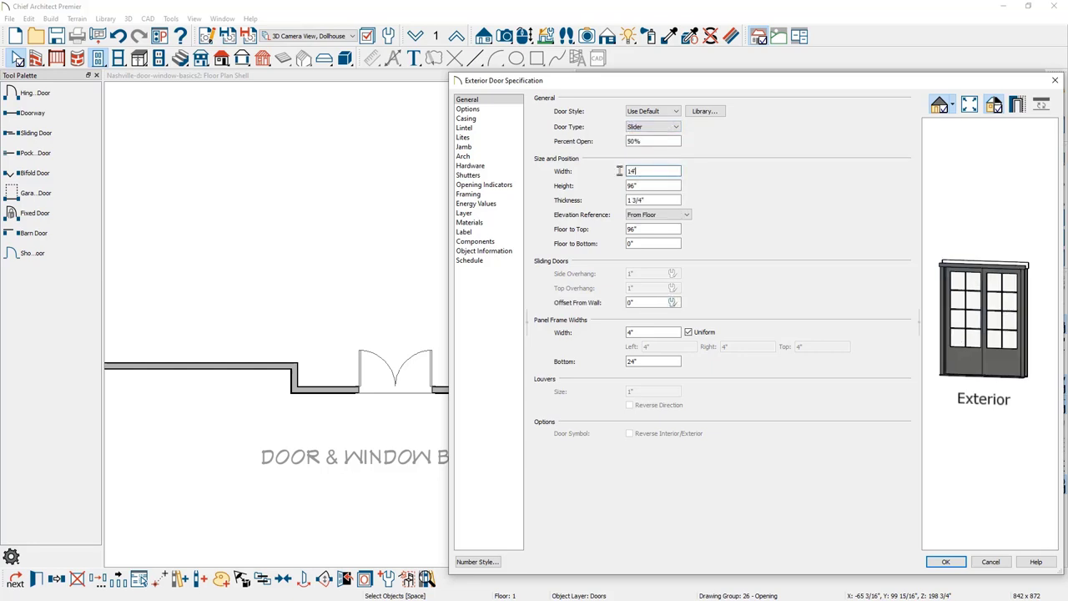
{"action": "key", "text": "Tab"}
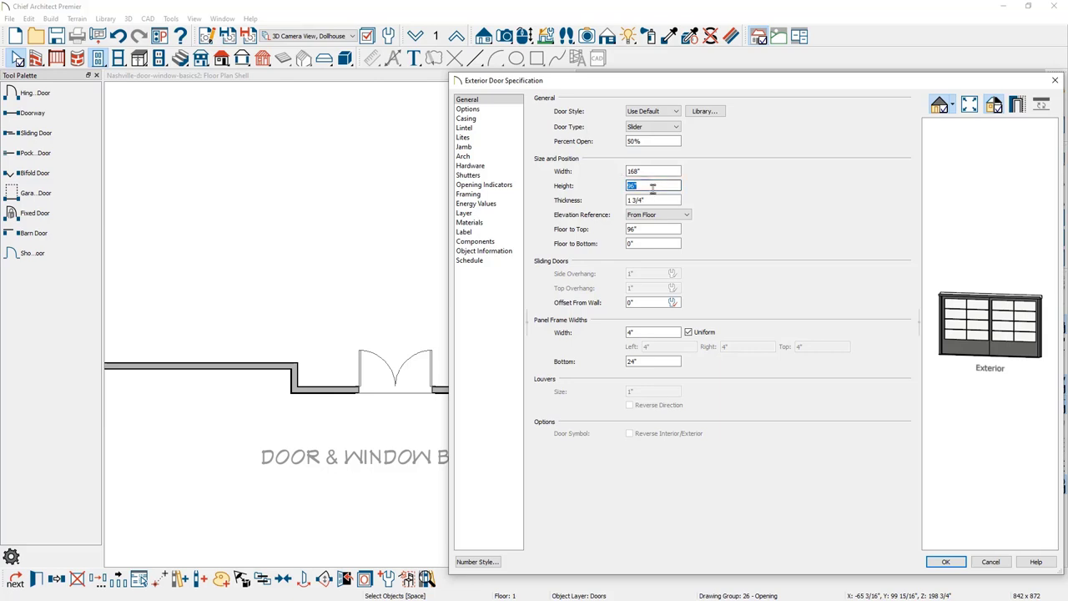
Give the sliding door four right-hand panels, make it show open in 3D, and apply the specification
{"action": "left_click", "coordinate": [486, 109]}
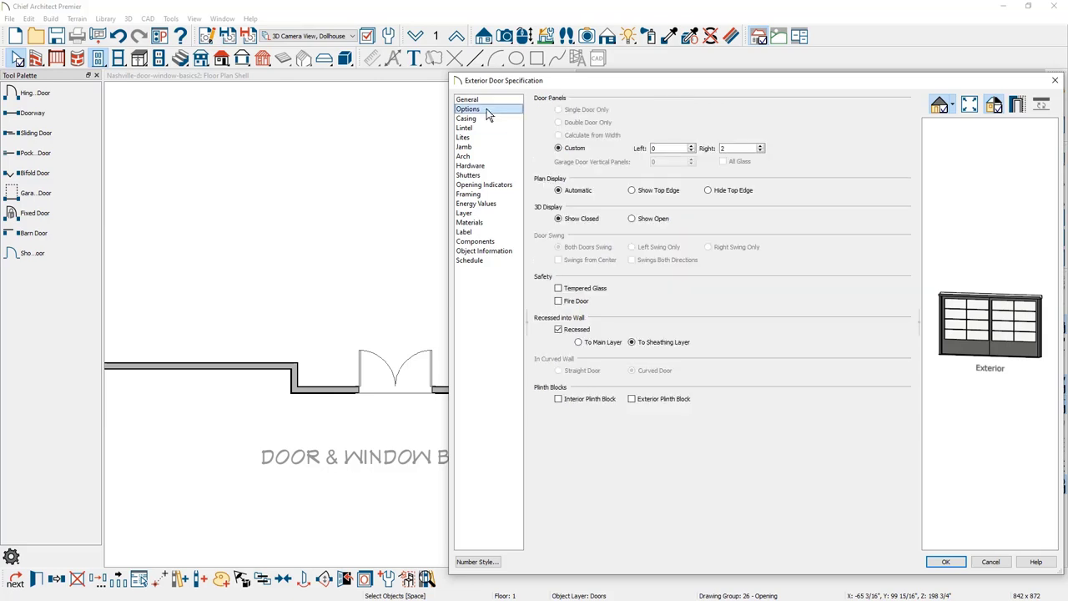
{"action": "key", "text": "Tab"}
{"action": "key", "text": "Tab"}
{"action": "left_click", "coordinate": [722, 149]}
{"action": "key", "text": "Tab"}
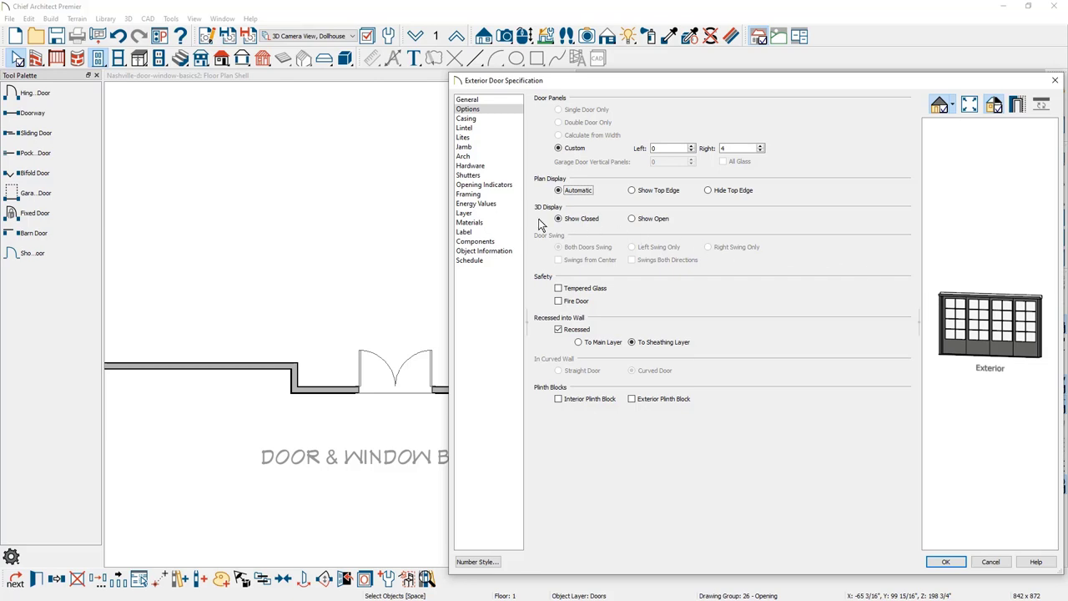
{"action": "left_click", "coordinate": [632, 219]}
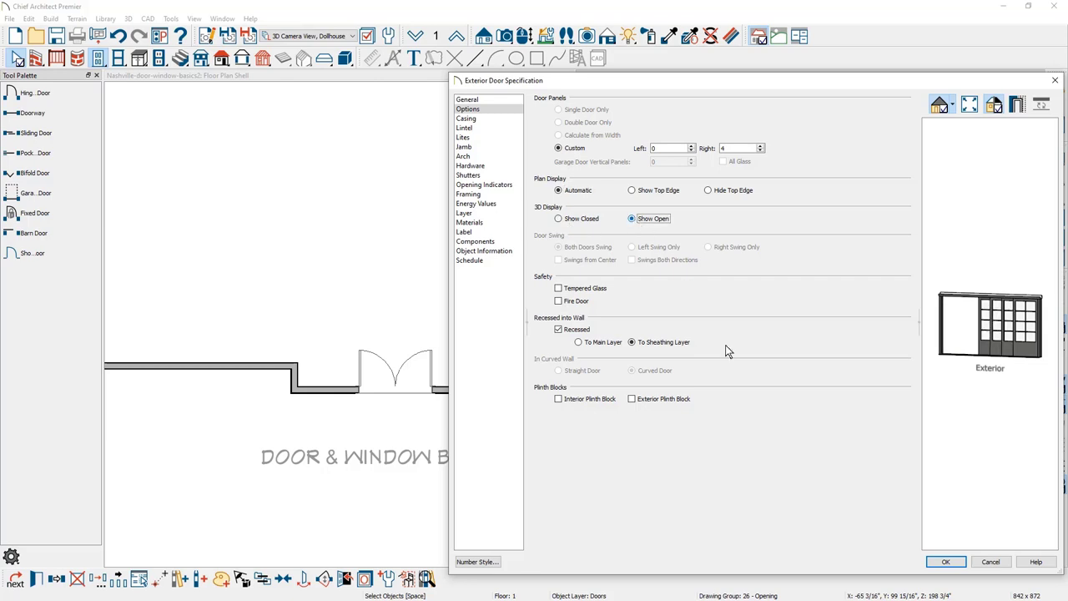
{"action": "left_click", "coordinate": [948, 562]}
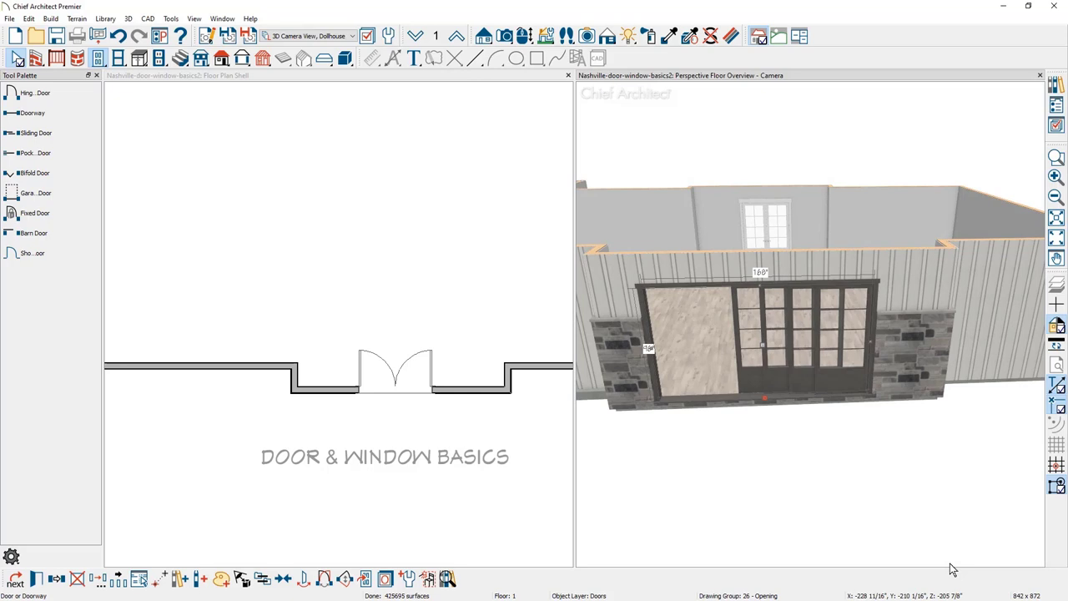
Maximize the camera view and place a hinged door in the interior wall beside the fireplace
{"action": "middle_click_drag", "start_coordinate": [273, 298], "coordinate": [255, 448]}
{"action": "left_click", "coordinate": [255, 450]}
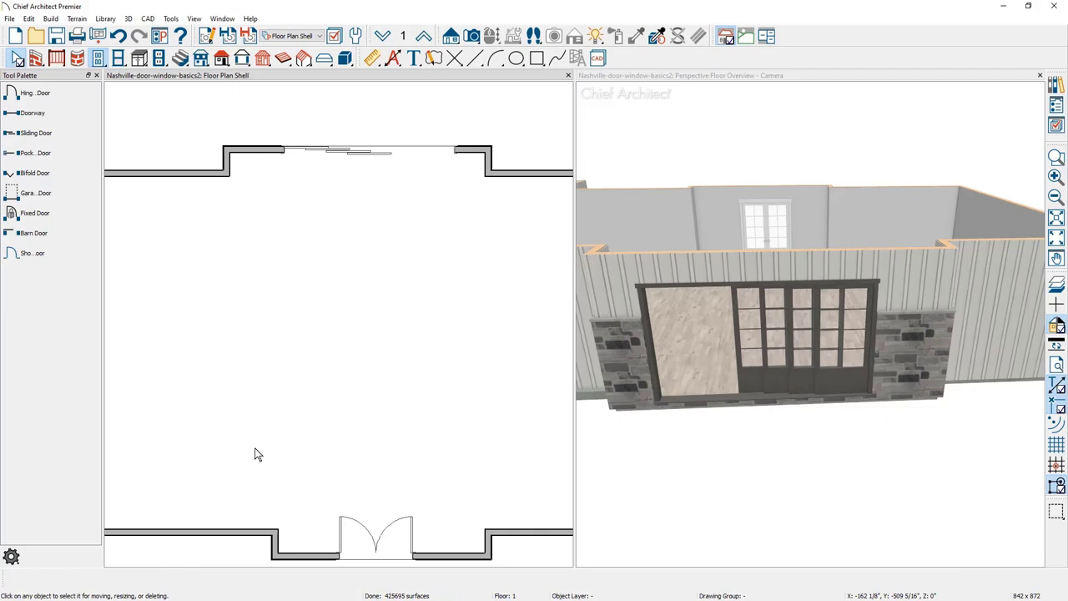
{"action": "double_click", "coordinate": [662, 75]}
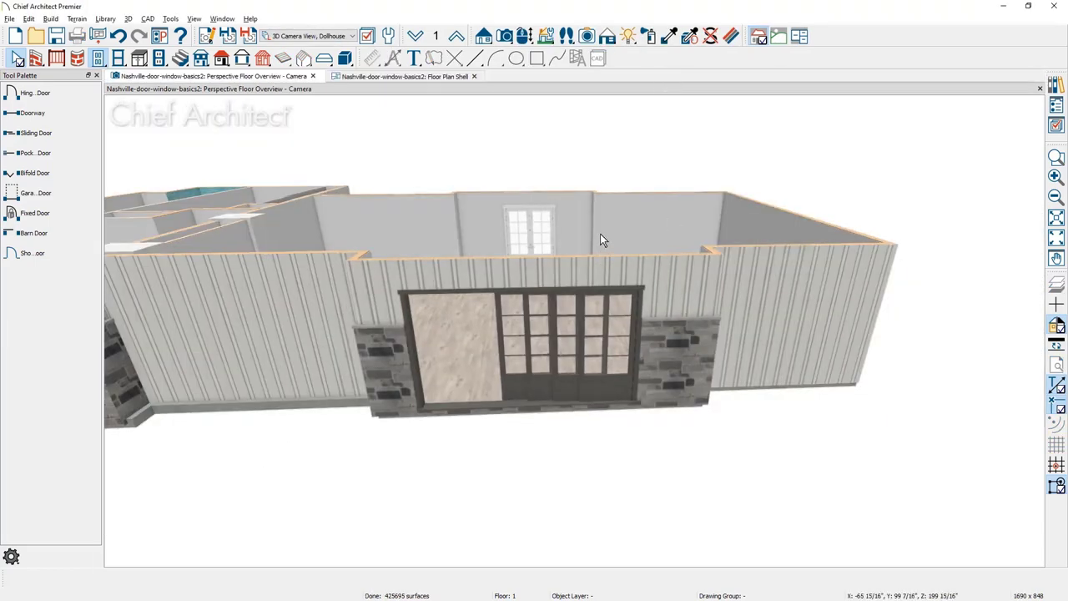
{"action": "left_click_drag", "start_coordinate": [603, 240], "coordinate": [448, 295]}
{"action": "scroll", "coordinate": [442, 296], "scroll_direction": "up", "scroll_amount": 3}
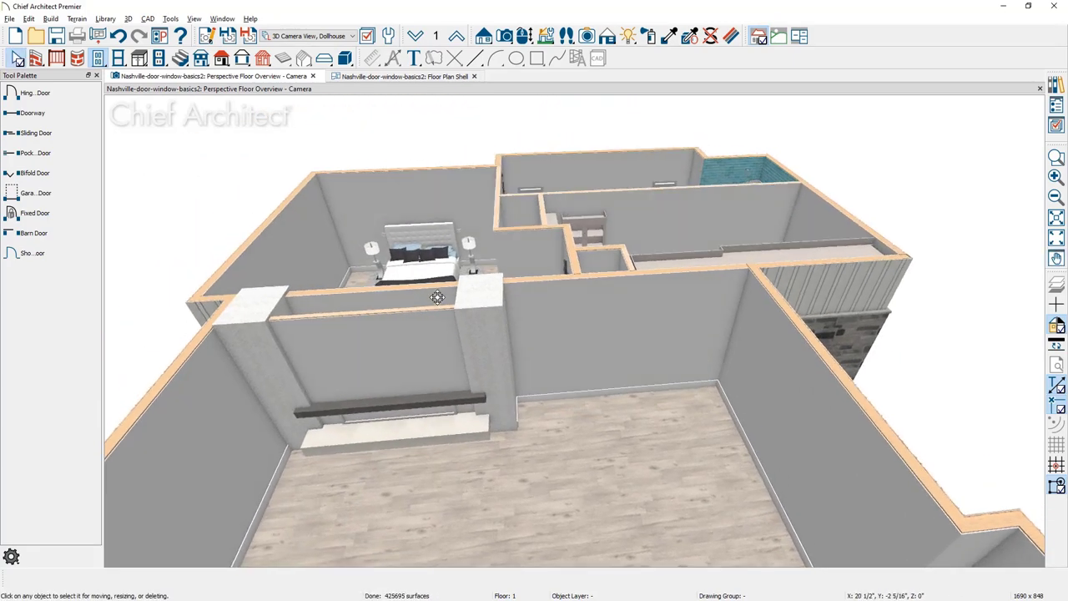
{"action": "left_click", "coordinate": [31, 93]}
{"action": "left_click", "coordinate": [541, 317]}
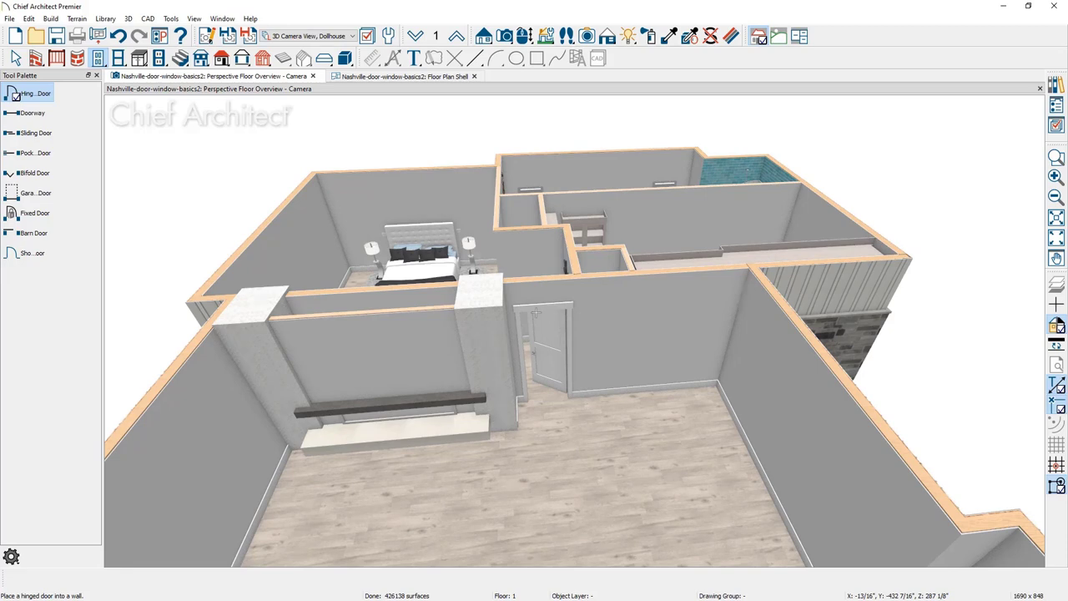
Place a barn door in the wall between the bathroom and the closet and widen it to a double door about 60" wide
{"action": "middle_click_drag", "start_coordinate": [544, 317], "coordinate": [429, 229]}
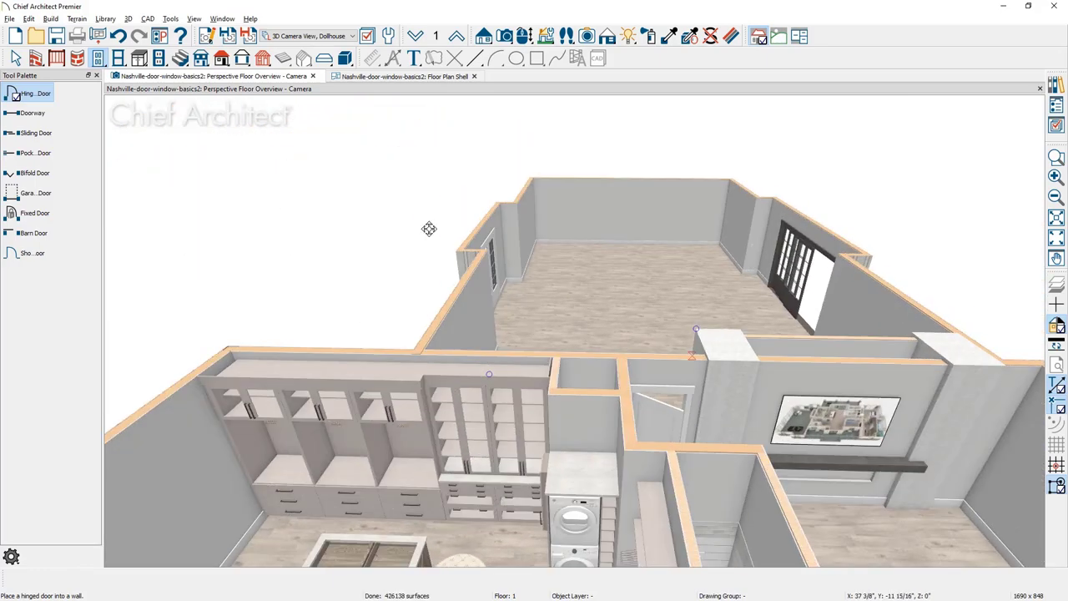
{"action": "scroll", "coordinate": [429, 229], "scroll_direction": "up", "scroll_amount": 3}
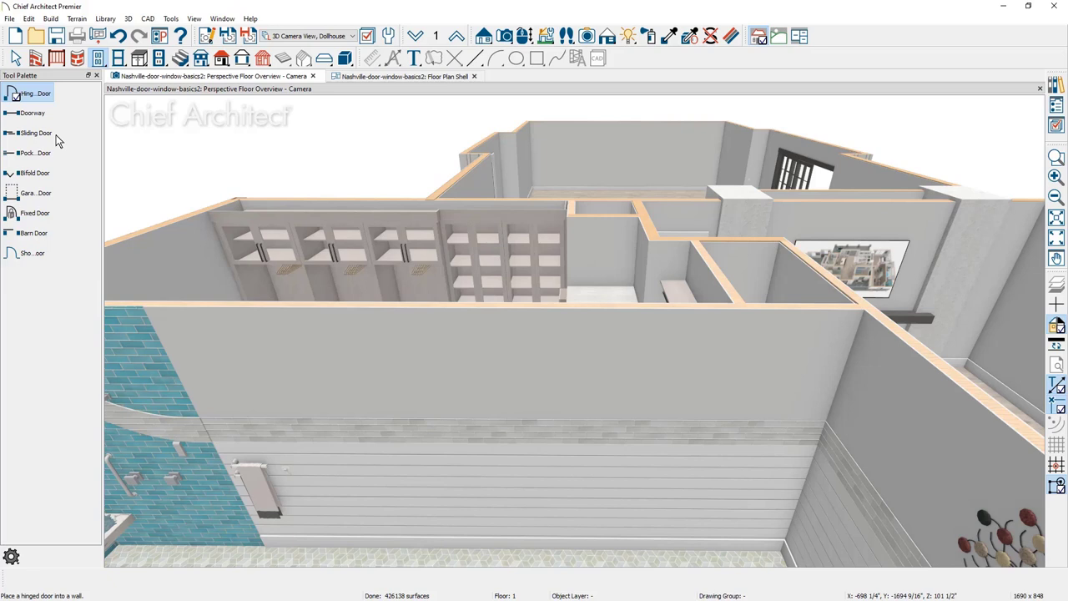
{"action": "left_click", "coordinate": [33, 233]}
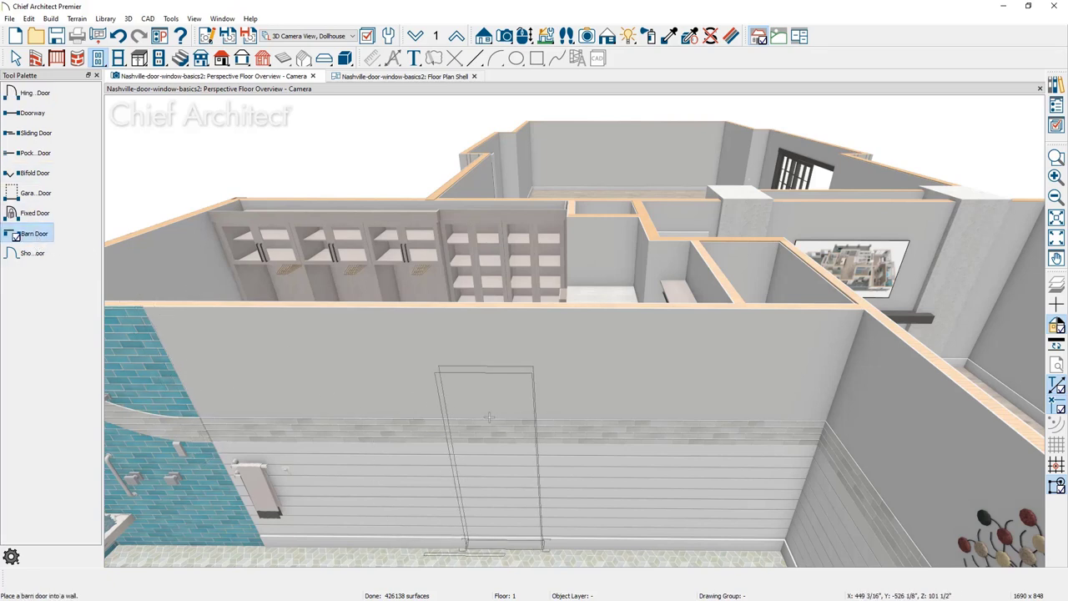
{"action": "left_click", "coordinate": [466, 427]}
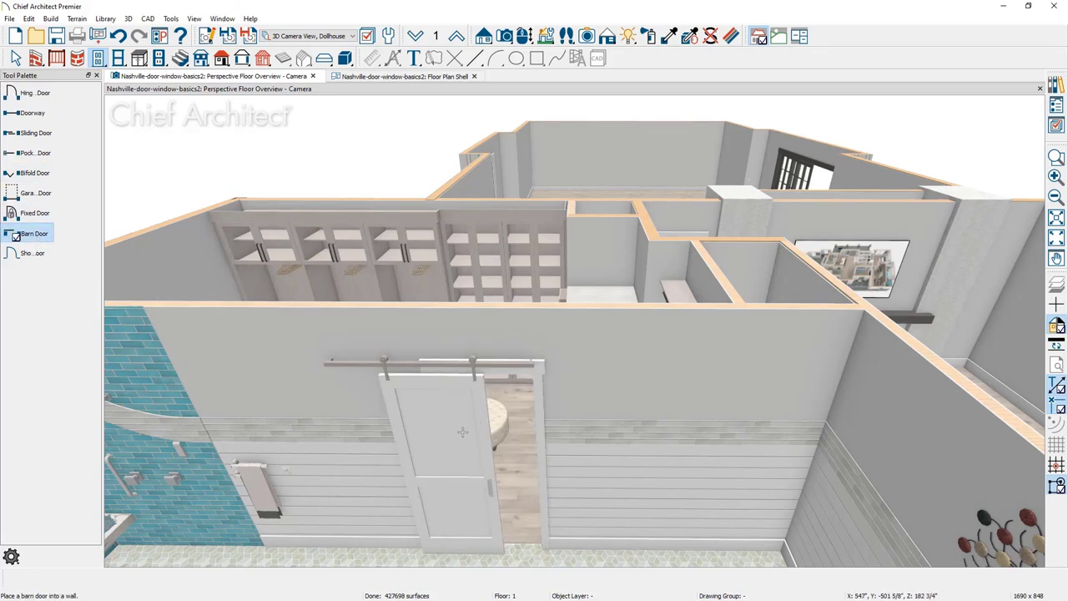
{"action": "left_click", "coordinate": [462, 431]}
{"action": "left_click_drag", "start_coordinate": [391, 427], "coordinate": [376, 428]}
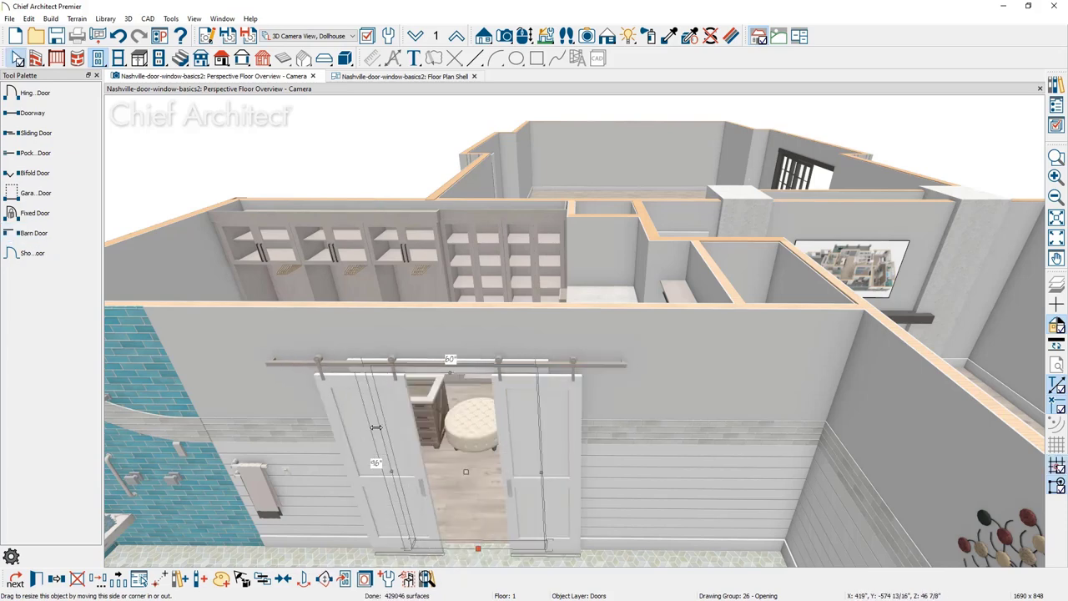
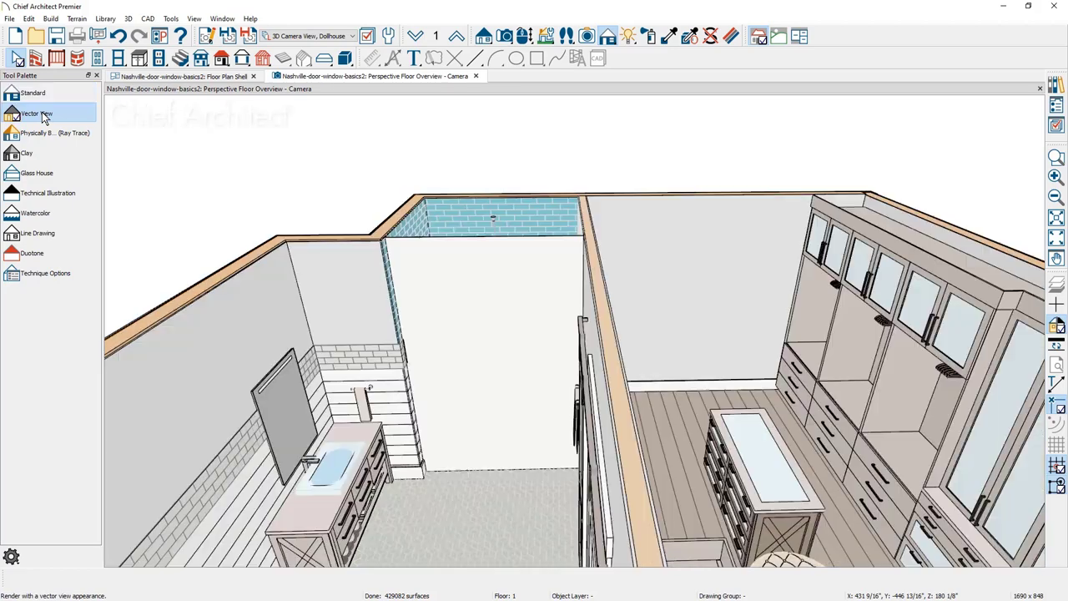
Place a shower door in the bathroom's shower wall and select it
{"action": "left_click", "coordinate": [99, 59]}
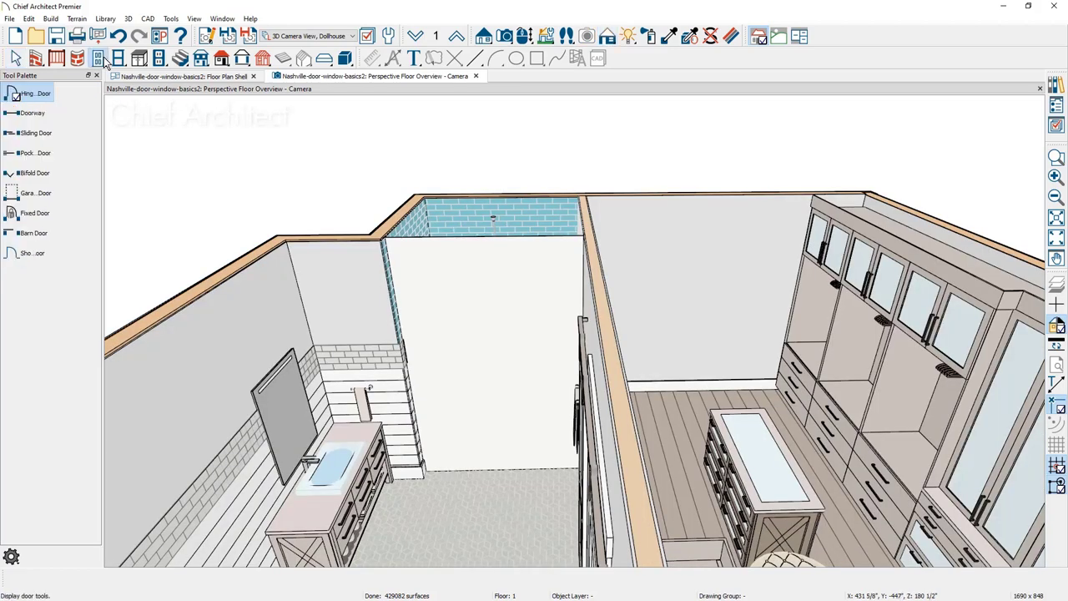
{"action": "left_click", "coordinate": [29, 260]}
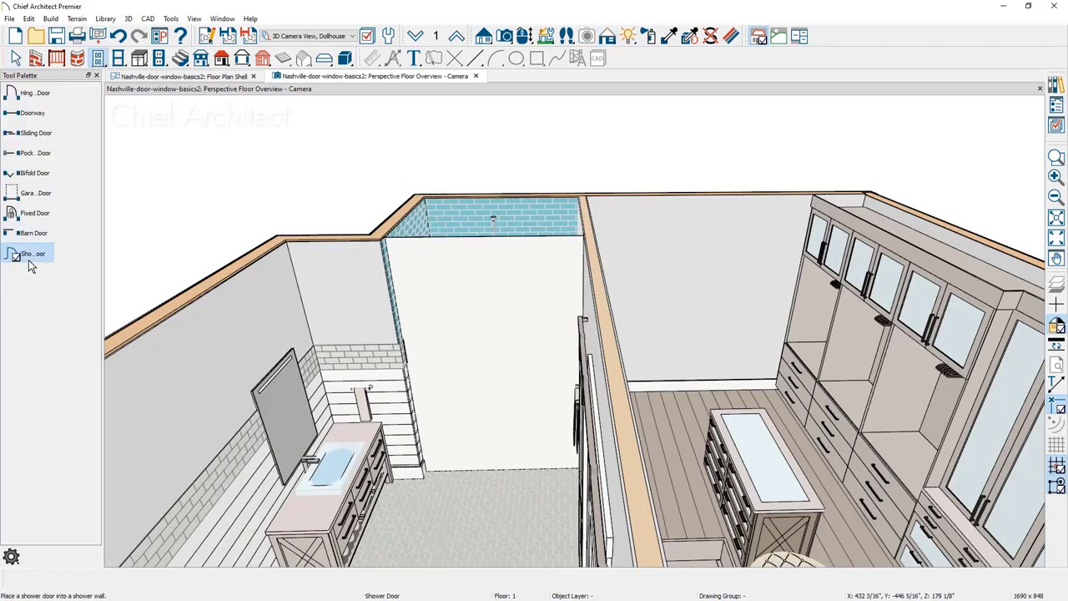
{"action": "left_click", "coordinate": [496, 393]}
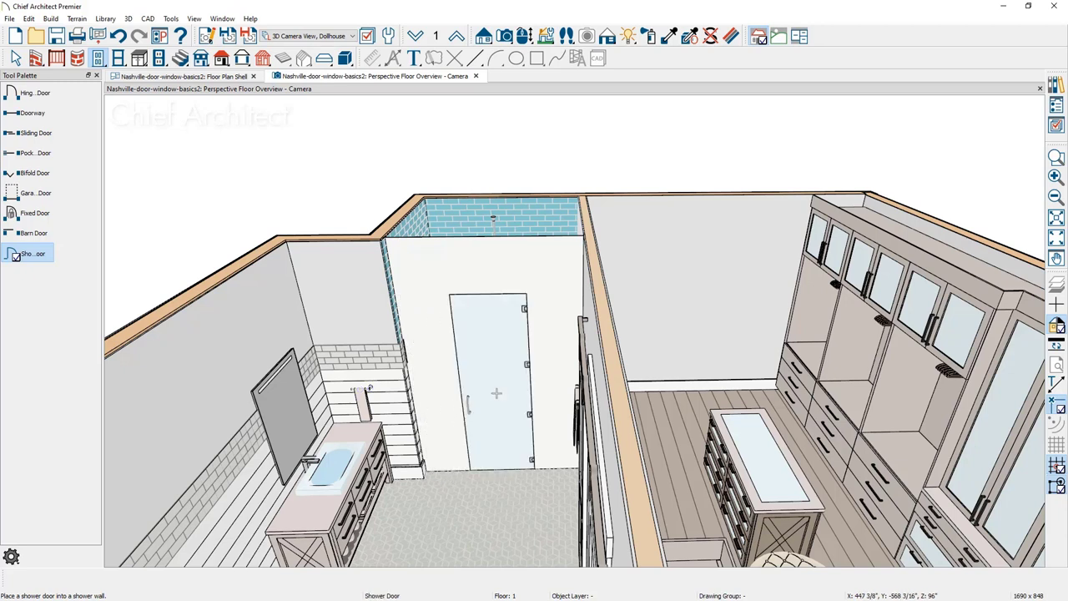
{"action": "left_click", "coordinate": [496, 392]}
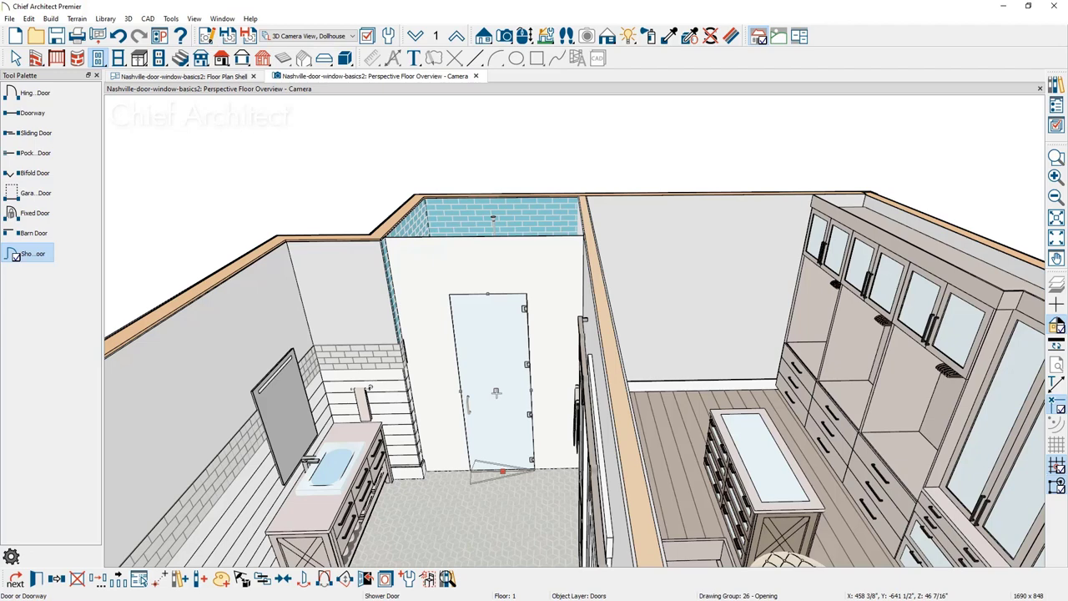
Open the shower door's specification and examine its options, trying the Swings Both Directions setting off and on
{"action": "double_click", "coordinate": [497, 393]}
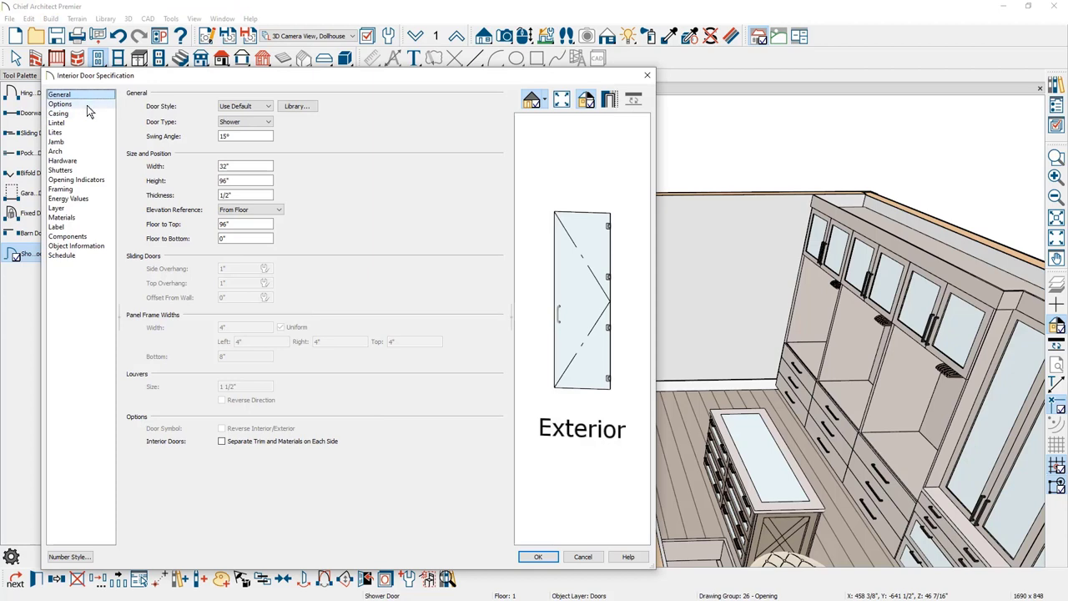
{"action": "left_click", "coordinate": [60, 104]}
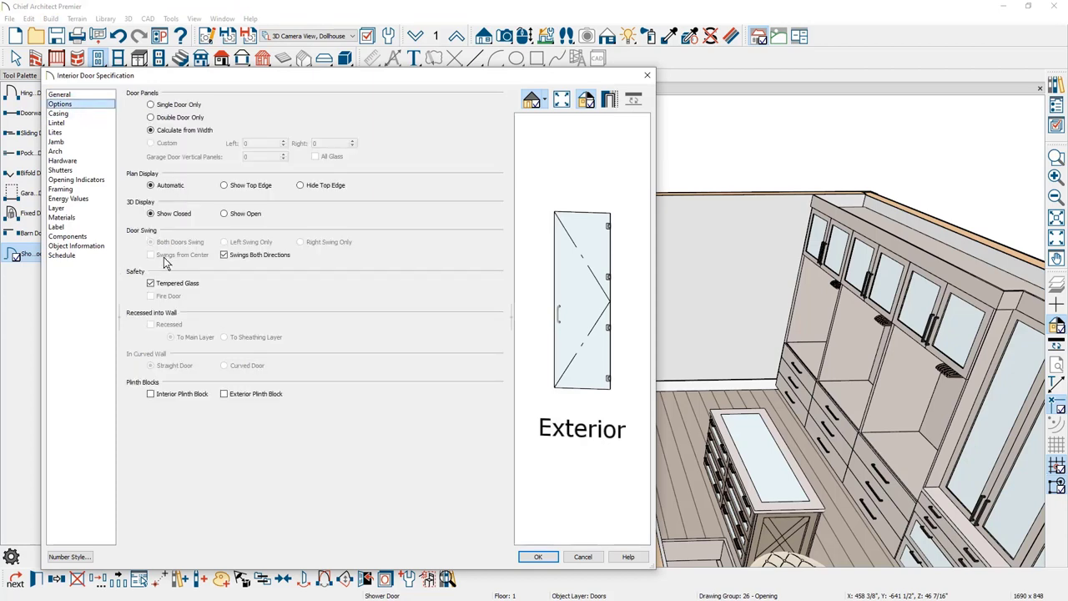
{"action": "left_click", "coordinate": [223, 255]}
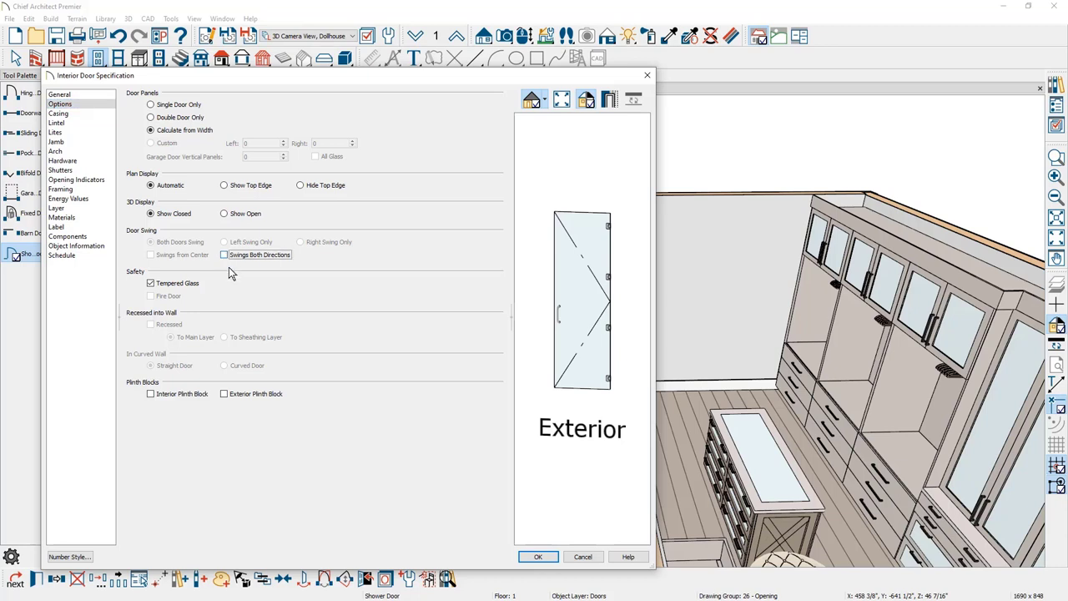
{"action": "left_click", "coordinate": [223, 256]}
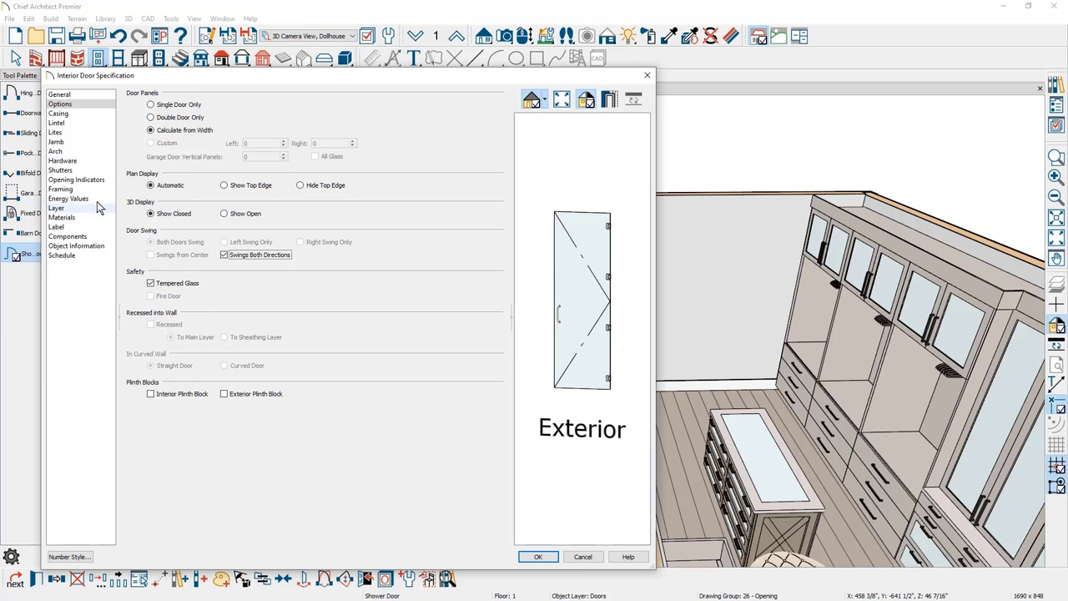
Set the shower door's exterior handle to Match Interior, check the hardware in the preview, and apply the specification
{"action": "left_click", "coordinate": [82, 162]}
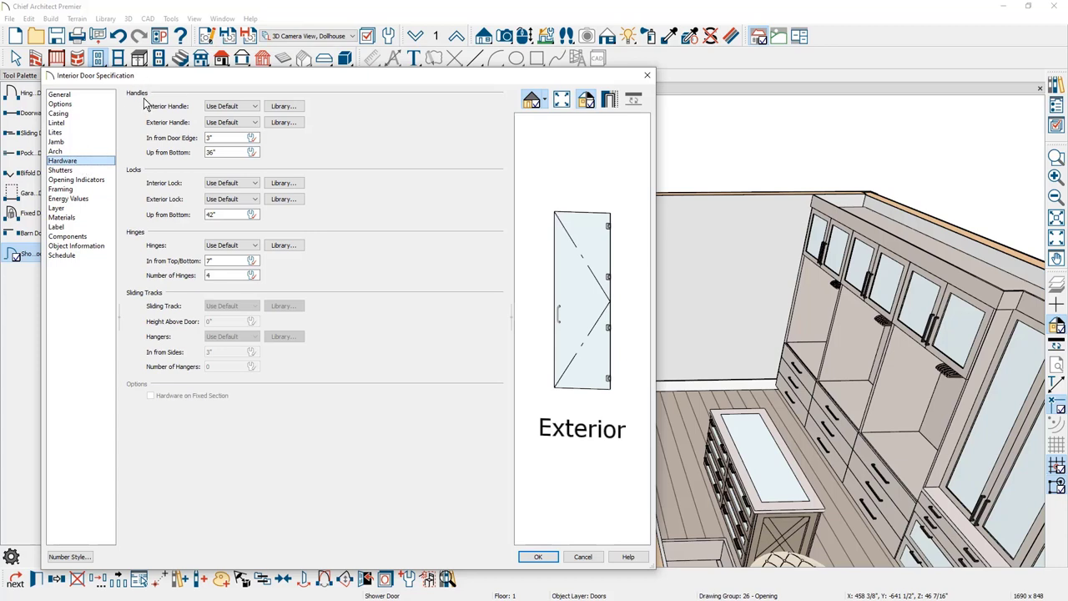
{"action": "left_click", "coordinate": [247, 122]}
{"action": "left_click", "coordinate": [250, 152]}
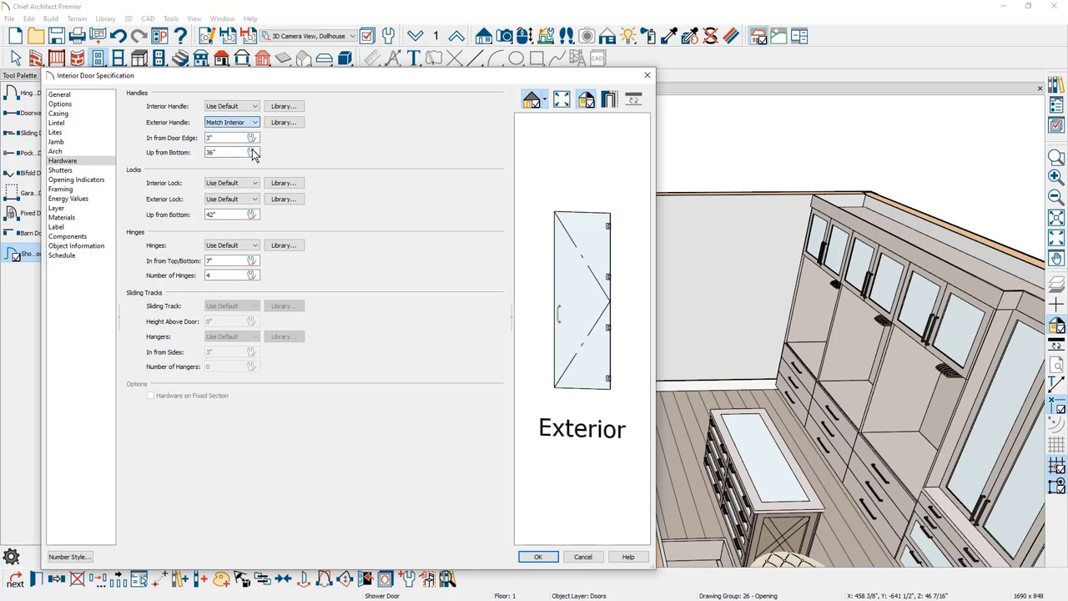
{"action": "left_click_drag", "start_coordinate": [553, 322], "coordinate": [532, 295]}
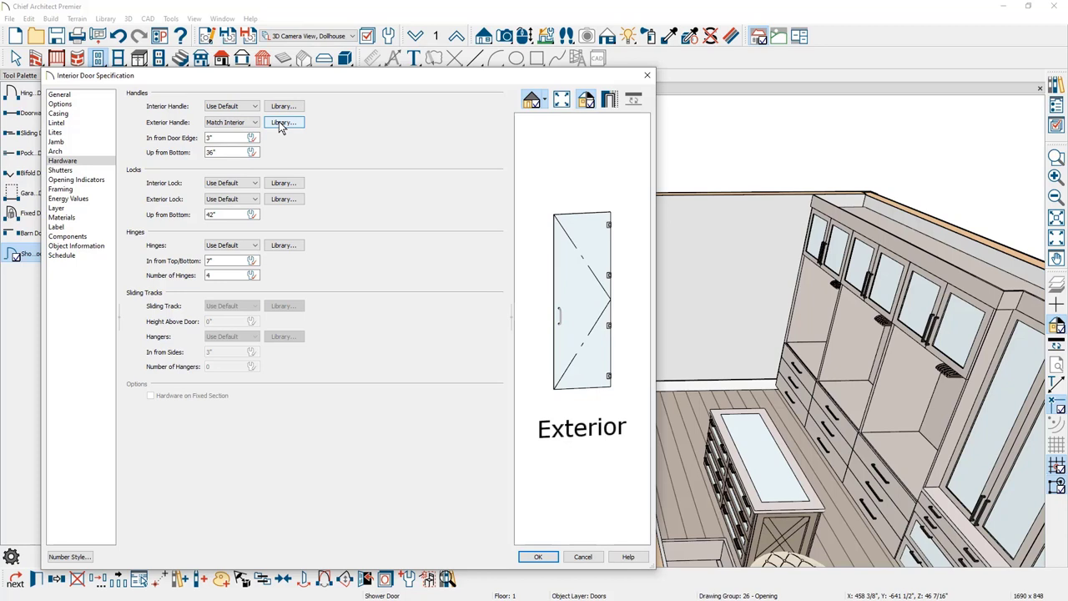
{"action": "key", "text": "Return"}
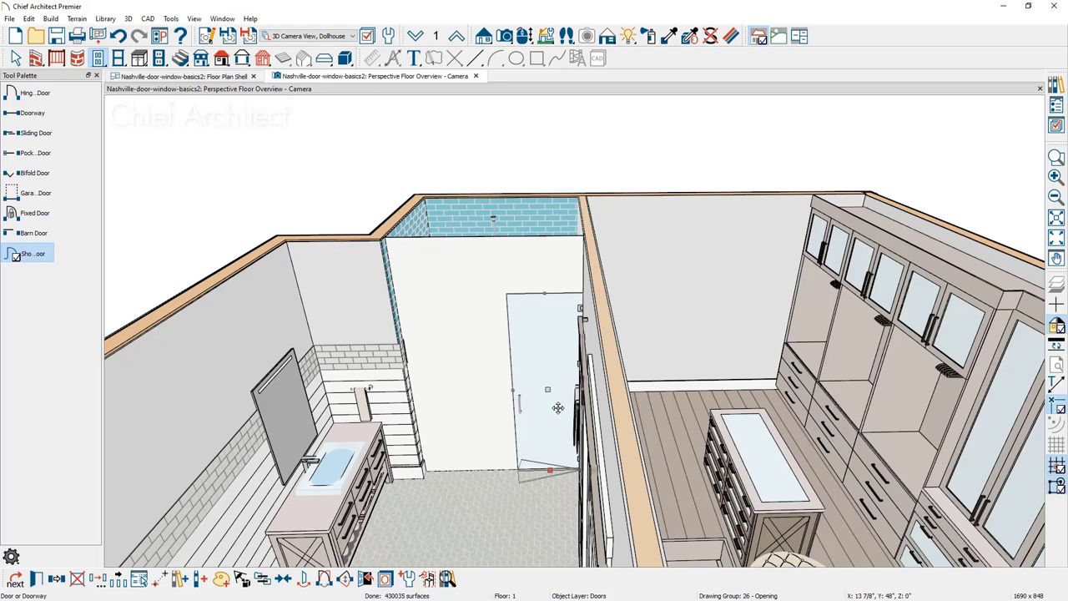
{"action": "middle_click_drag", "start_coordinate": [558, 407], "coordinate": [593, 398]}
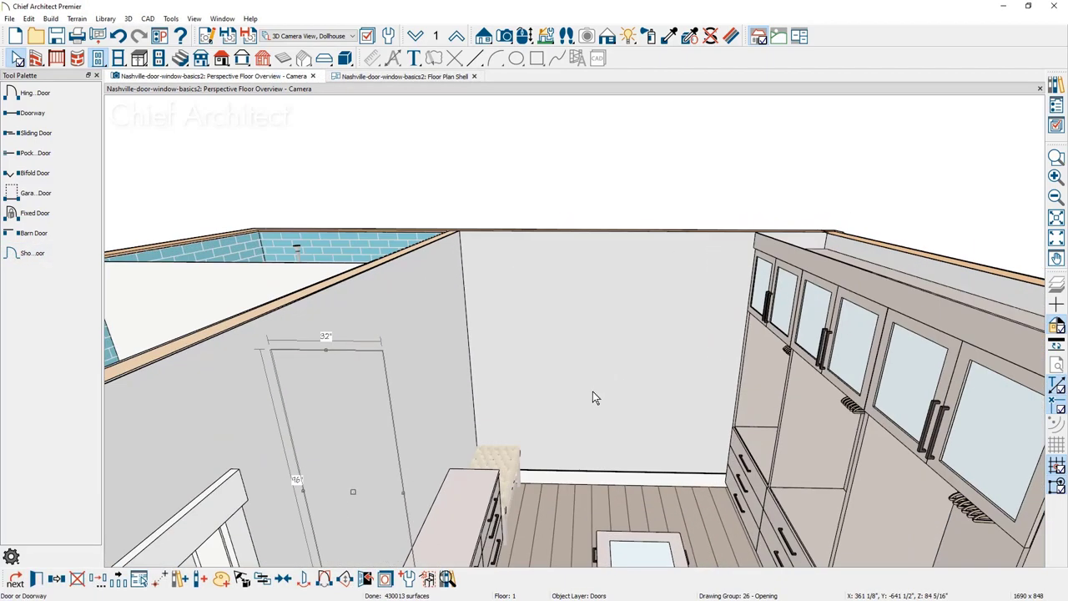
Place a standard window in the blank end wall of the closet
{"action": "key", "text": "Escape"}
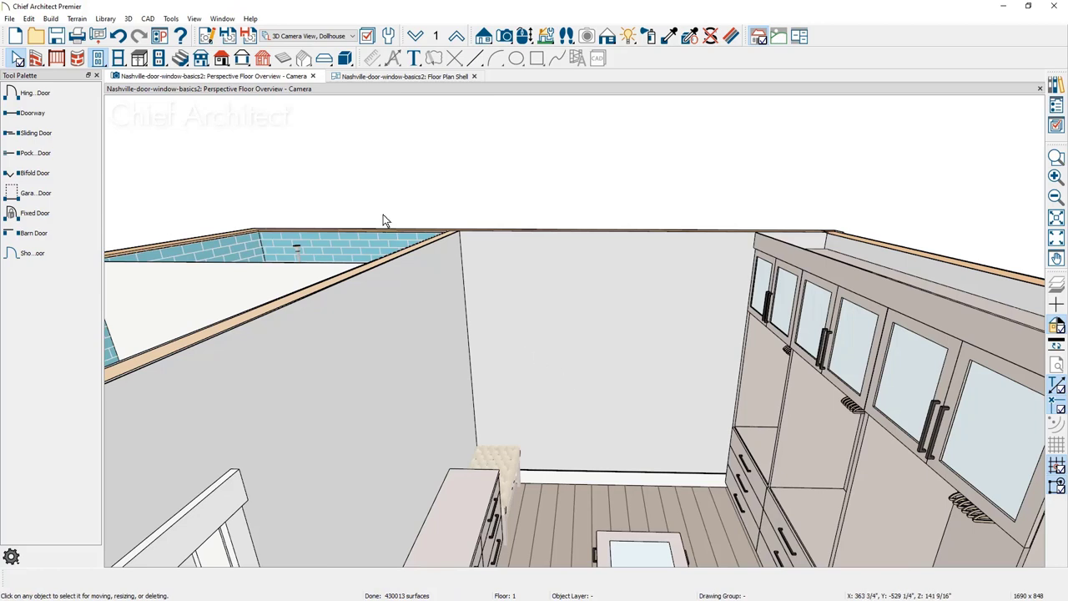
{"action": "left_click", "coordinate": [119, 59]}
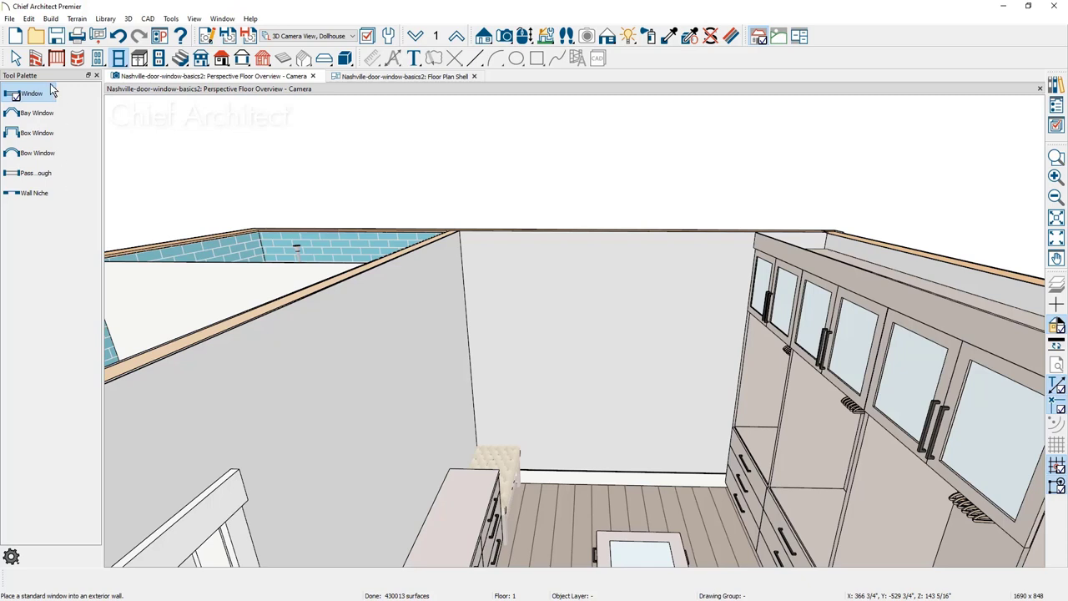
{"action": "left_click", "coordinate": [619, 330]}
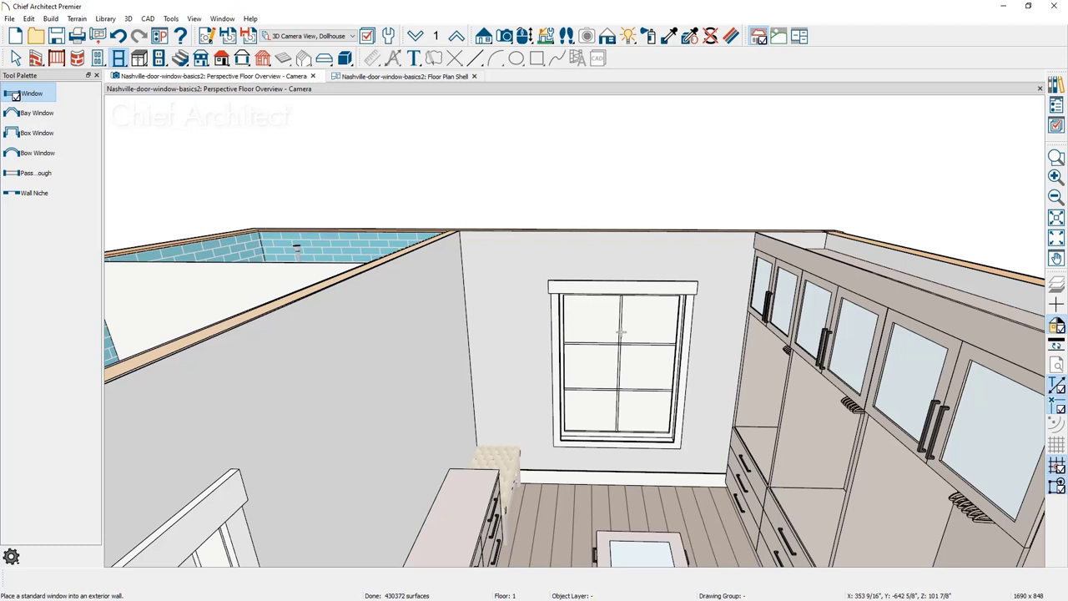
{"action": "key", "text": "Escape"}
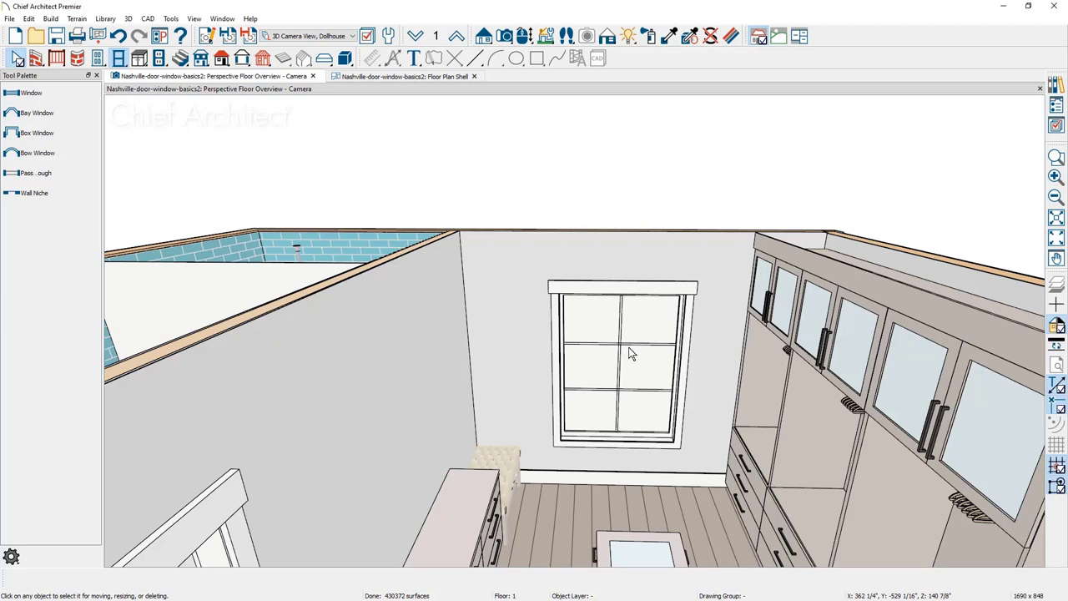
Examine the closet window's specification, including window types, elevation references, recess options and energy values, without applying changes
{"action": "double_click", "coordinate": [630, 354]}
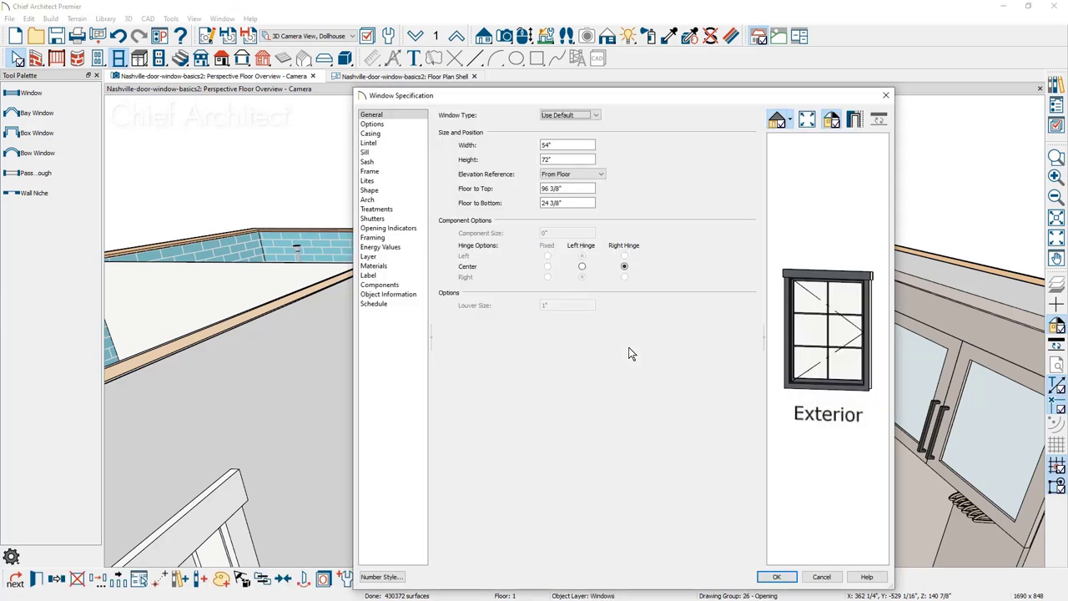
{"action": "left_click", "coordinate": [595, 116]}
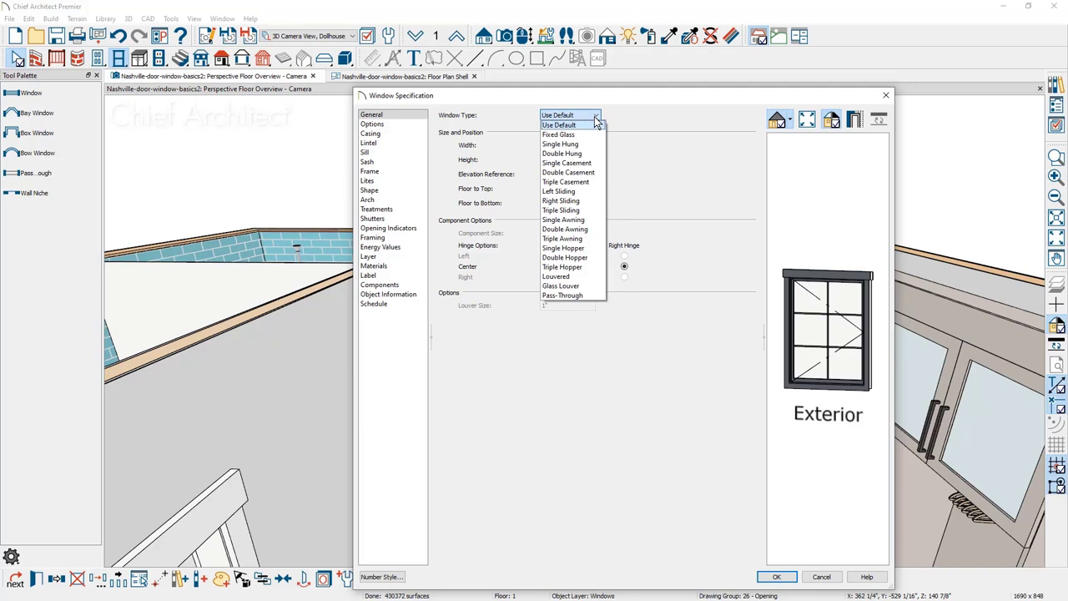
{"action": "left_click", "coordinate": [594, 116]}
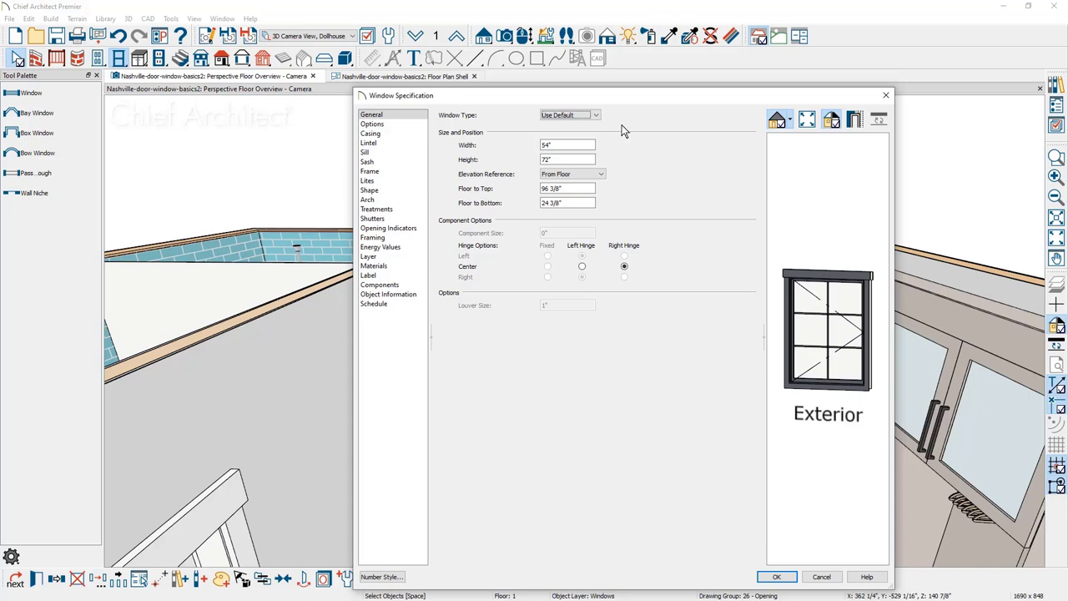
{"action": "left_click", "coordinate": [600, 175]}
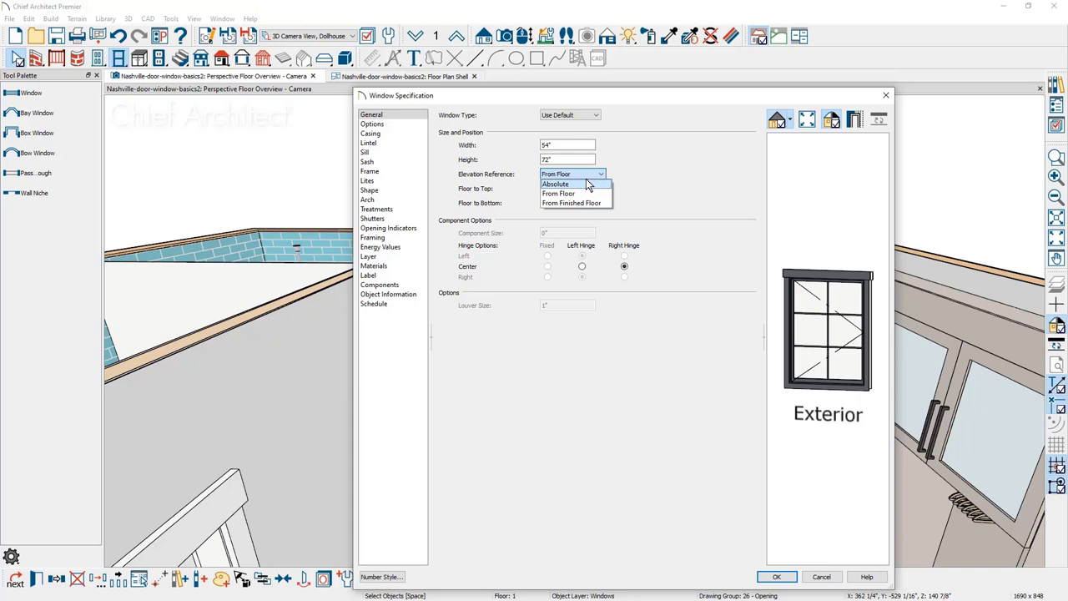
{"action": "left_click", "coordinate": [377, 125]}
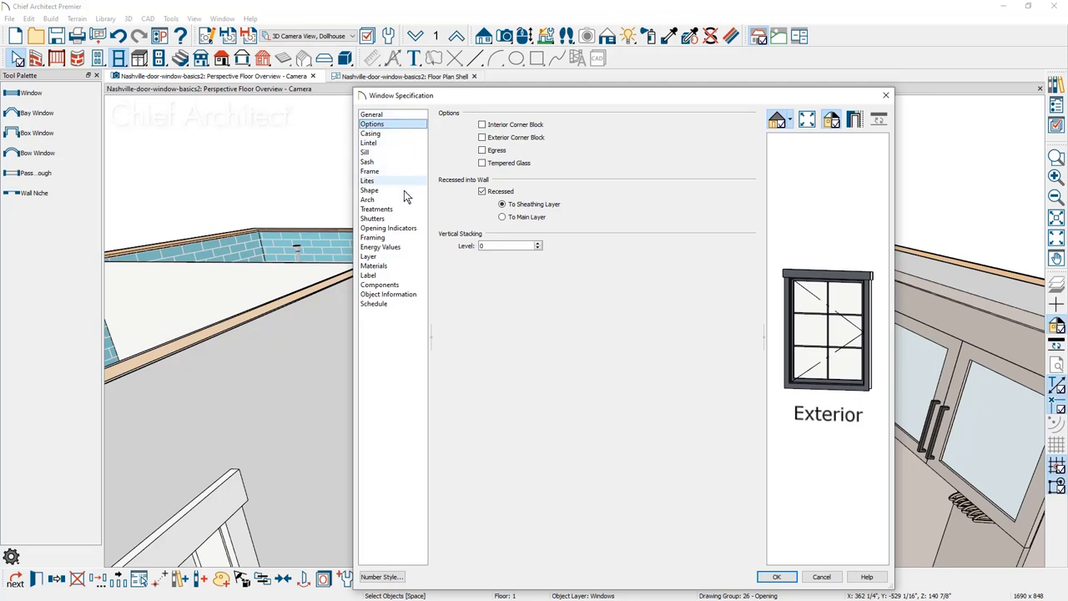
{"action": "left_click", "coordinate": [404, 248]}
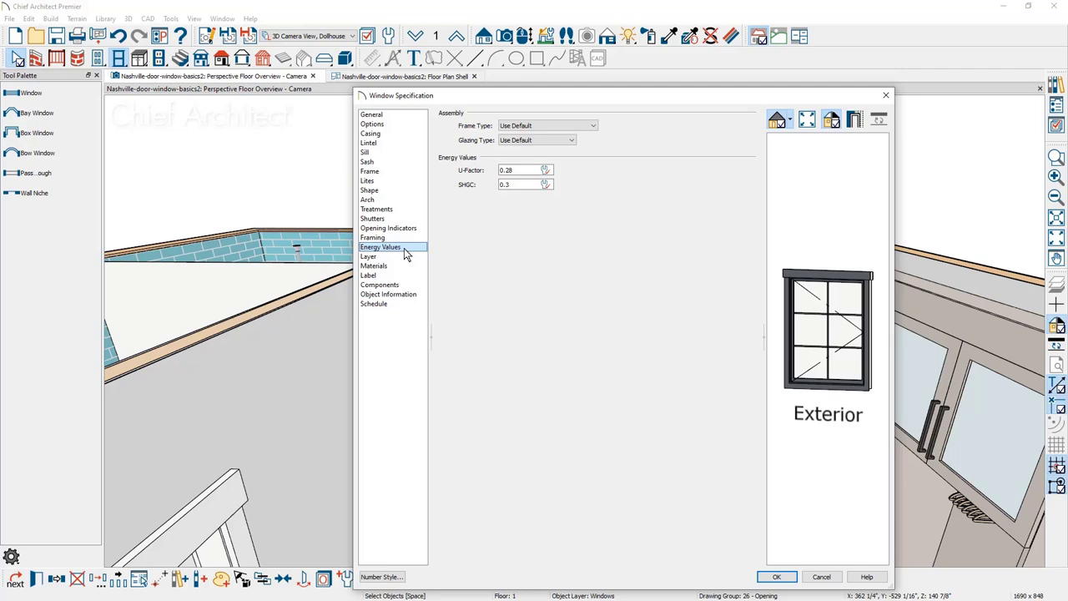
{"action": "left_click", "coordinate": [821, 576]}
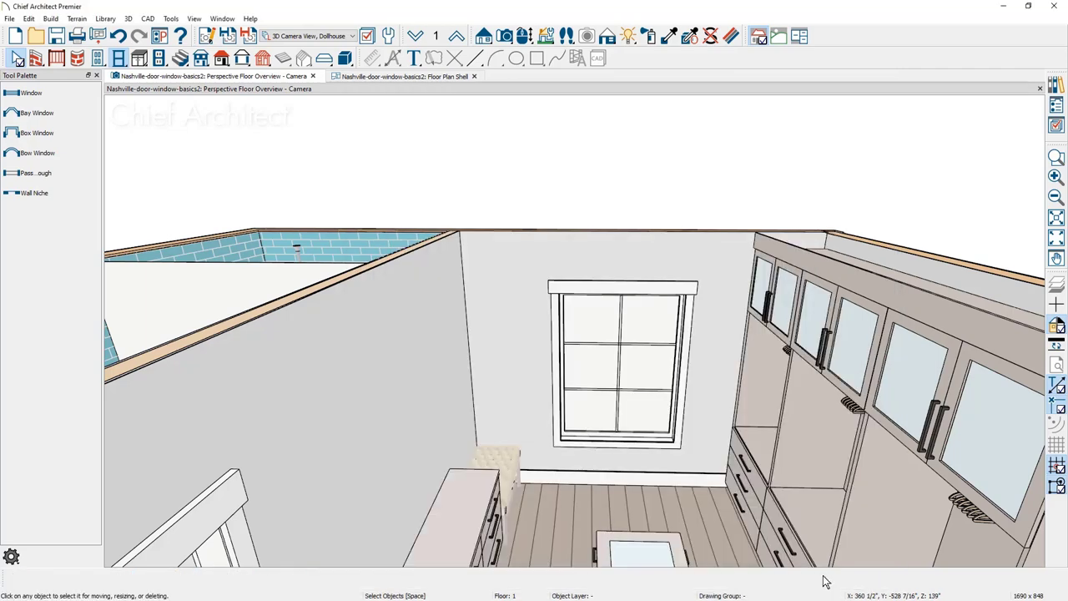
Place a standard window in the bathroom's exterior wall, above the stone wainscot and opposite the barn doors
{"action": "scroll", "coordinate": [507, 389], "scroll_direction": "down", "scroll_amount": 2}
{"action": "middle_click_drag", "start_coordinate": [506, 389], "coordinate": [486, 363]}
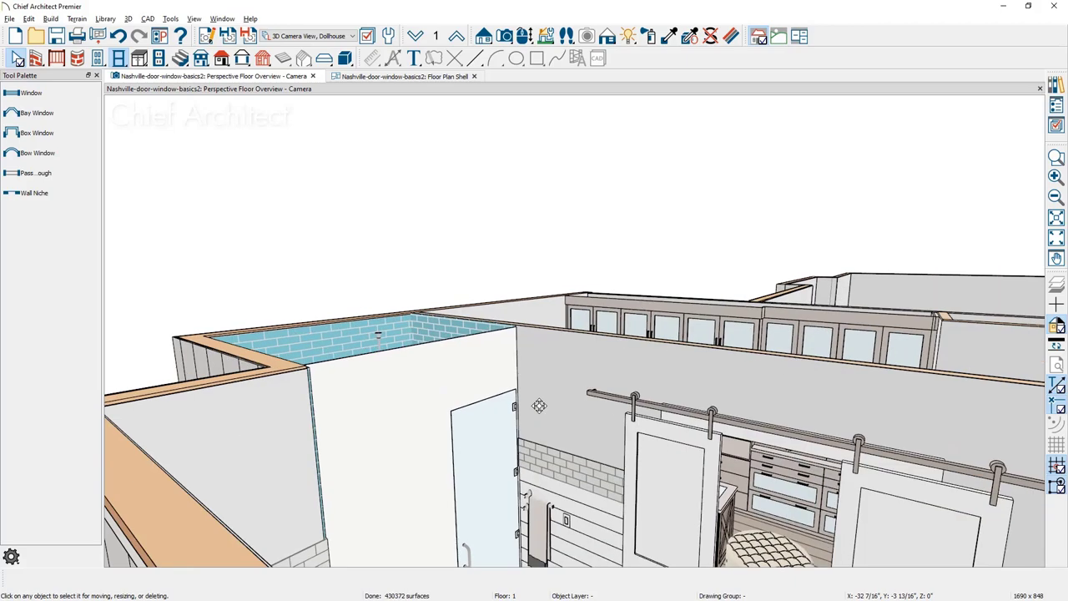
{"action": "scroll", "coordinate": [543, 400], "scroll_direction": "down", "scroll_amount": 3}
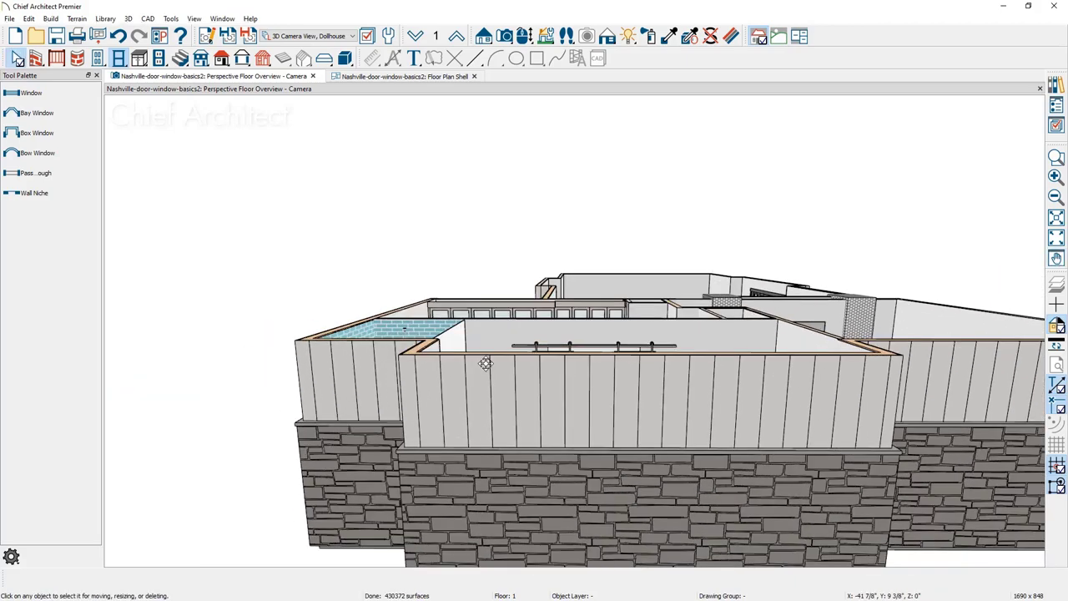
{"action": "left_click", "coordinate": [33, 92]}
{"action": "left_click", "coordinate": [576, 401]}
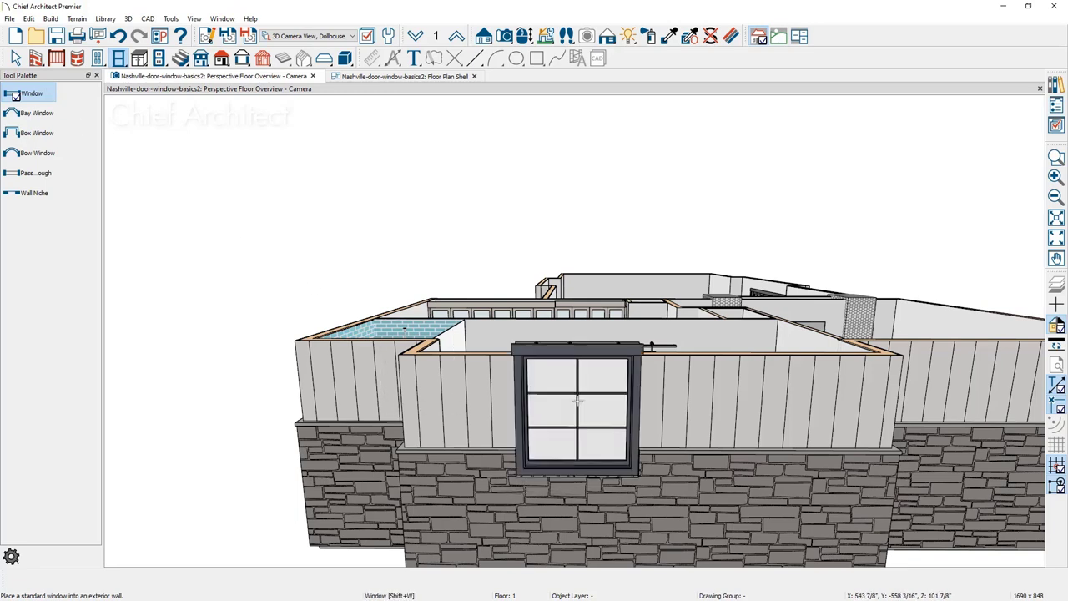
{"action": "key", "text": "space"}
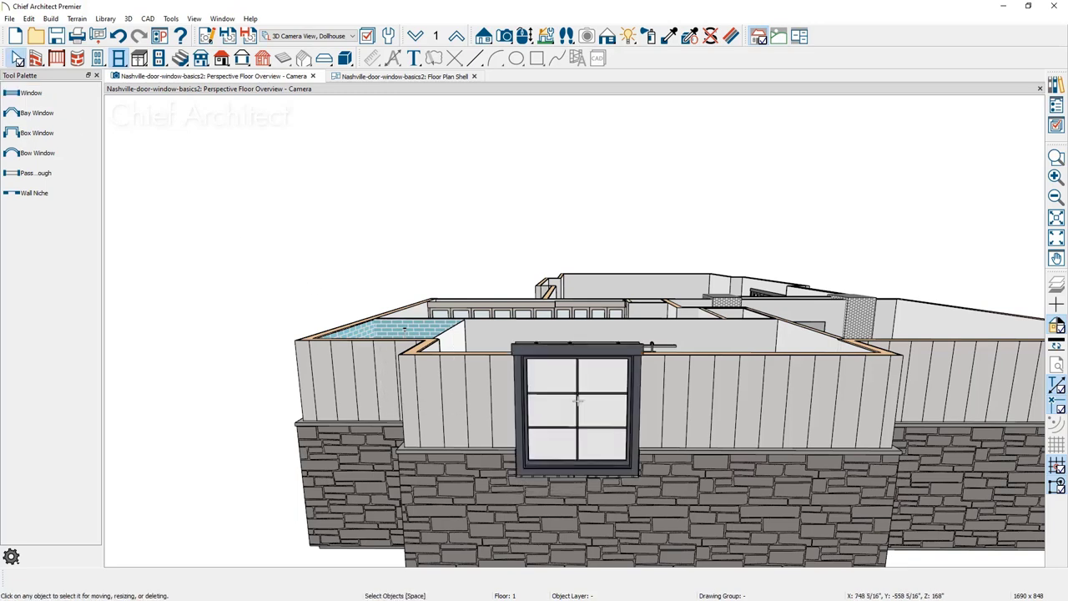
Set the bathroom window's width and height to 30" each and its type to Fixed Glass
{"action": "left_click", "coordinate": [576, 405]}
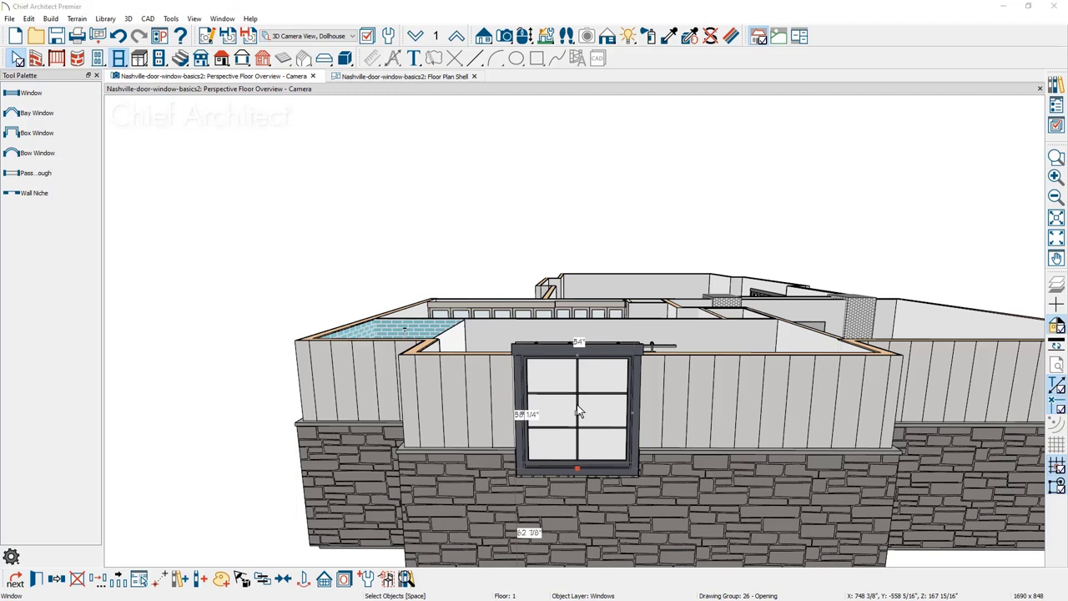
{"action": "double_click", "coordinate": [577, 403]}
{"action": "left_click", "coordinate": [388, 114]}
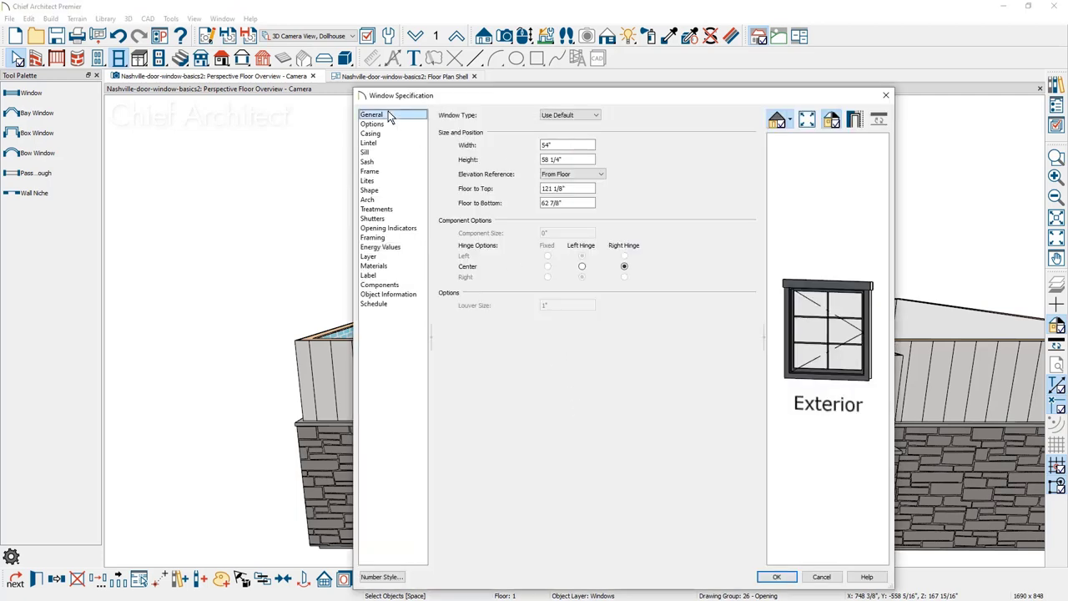
{"action": "double_click", "coordinate": [565, 145]}
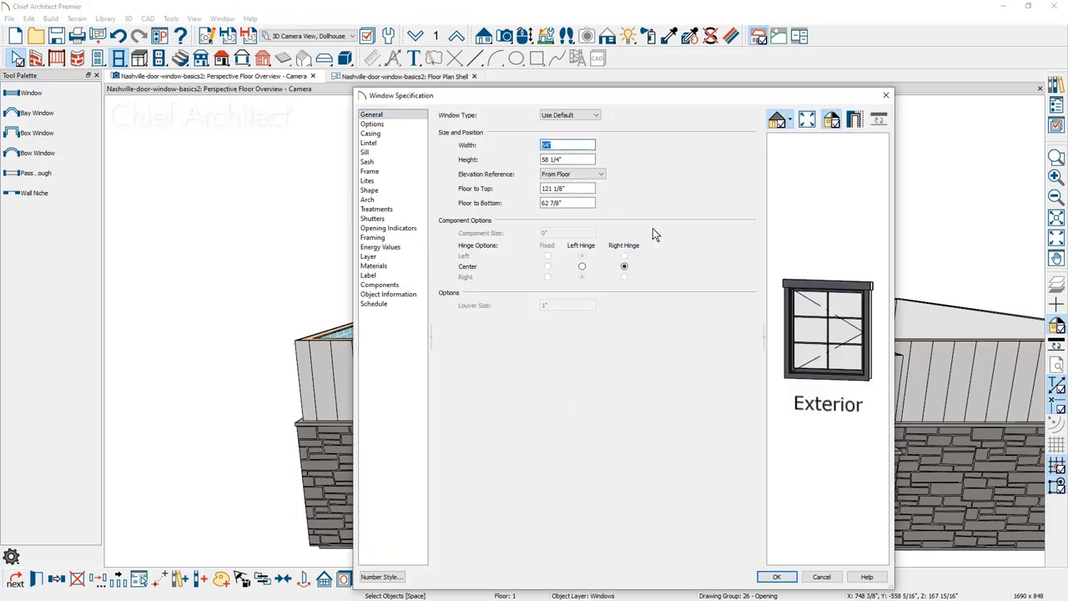
{"action": "type", "text": "30"}
{"action": "key", "text": "Tab"}
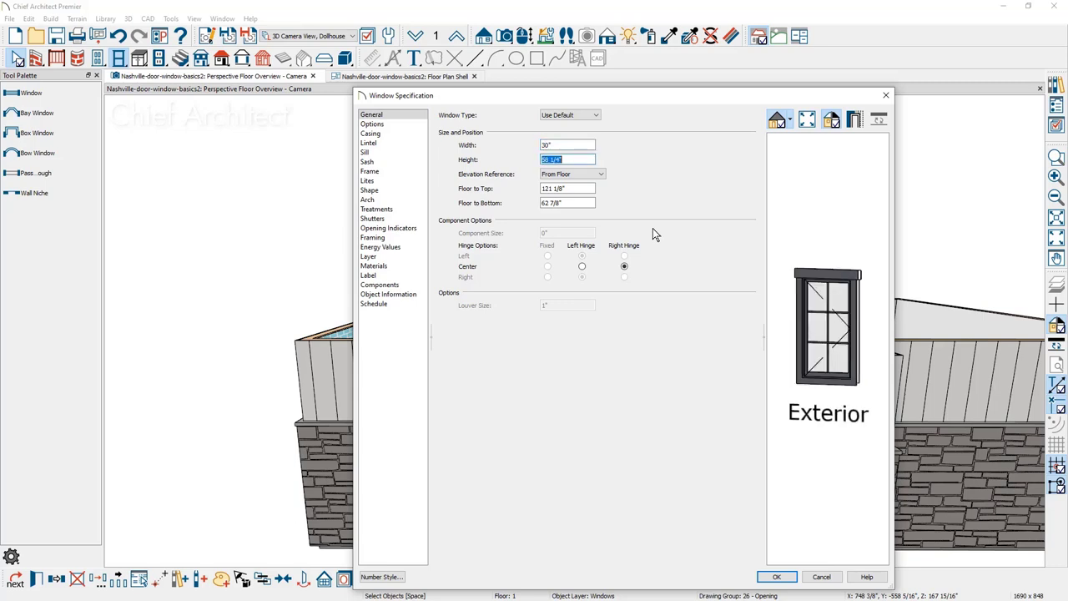
{"action": "type", "text": "30"}
{"action": "left_click", "coordinate": [574, 118]}
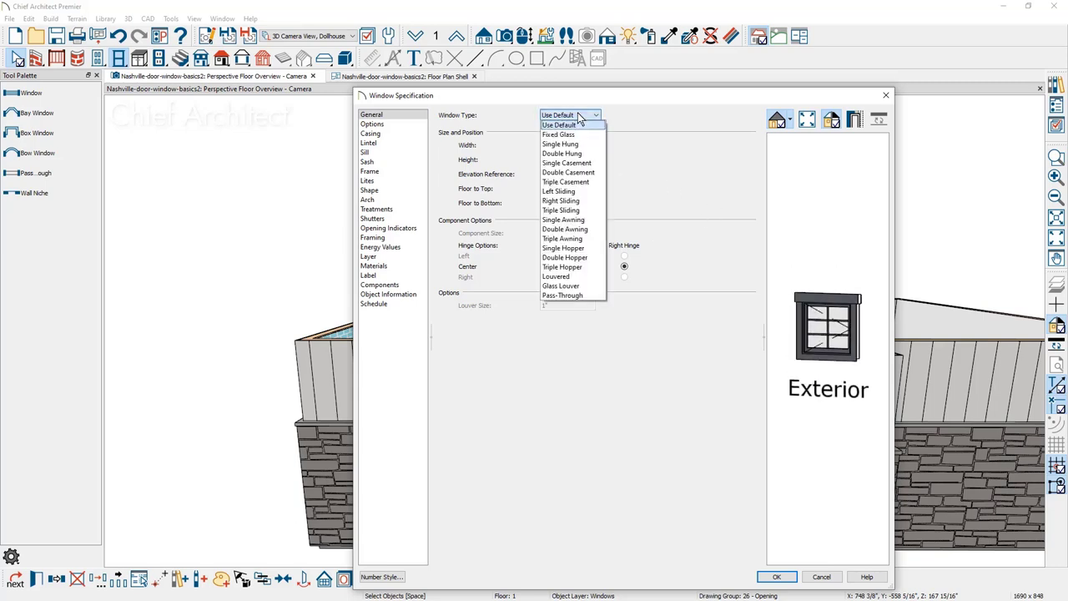
{"action": "left_click", "coordinate": [578, 134]}
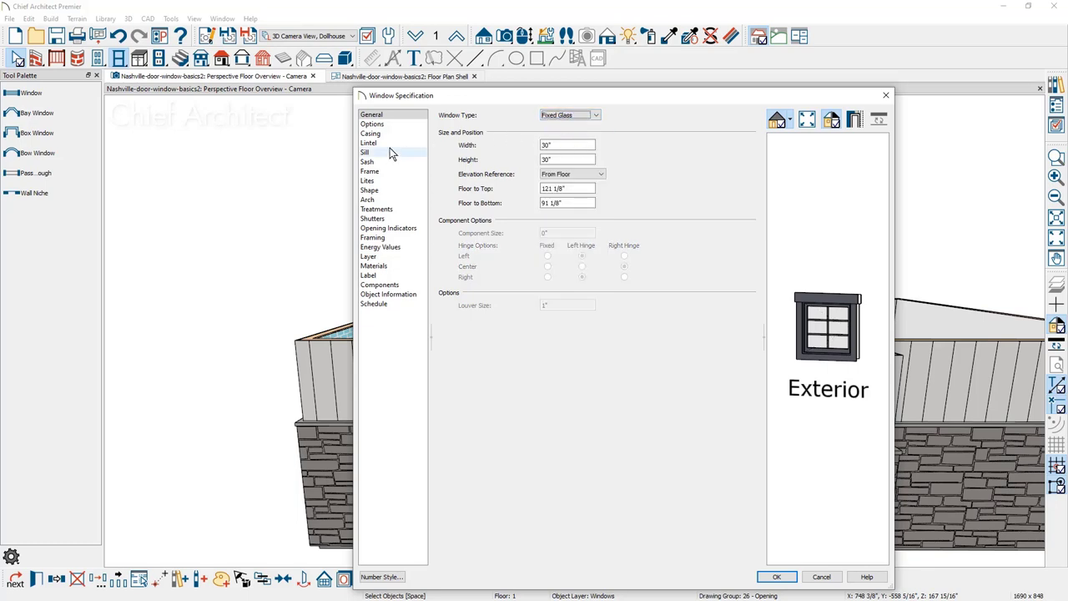
Set the bathroom window's vertical lites to 2 and apply the specification
{"action": "left_click", "coordinate": [382, 181]}
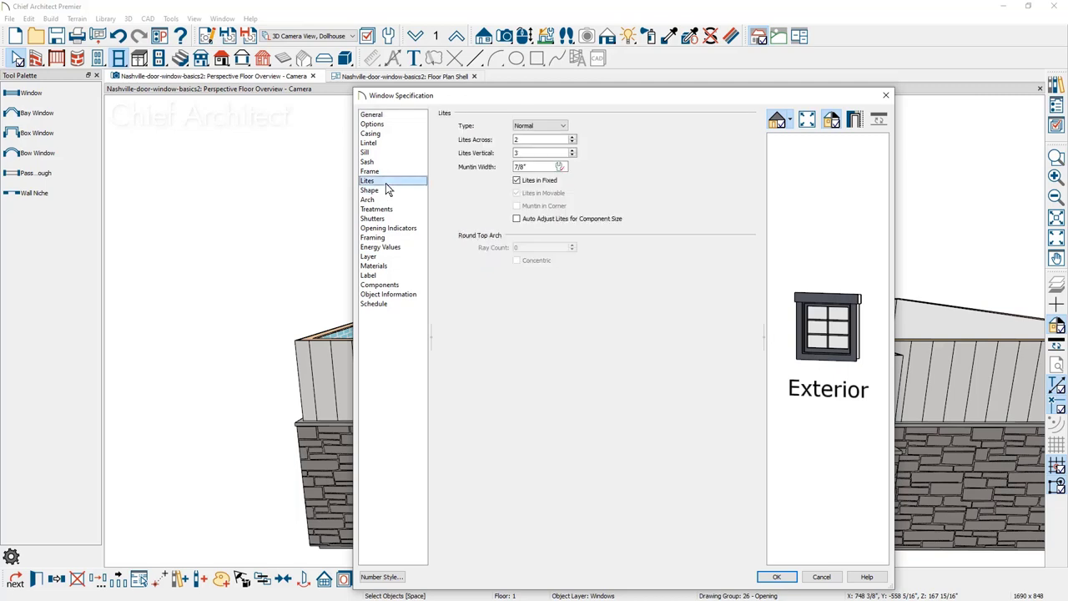
{"action": "double_click", "coordinate": [534, 153]}
{"action": "type", "text": "2"}
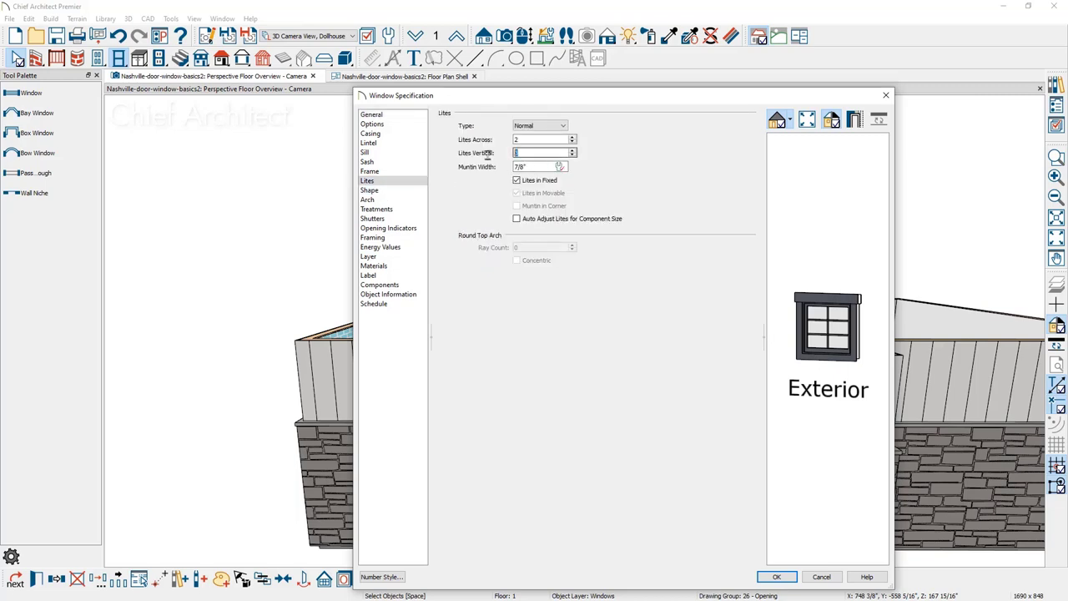
{"action": "key", "text": "Tab"}
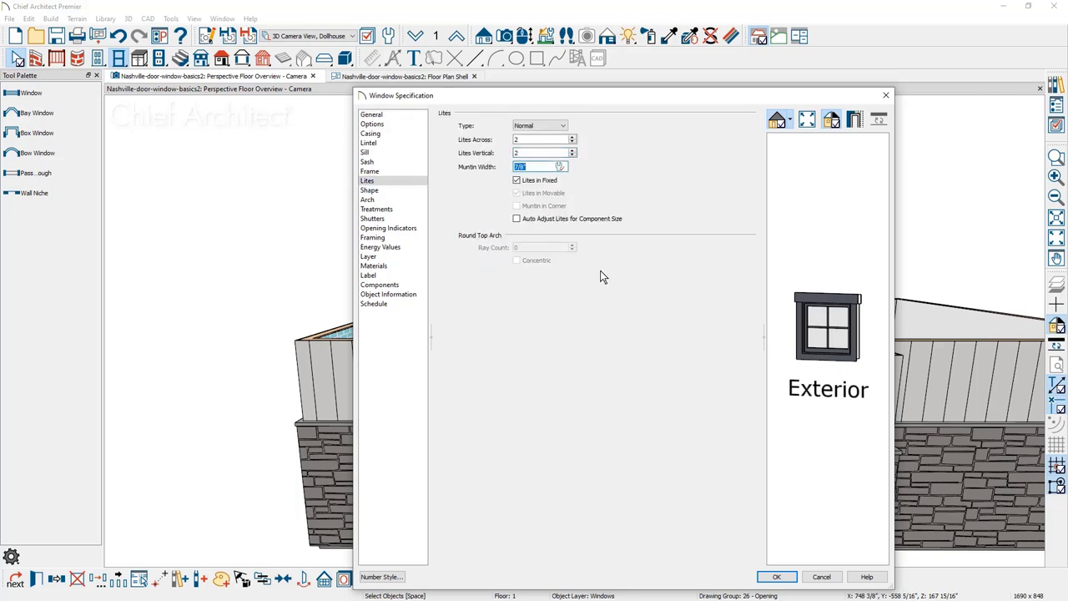
{"action": "left_click", "coordinate": [775, 577]}
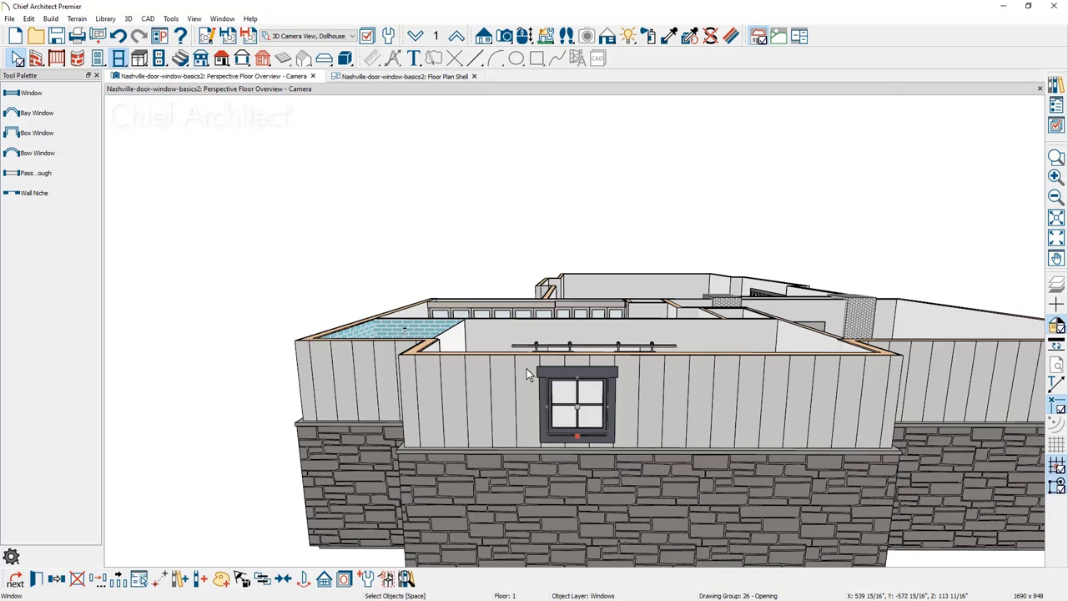
Multiple-copy the bathroom window along its wall with a 32" primary offset to add two more windows beside it
{"action": "left_click", "coordinate": [119, 579]}
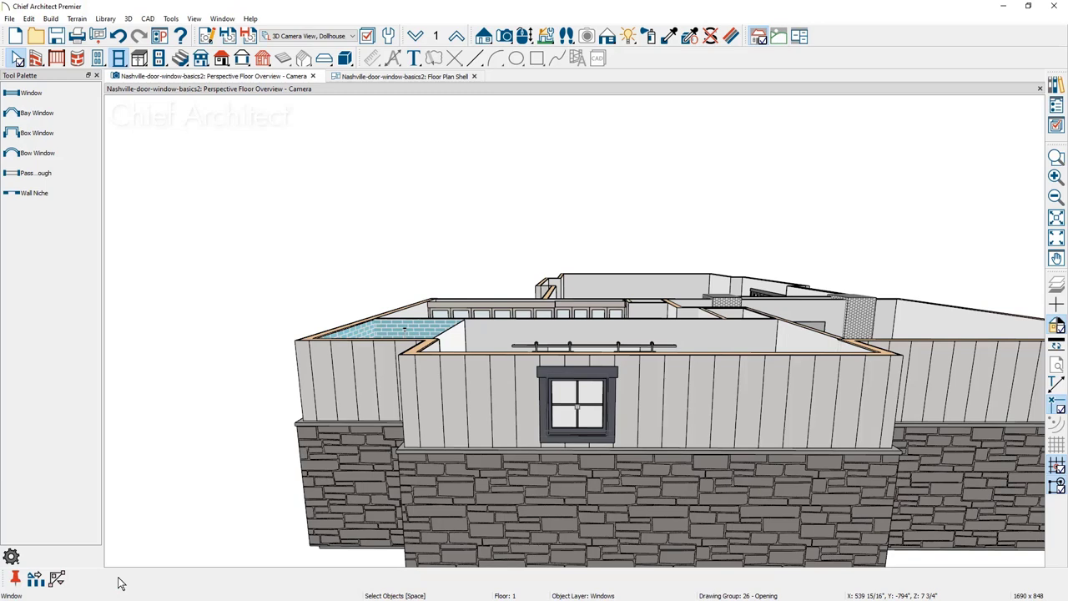
{"action": "left_click", "coordinate": [35, 579]}
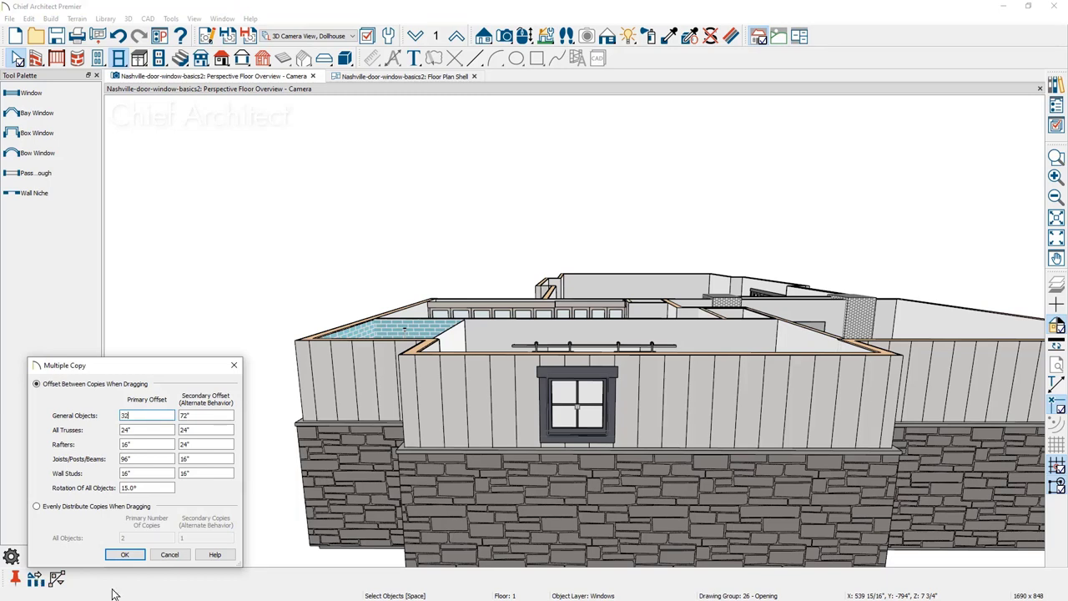
{"action": "left_click", "coordinate": [124, 554]}
{"action": "left_click", "coordinate": [578, 410]}
{"action": "left_click_drag", "start_coordinate": [579, 411], "coordinate": [719, 412]}
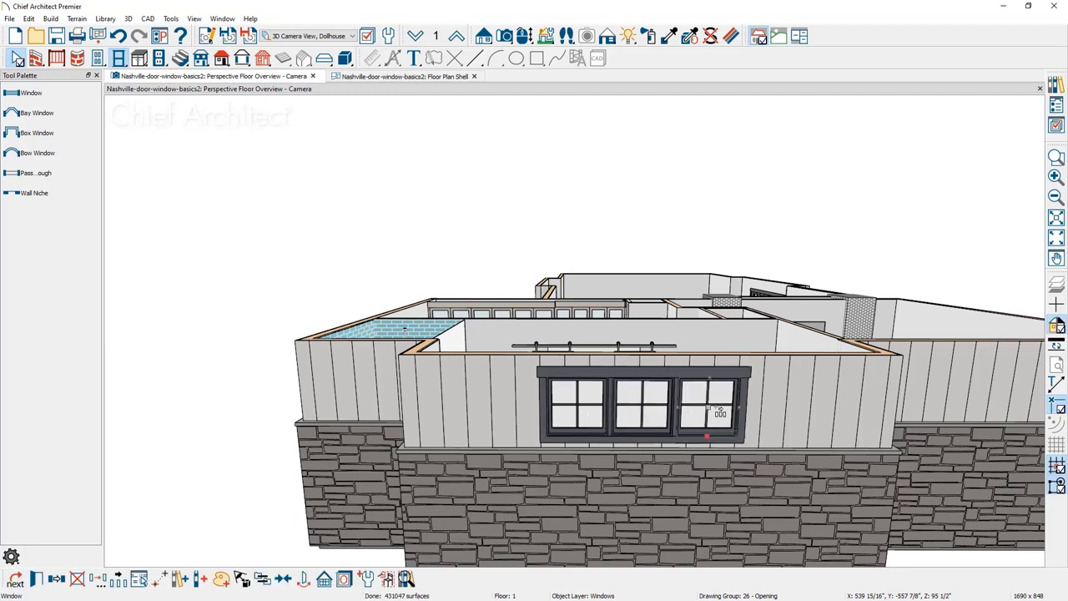
{"action": "key", "text": "Escape"}
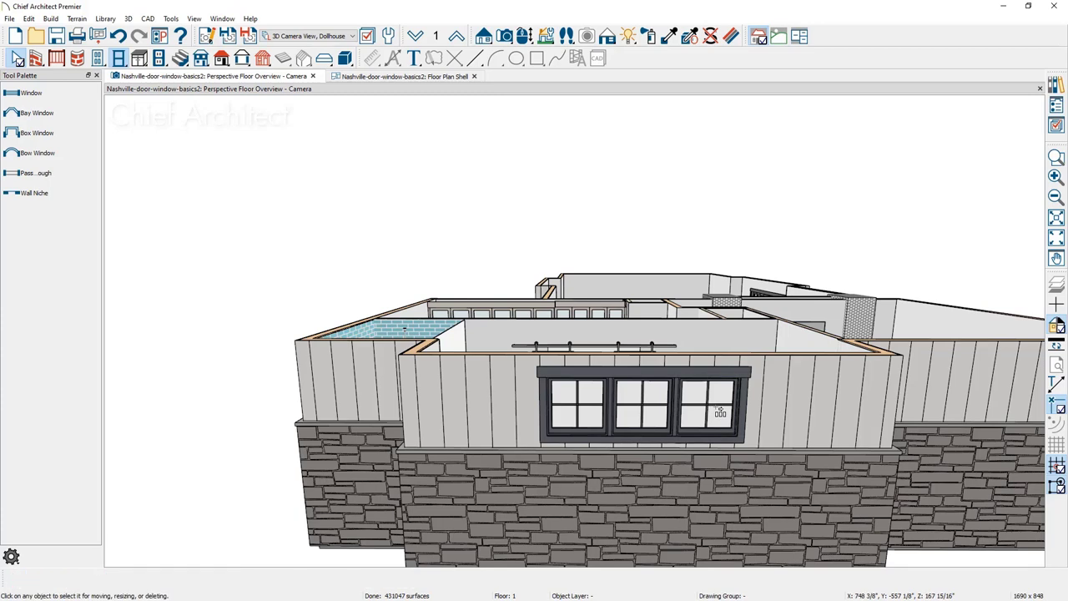
Combine the three adjacent bathroom windows into one mulled unit
{"action": "left_click", "coordinate": [720, 412]}
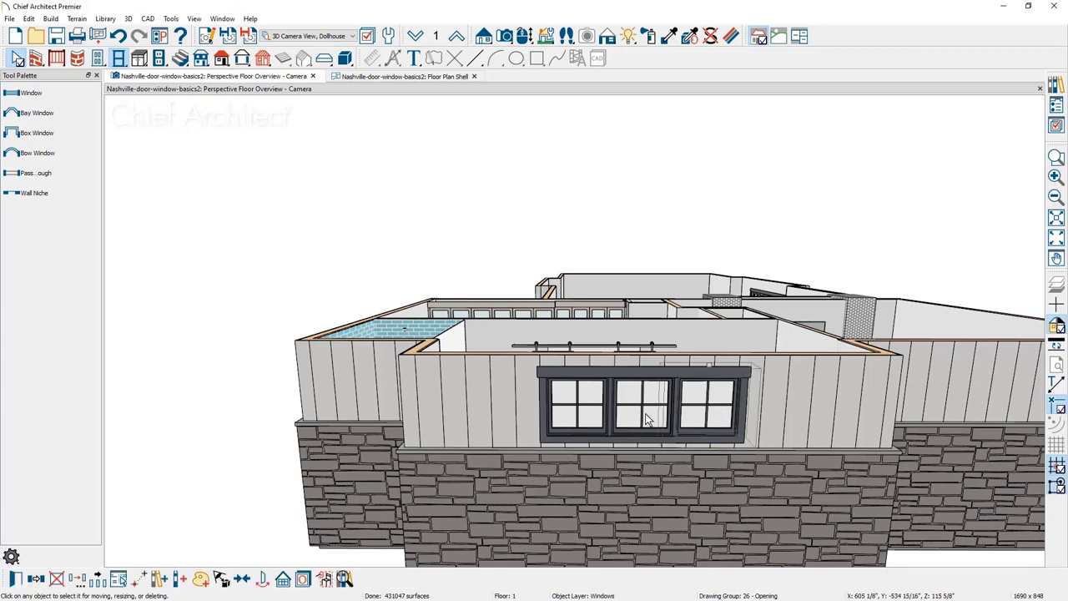
{"action": "left_click", "coordinate": [650, 419], "text": "shift"}
{"action": "left_click", "coordinate": [594, 420], "text": "shift"}
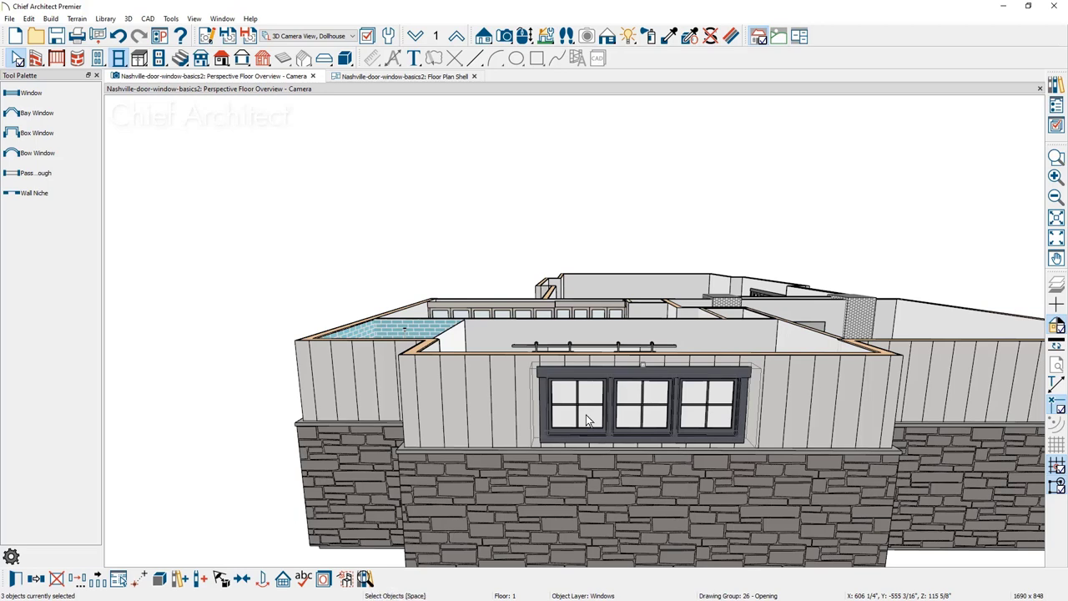
{"action": "left_click", "coordinate": [163, 582]}
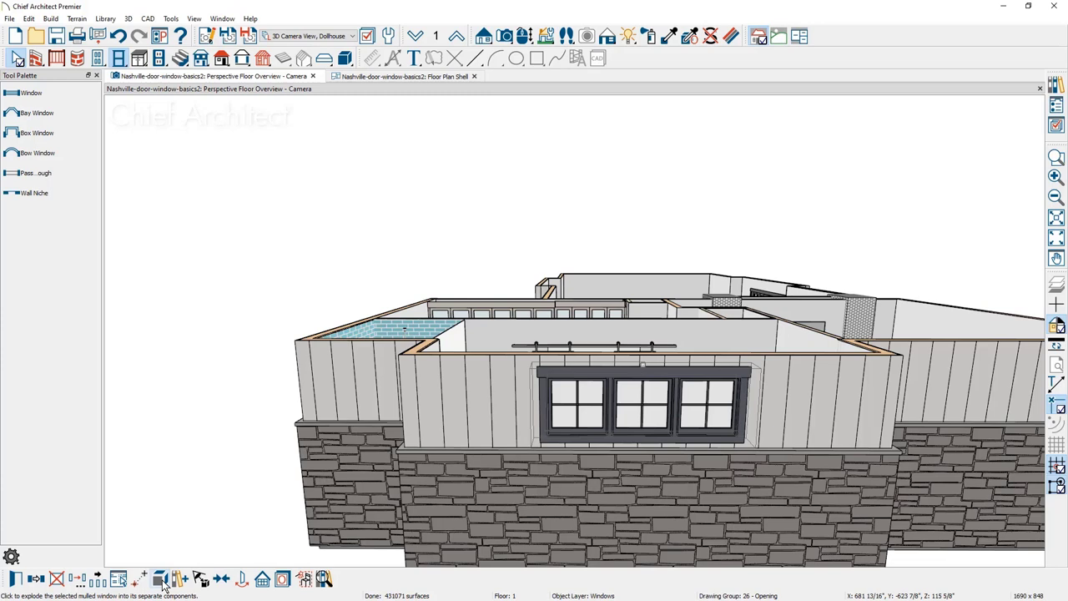
Open the wall detail of the bathroom's exterior wall, inspect the framing around the mulled window, and close the detail
{"action": "left_click", "coordinate": [468, 528]}
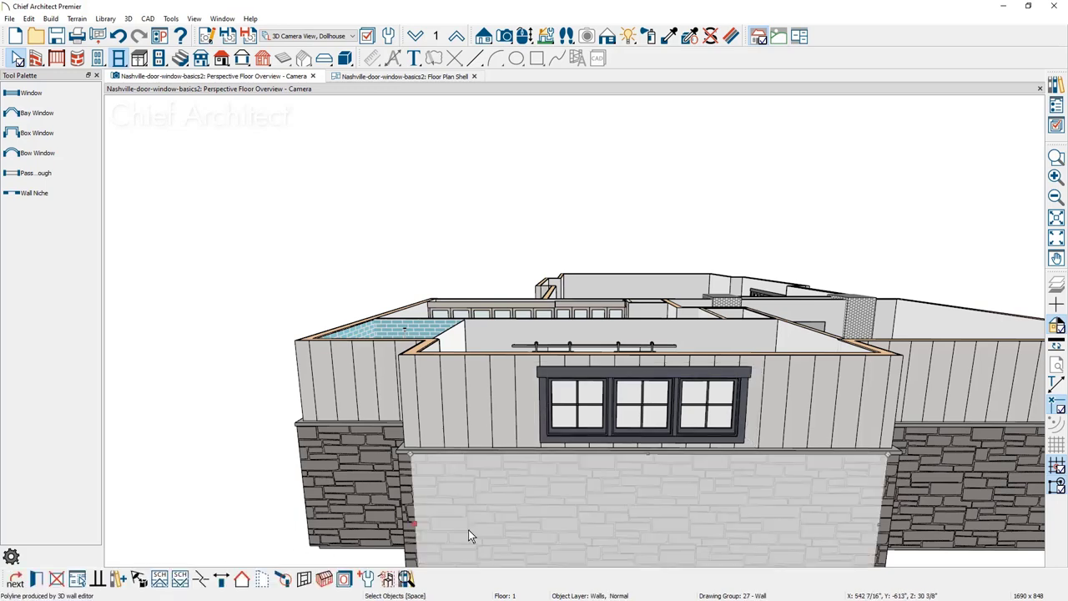
{"action": "left_click", "coordinate": [304, 578]}
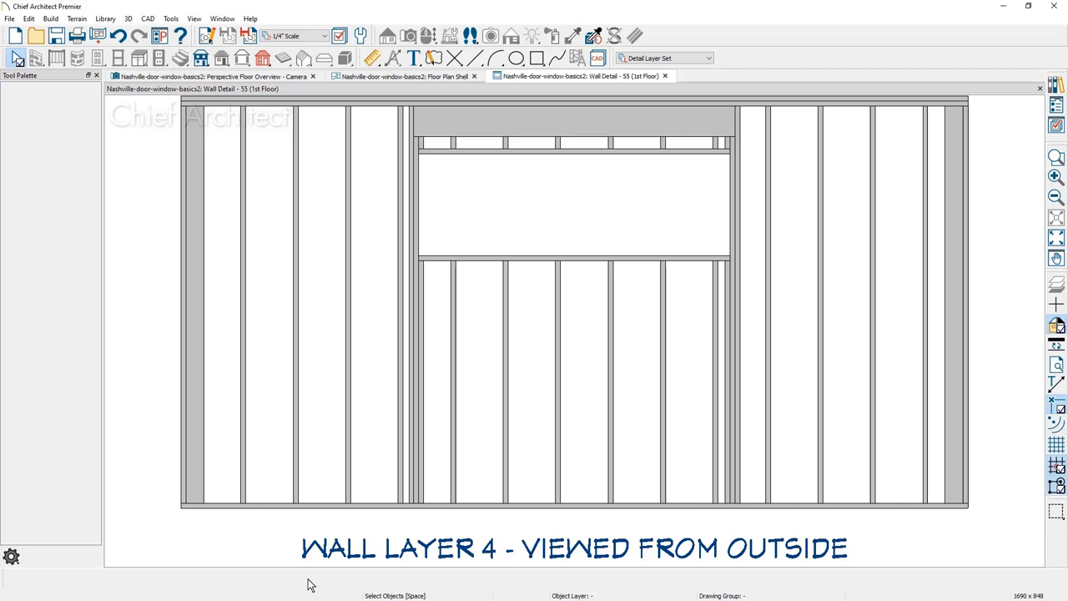
{"action": "left_click", "coordinate": [664, 76]}
{"action": "middle_click_drag", "start_coordinate": [750, 420], "coordinate": [421, 428]}
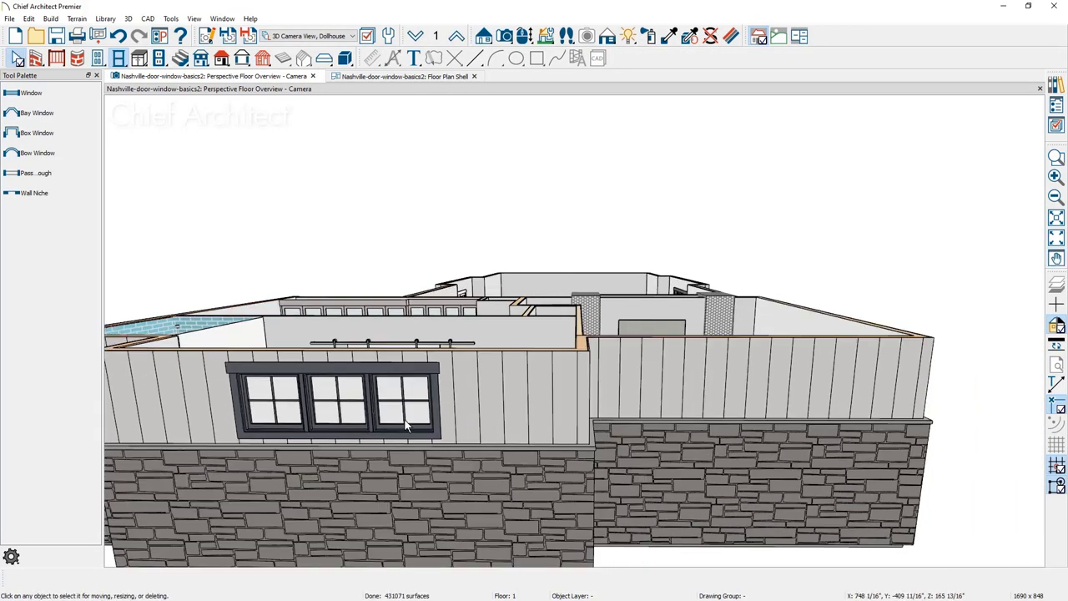
Copy the three-unit mulled bathroom window and place the copy on the adjacent exterior wall
{"action": "left_click", "coordinate": [356, 411]}
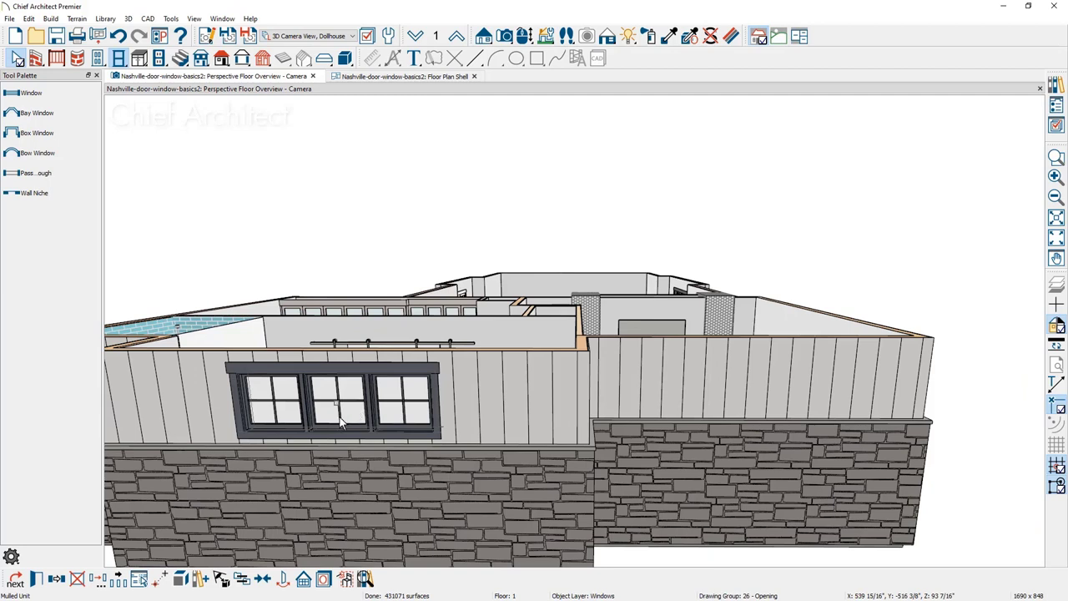
{"action": "left_click", "coordinate": [77, 578]}
{"action": "left_click", "coordinate": [60, 581]}
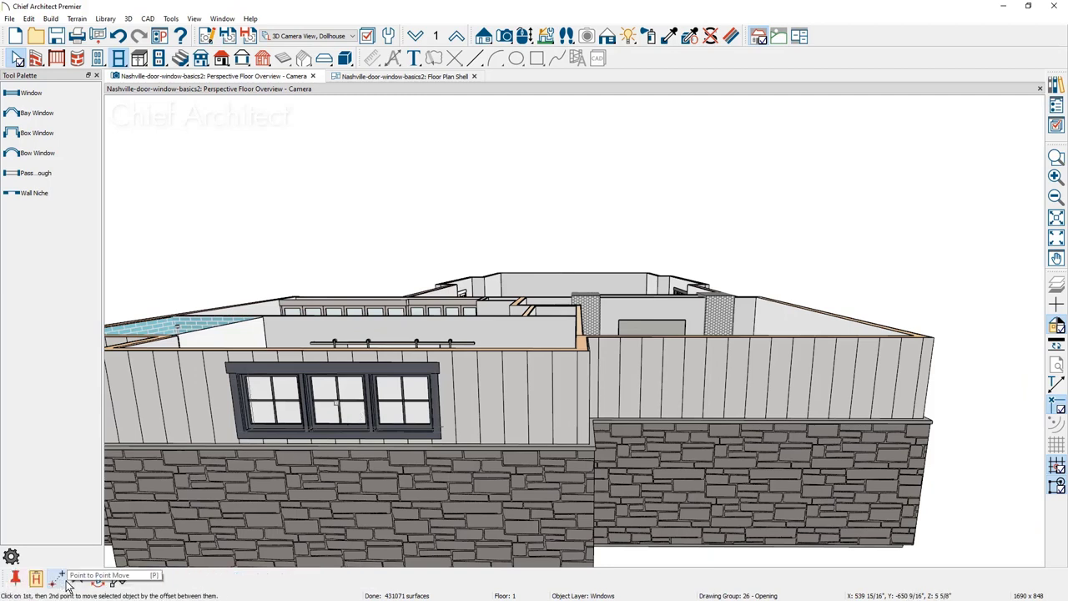
{"action": "key", "text": "Escape"}
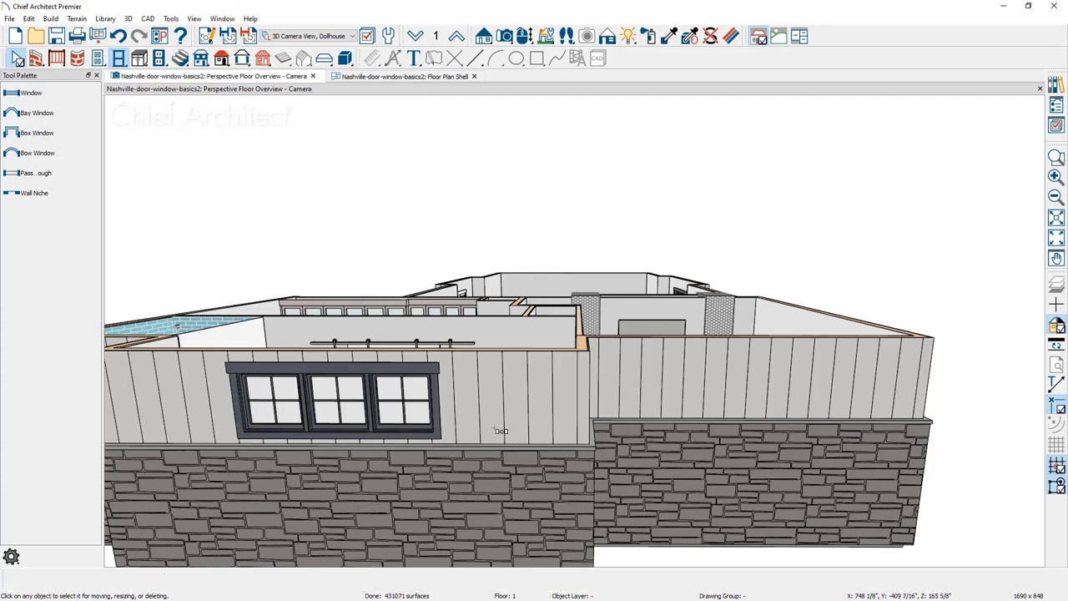
{"action": "left_click", "coordinate": [763, 386]}
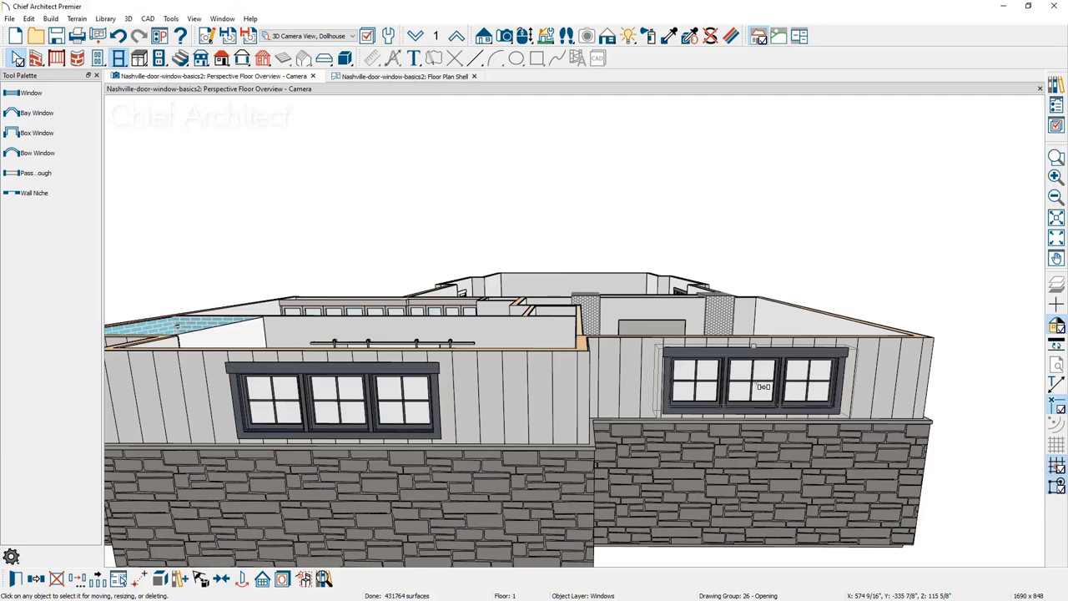
{"action": "key", "text": "ctrl+v"}
Close the current plan view and create a Perspective Full Overview of the Nashville-door-window-basics2- plan
{"action": "left_click", "coordinate": [475, 76]}
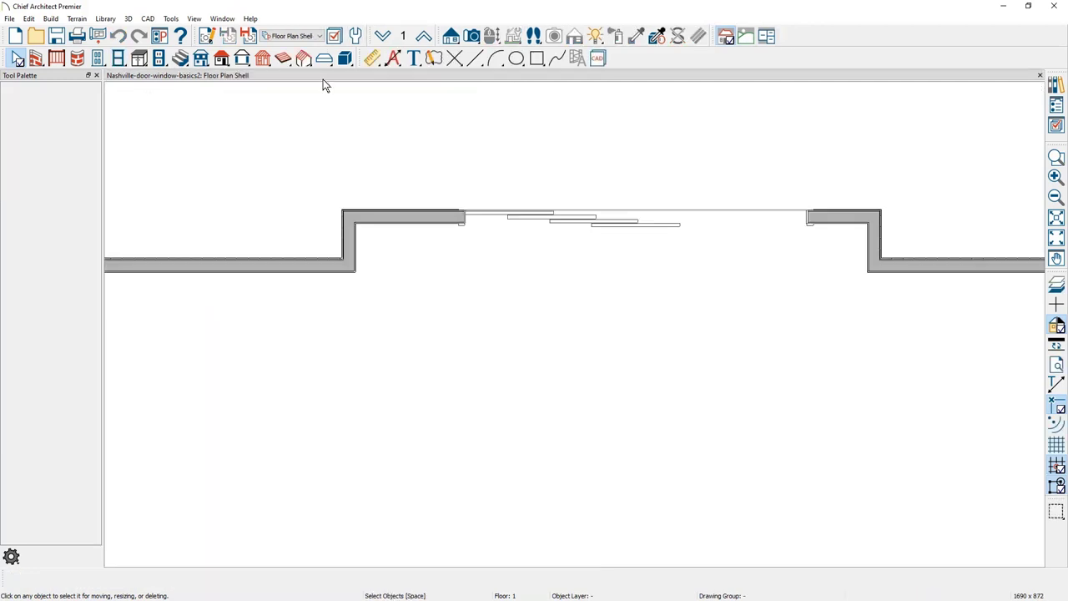
{"action": "left_click", "coordinate": [471, 37]}
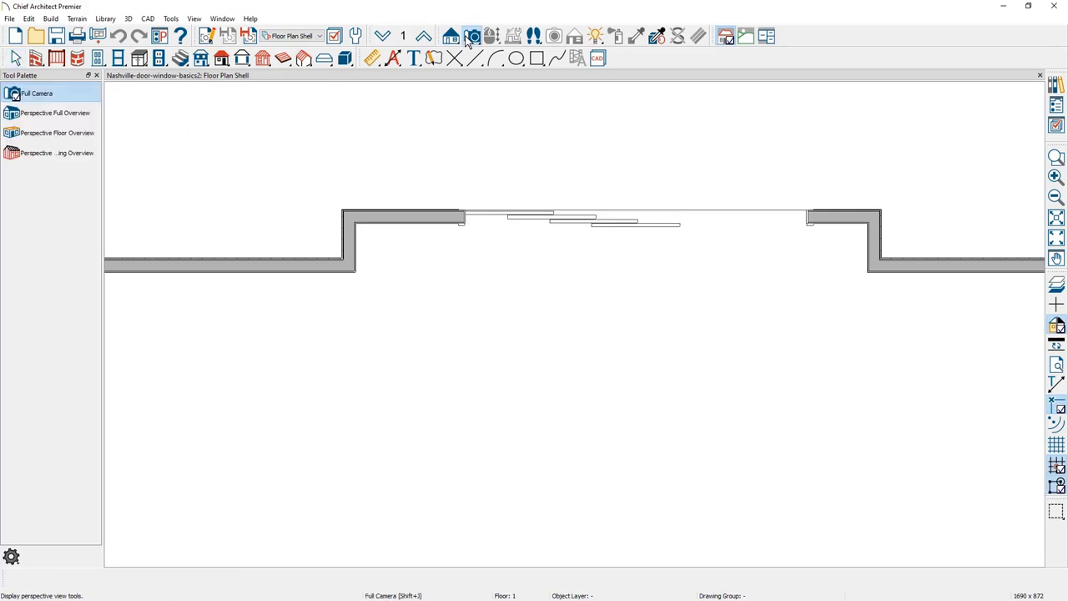
{"action": "left_click", "coordinate": [55, 114]}
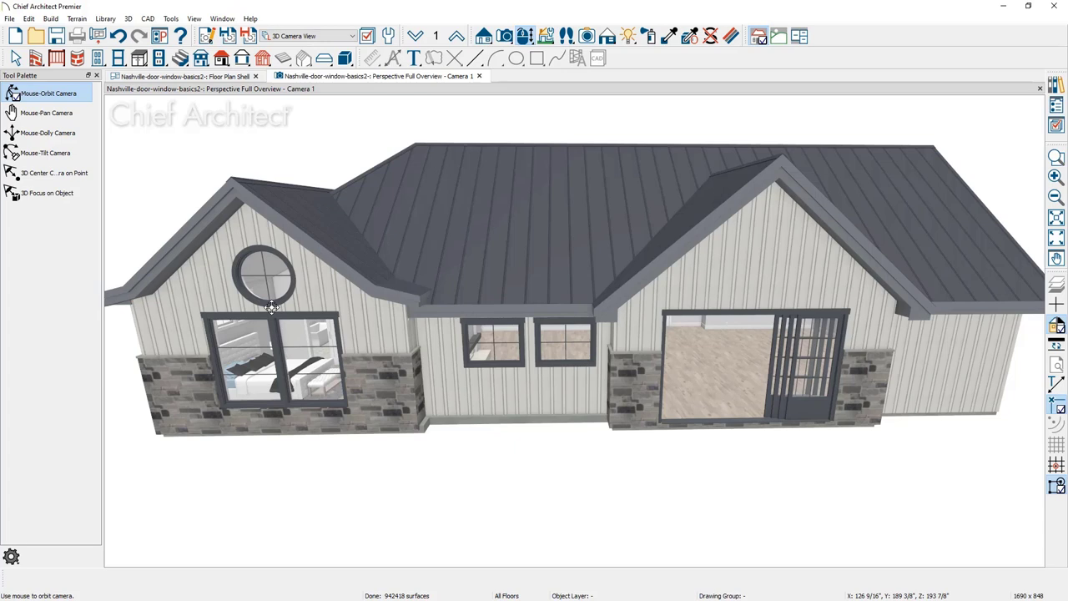
Place a standard window in the gable above the sliding door and lower its top to a 42" height
{"action": "left_click", "coordinate": [120, 58]}
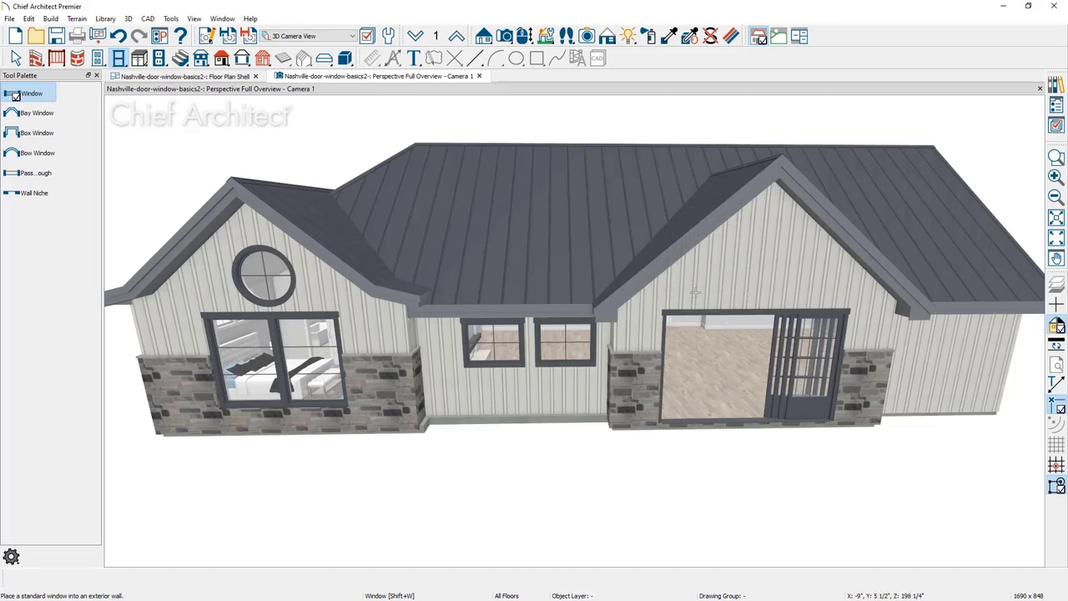
{"action": "left_click", "coordinate": [694, 292]}
{"action": "scroll", "coordinate": [754, 294], "scroll_direction": "up", "scroll_amount": 3}
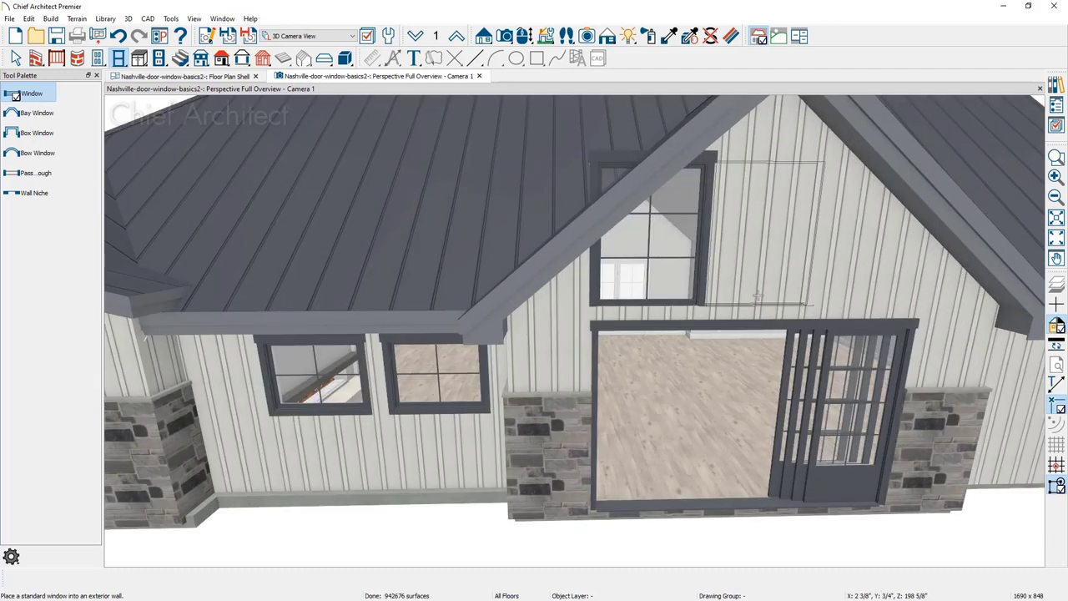
{"action": "key", "text": "Escape"}
{"action": "left_click", "coordinate": [671, 258]}
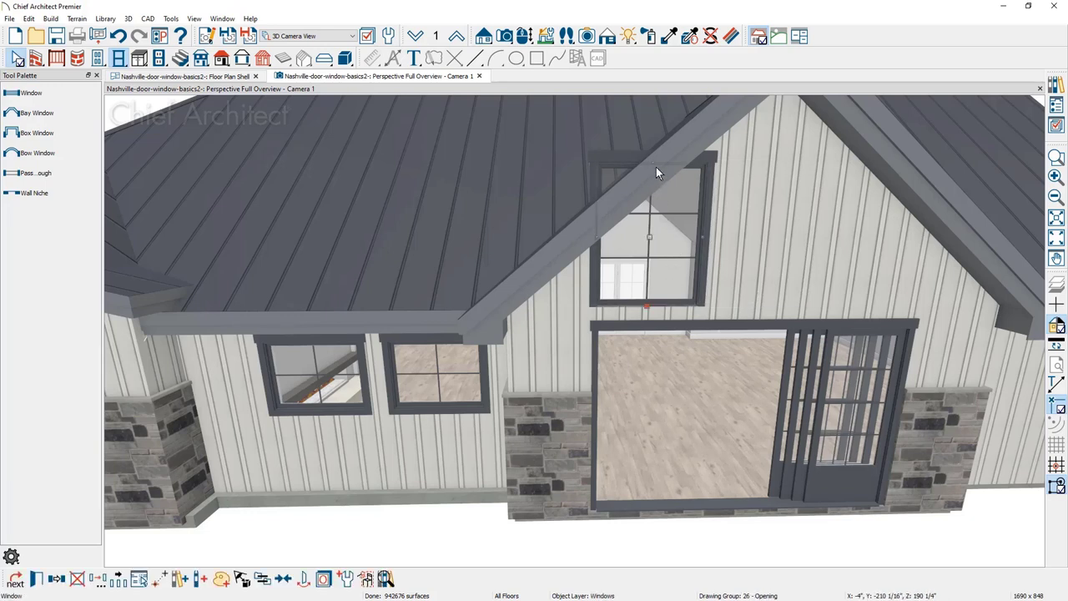
{"action": "left_click_drag", "start_coordinate": [656, 168], "coordinate": [659, 222]}
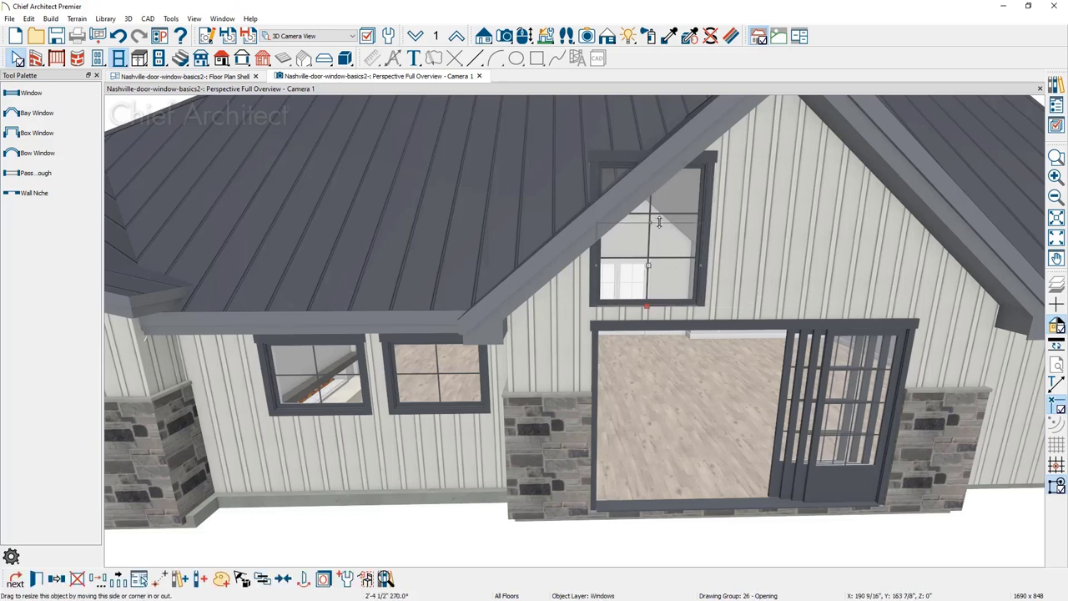
Set the gable window's type to Fixed Glass and turn off both its exterior and interior lintels
{"action": "double_click", "coordinate": [659, 222]}
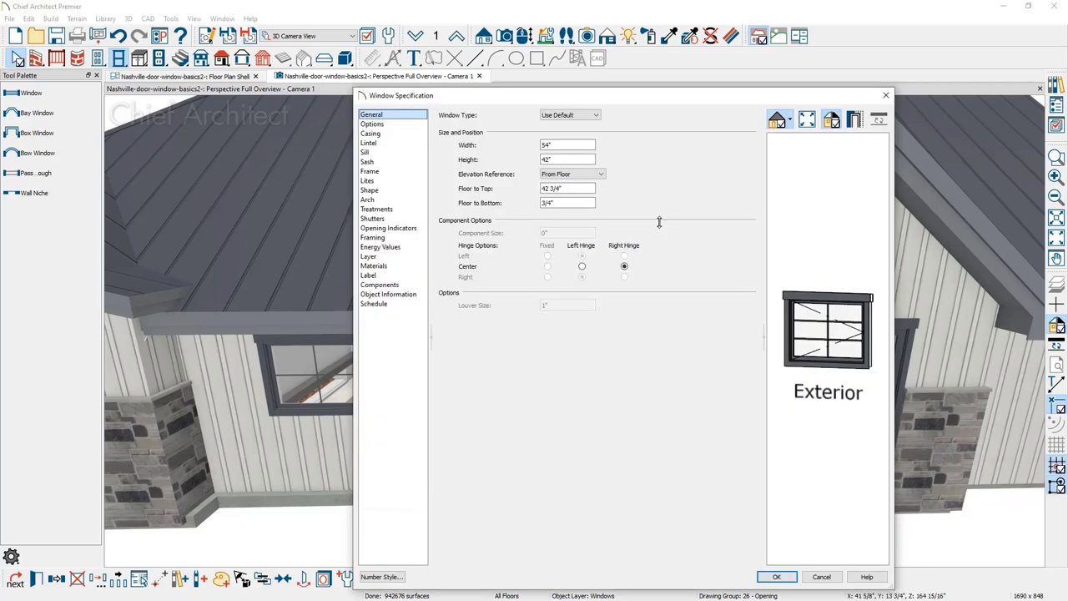
{"action": "left_click", "coordinate": [562, 116]}
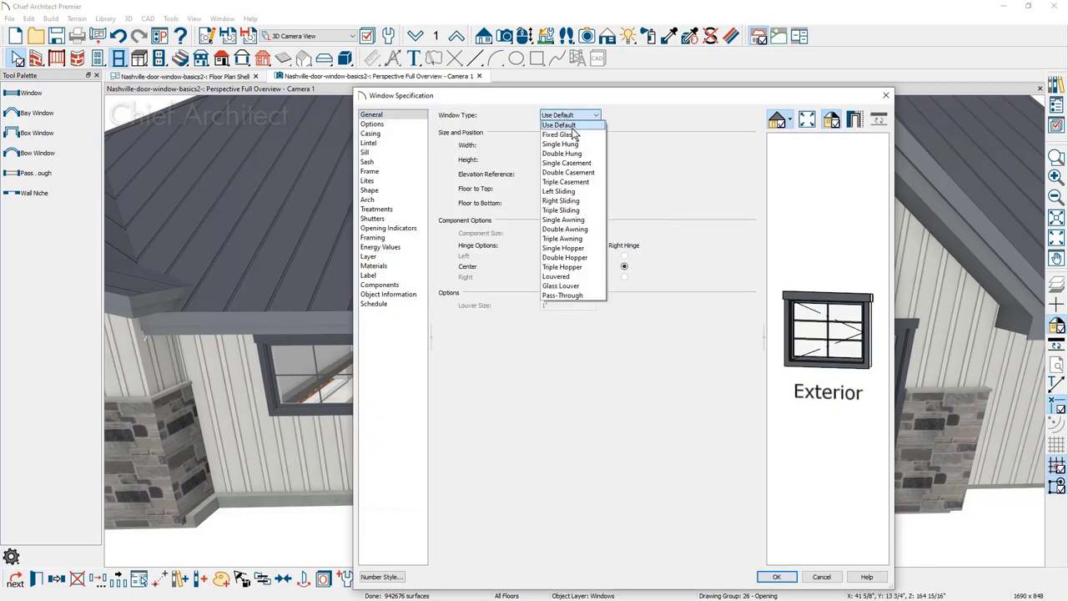
{"action": "left_click", "coordinate": [572, 134]}
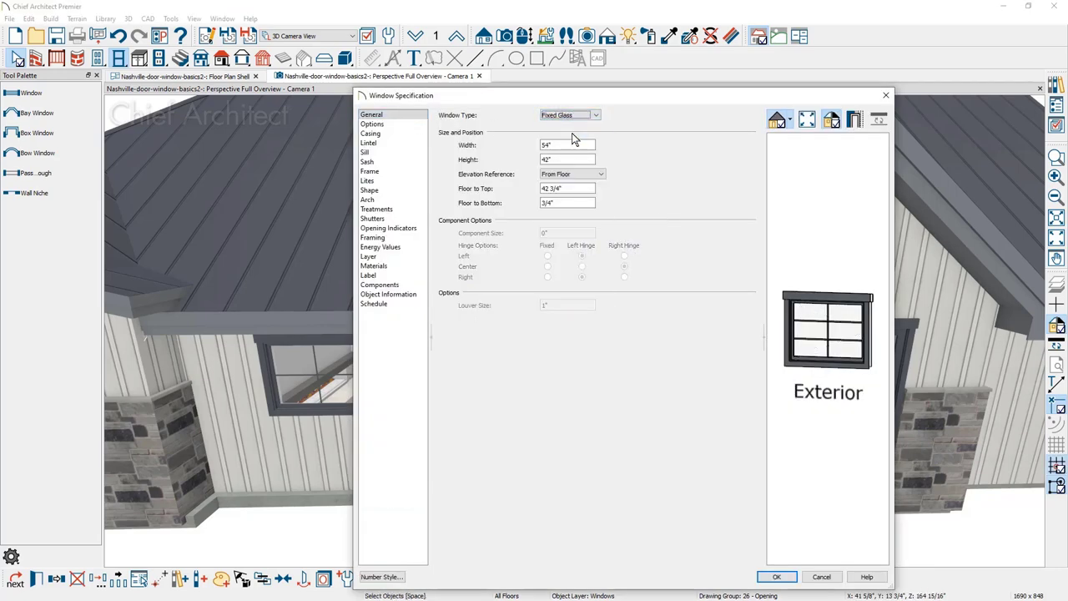
{"action": "left_click", "coordinate": [393, 142]}
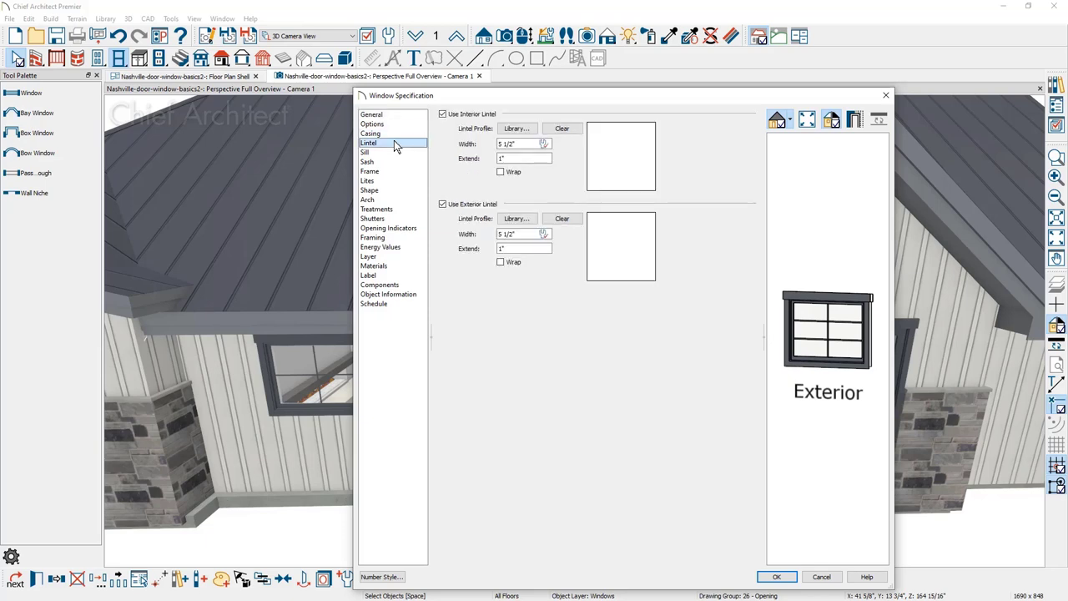
{"action": "left_click", "coordinate": [449, 205]}
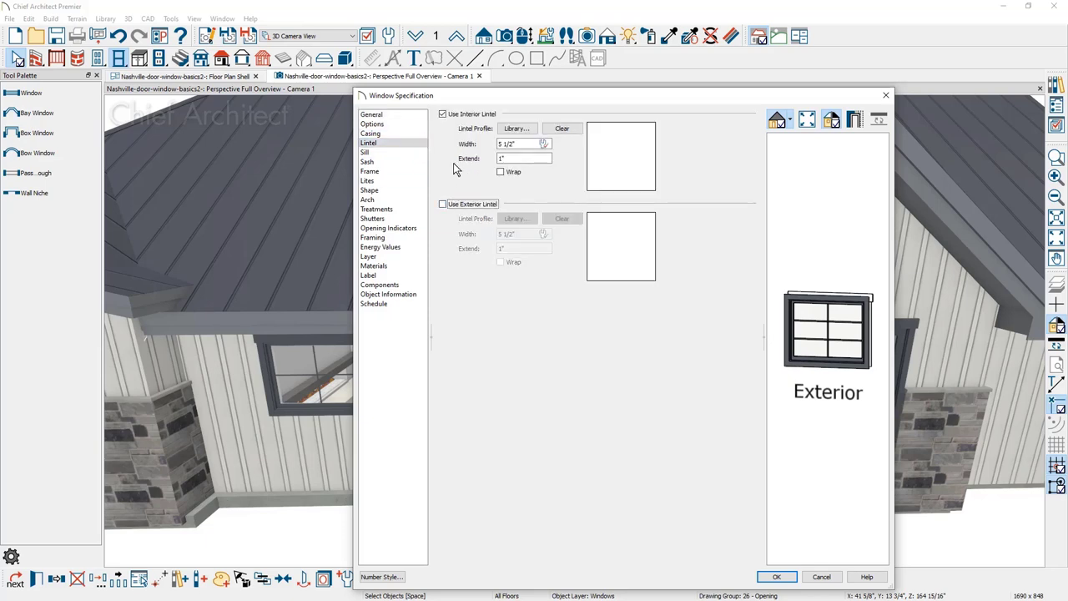
{"action": "left_click", "coordinate": [443, 114]}
Set the gable window's lites to 1 across and 1 vertical
{"action": "left_click", "coordinate": [368, 180]}
{"action": "double_click", "coordinate": [519, 139]}
{"action": "type", "text": "1"}
{"action": "key", "text": "Tab"}
{"action": "type", "text": "1"}
{"action": "key", "text": "Tab"}
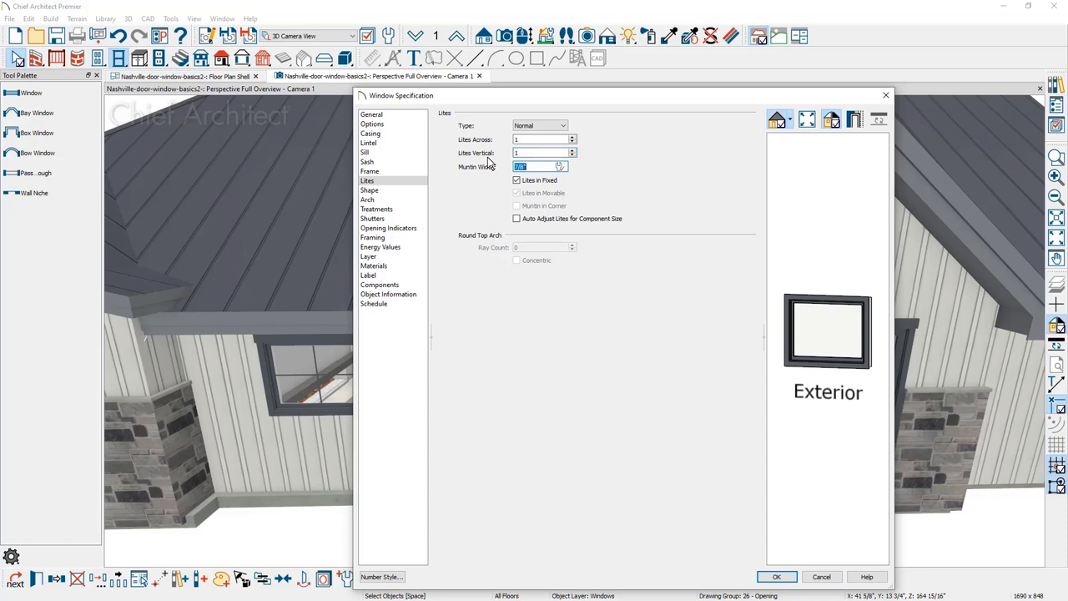
Shape the gable window with Match Roof and apply the specification
{"action": "left_click", "coordinate": [371, 191]}
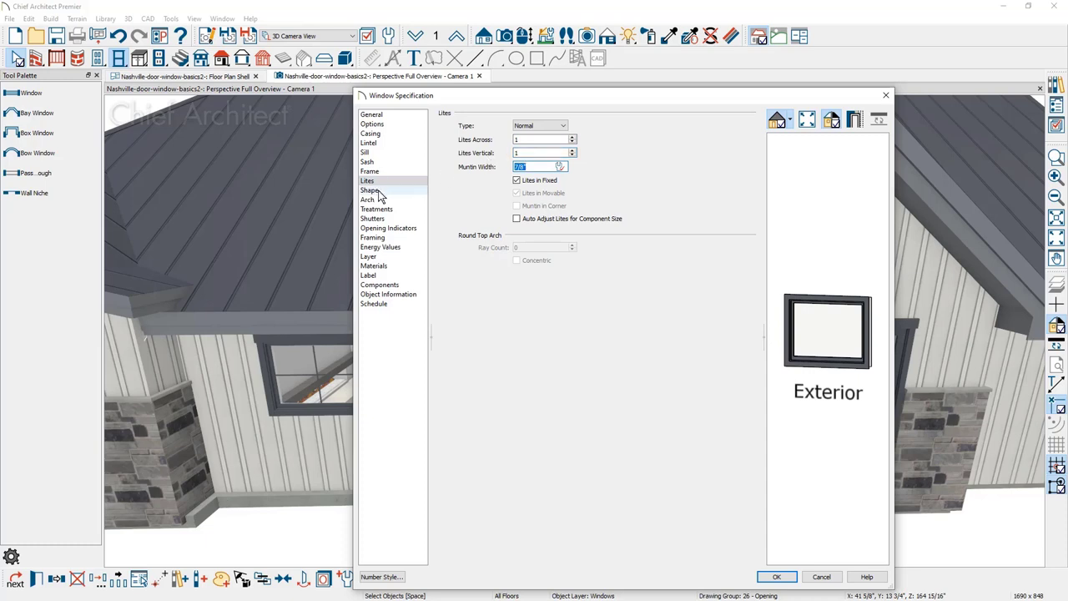
{"action": "left_click", "coordinate": [493, 131]}
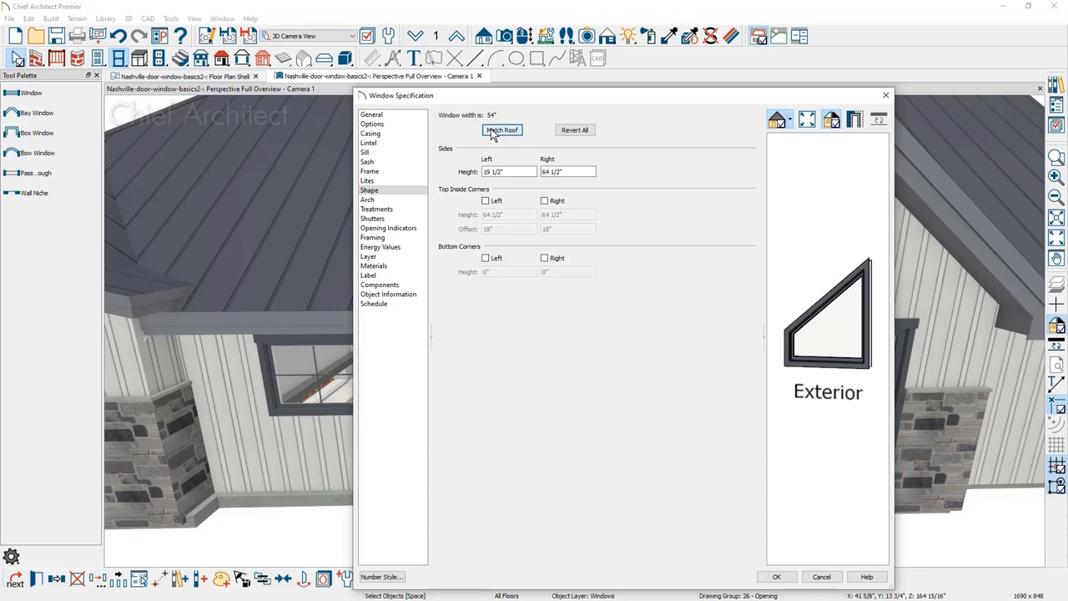
{"action": "left_click", "coordinate": [776, 577]}
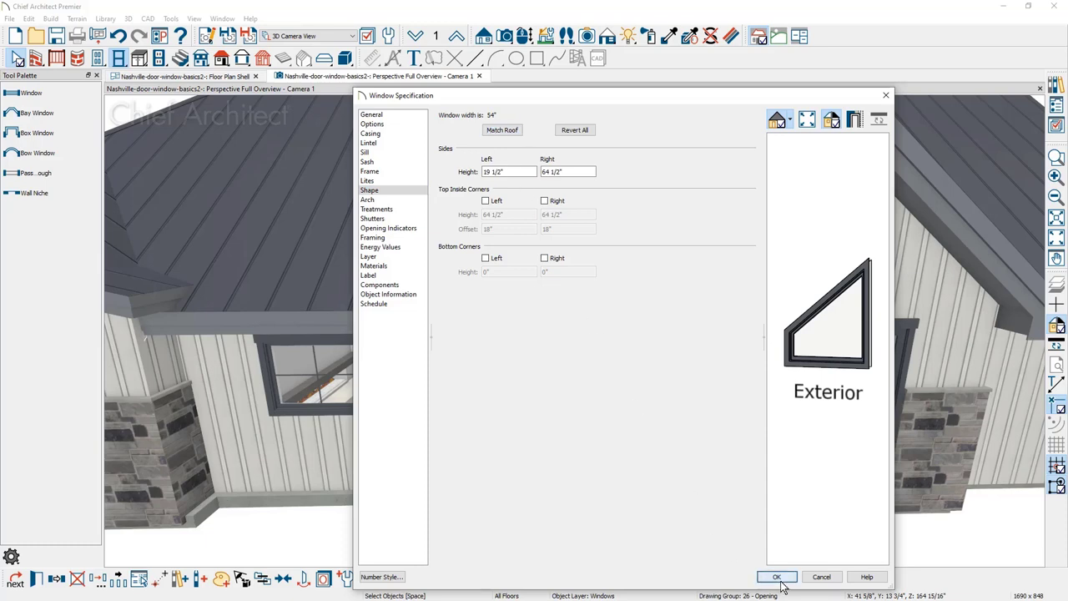
Narrow the roof-matched window by about 15" and create a reflected copy of it about the sliding door
{"action": "left_click_drag", "start_coordinate": [701, 244], "coordinate": [672, 257]}
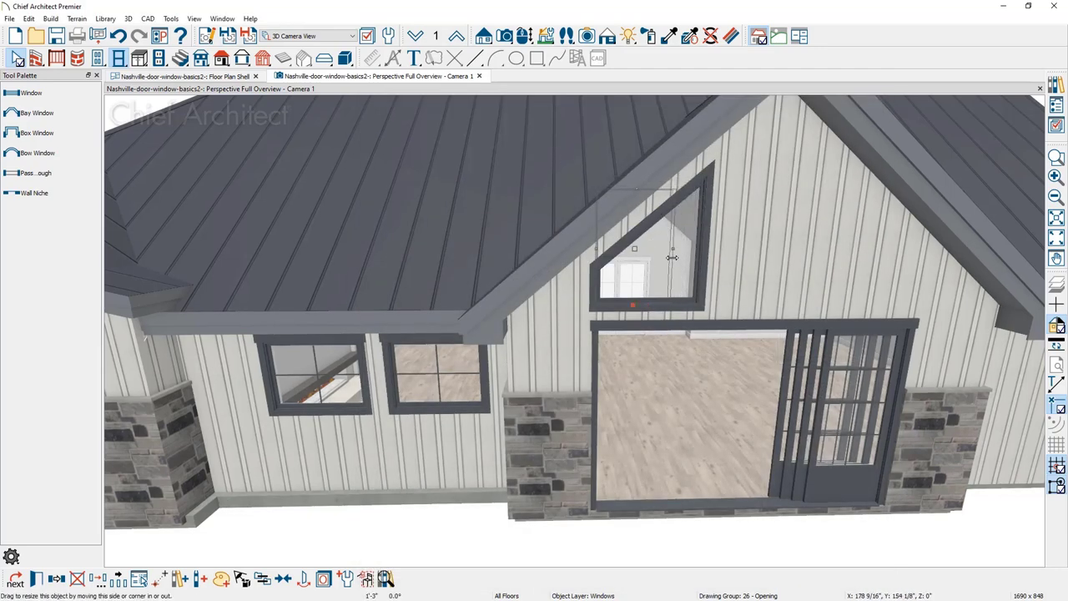
{"action": "left_click", "coordinate": [55, 578]}
{"action": "left_click", "coordinate": [98, 578]}
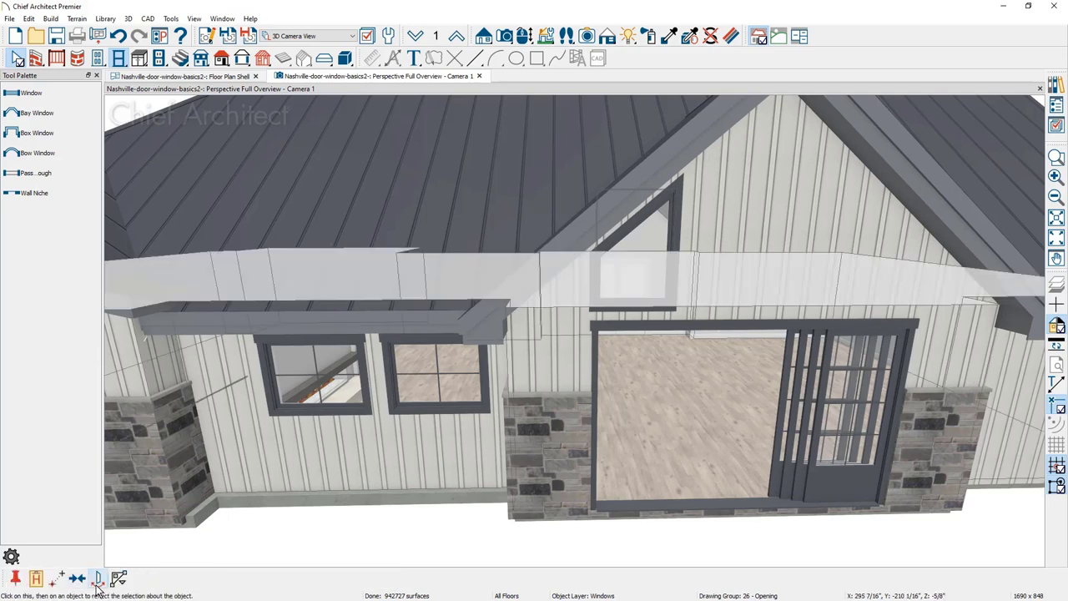
{"action": "left_click", "coordinate": [662, 460]}
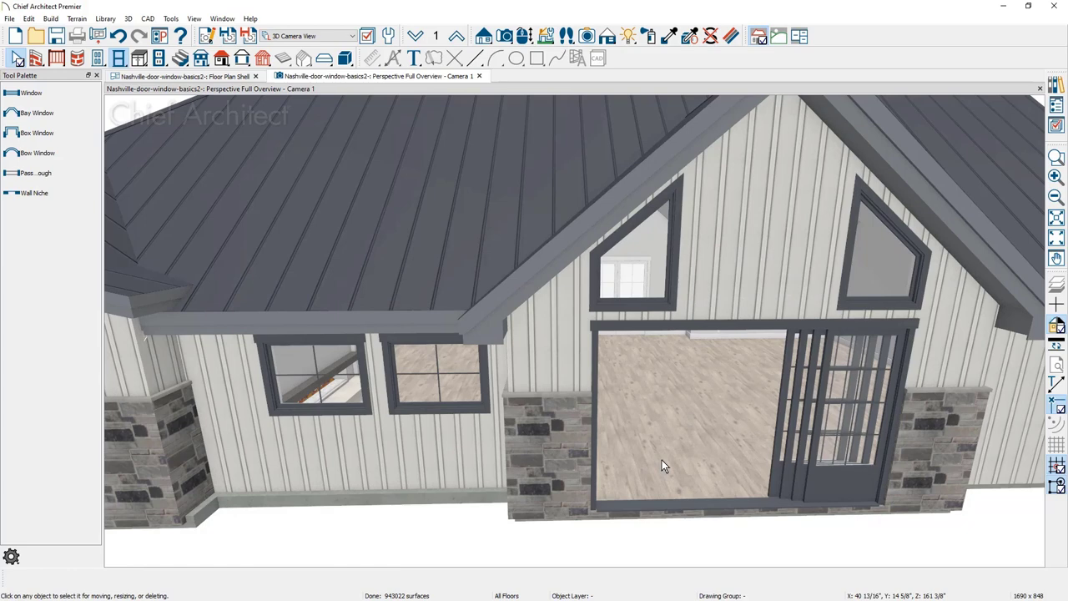
Place a standard window in the end gable, directly above the existing window in the stone-based wall
{"action": "scroll", "coordinate": [724, 402], "scroll_direction": "down", "scroll_amount": 5}
{"action": "middle_click_drag", "start_coordinate": [691, 391], "coordinate": [487, 395]}
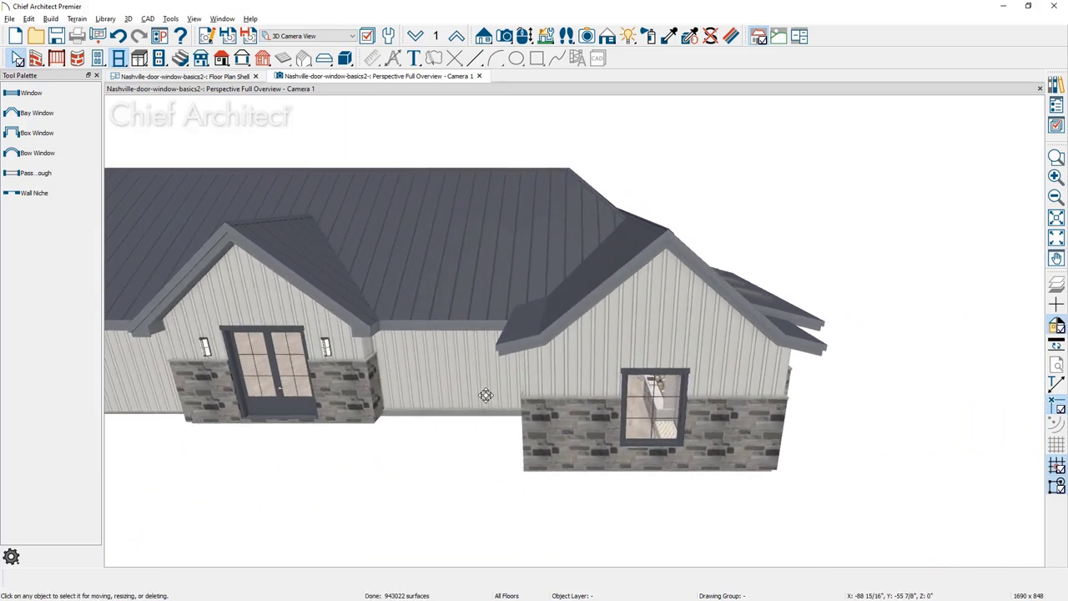
{"action": "left_click", "coordinate": [28, 92]}
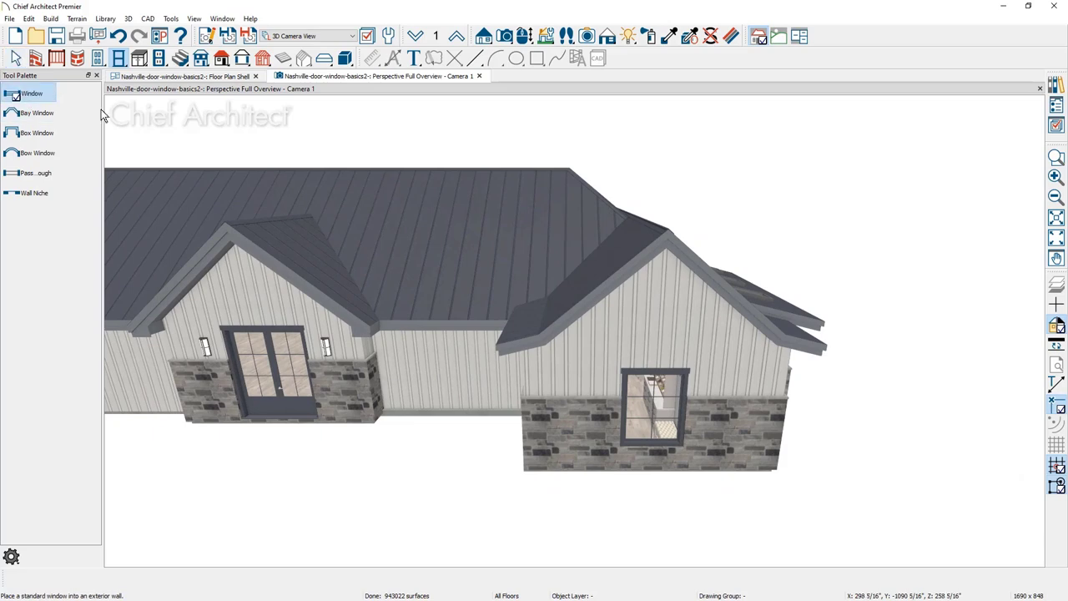
{"action": "left_click", "coordinate": [656, 306]}
{"action": "key", "text": "space"}
{"action": "scroll", "coordinate": [656, 306], "scroll_direction": "up", "scroll_amount": 3}
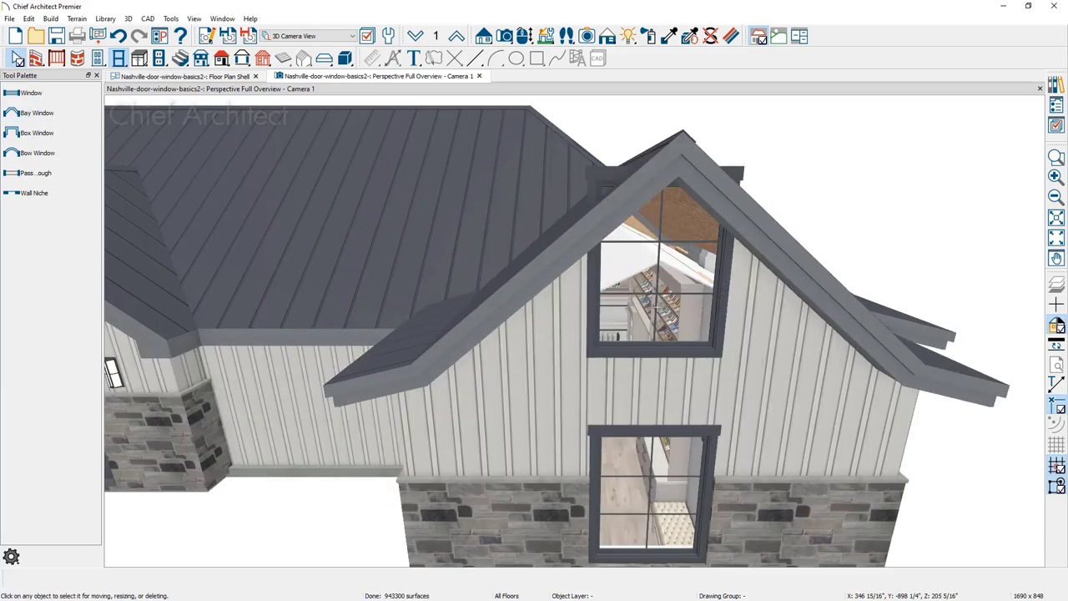
Open the new gable window's specification and set its width and height to 48" each
{"action": "left_click", "coordinate": [658, 311]}
{"action": "double_click", "coordinate": [658, 307]}
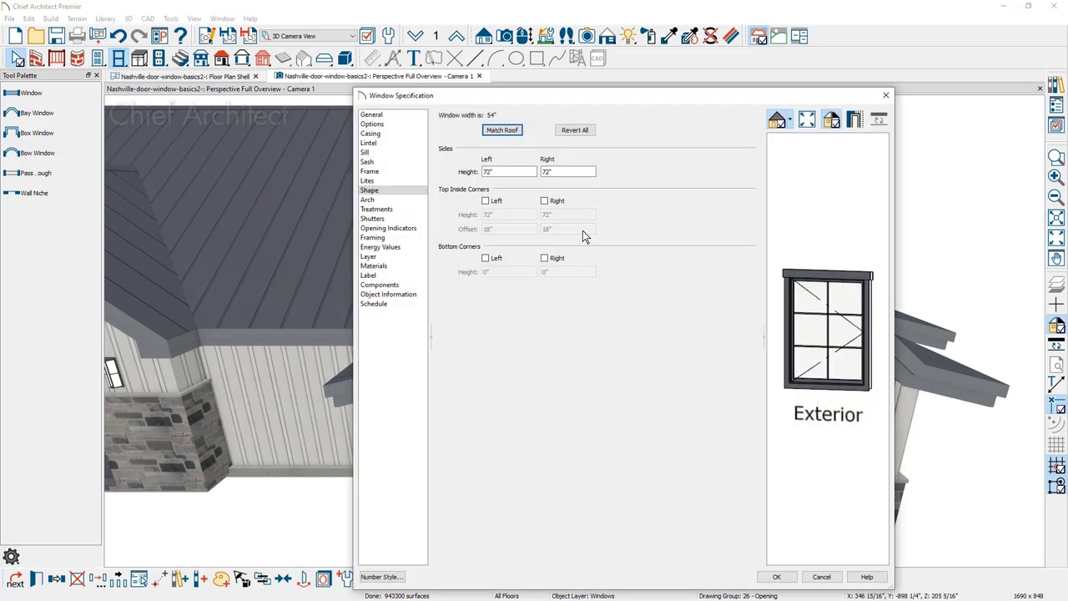
{"action": "left_click", "coordinate": [372, 115]}
{"action": "type", "text": "48"}
{"action": "key", "text": "Tab"}
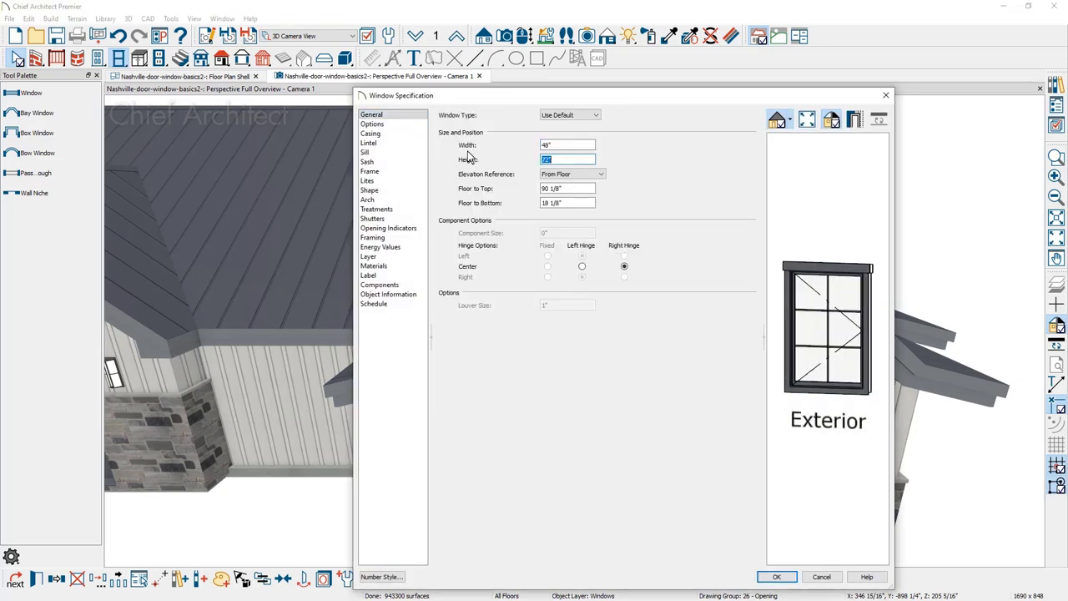
{"action": "type", "text": "48"}
{"action": "key", "text": "Tab"}
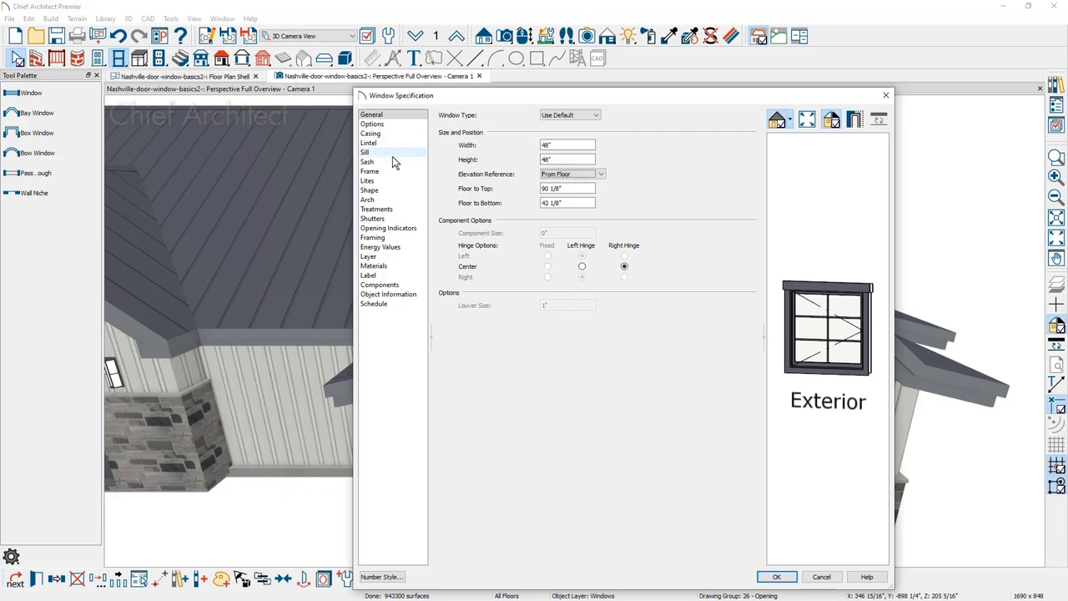
Set the 48" window's lites to 1 across and 1 vertical
{"action": "left_click", "coordinate": [375, 182]}
{"action": "key", "text": "Tab"}
{"action": "type", "text": "1"}
{"action": "key", "text": "Tab"}
{"action": "type", "text": "1"}
{"action": "key", "text": "Tab"}
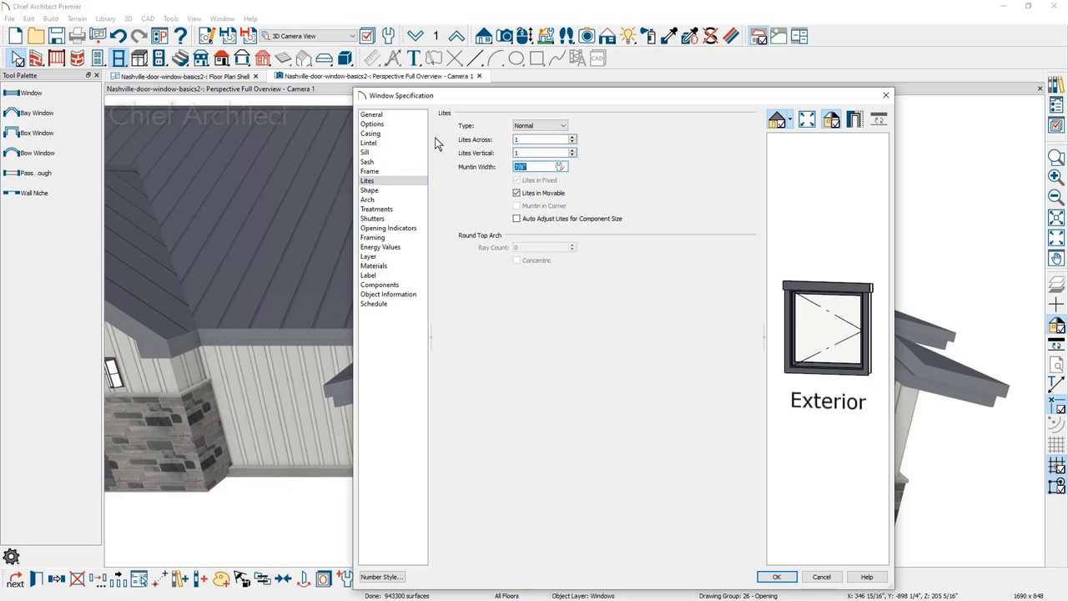
Change the 48" window's type to Fixed Glass and turn off its interior and exterior lintels
{"action": "left_click", "coordinate": [371, 115]}
{"action": "left_click", "coordinate": [556, 115]}
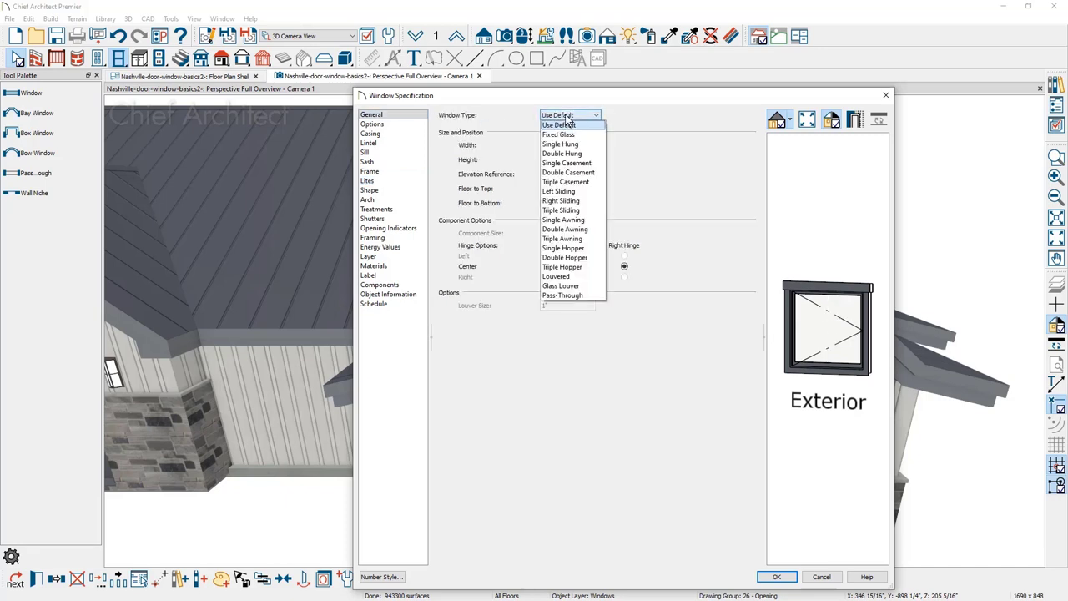
{"action": "left_click", "coordinate": [568, 136]}
{"action": "left_click", "coordinate": [369, 181]}
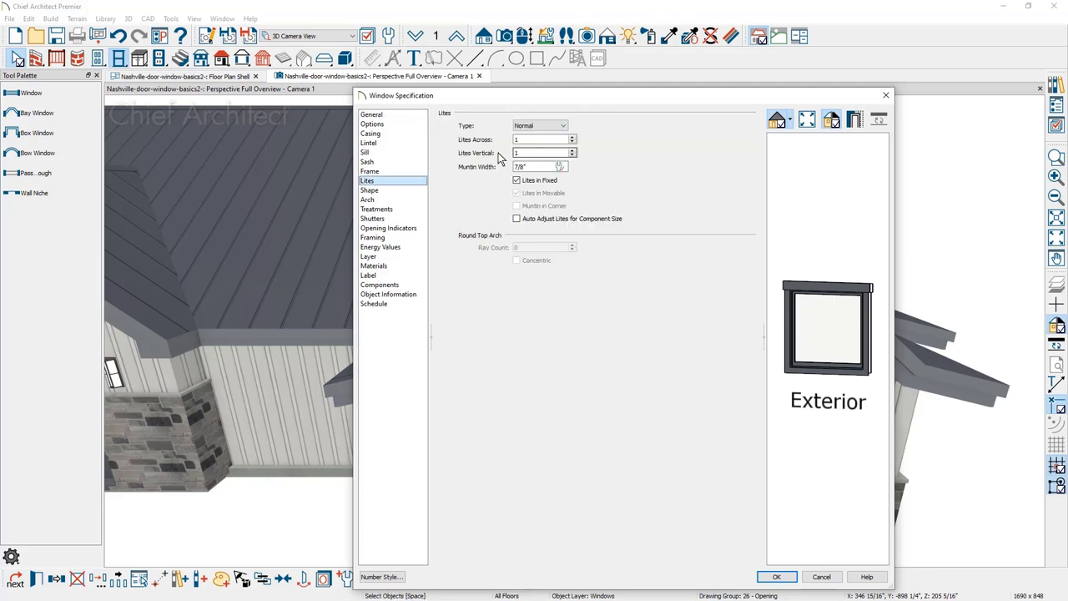
{"action": "left_click", "coordinate": [369, 143]}
{"action": "left_click", "coordinate": [464, 115]}
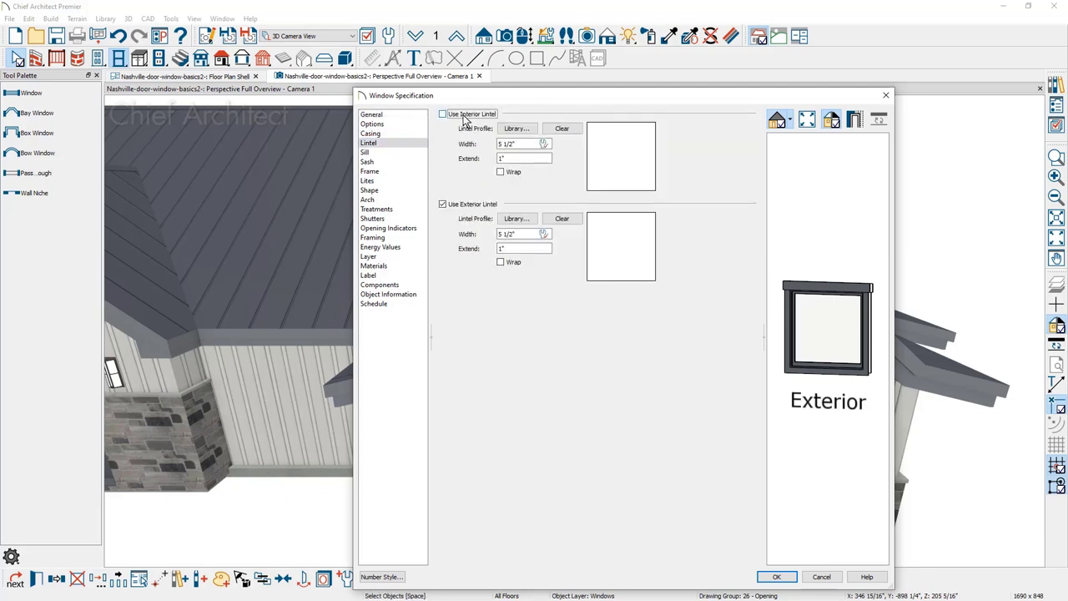
{"action": "left_click", "coordinate": [462, 204]}
Make the 48" gable window circular by giving it a Round Top full arch reflected vertically, and apply the specification
{"action": "left_click", "coordinate": [367, 153]}
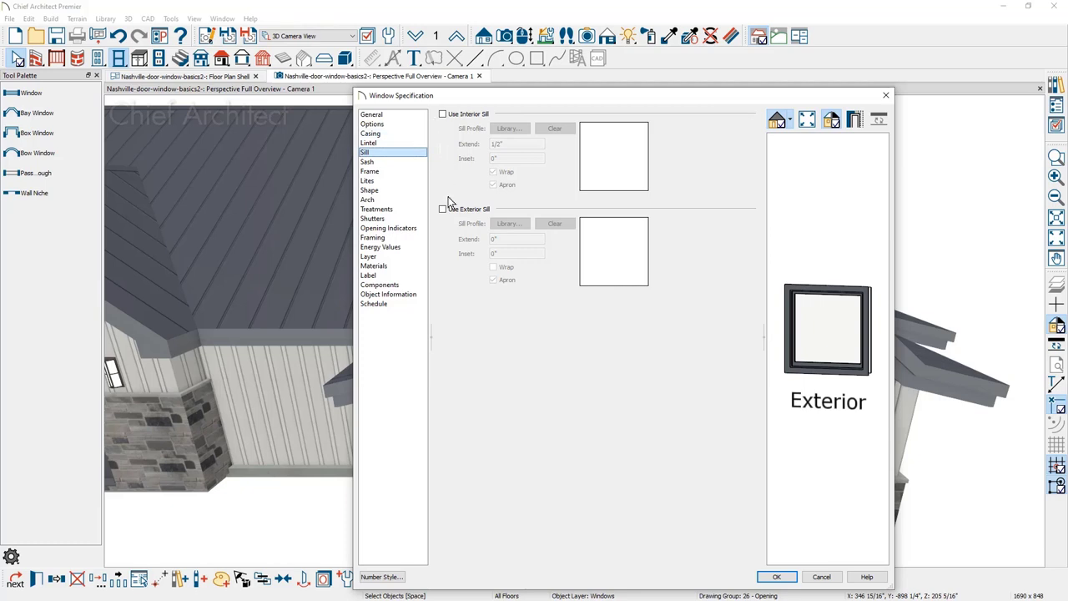
{"action": "left_click", "coordinate": [390, 200]}
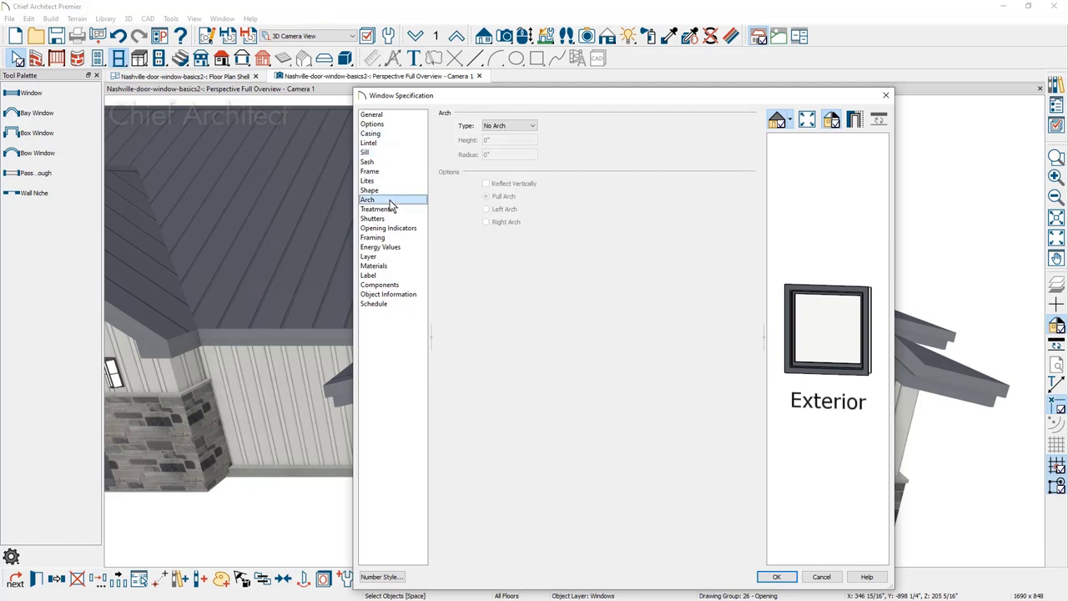
{"action": "left_click", "coordinate": [506, 125]}
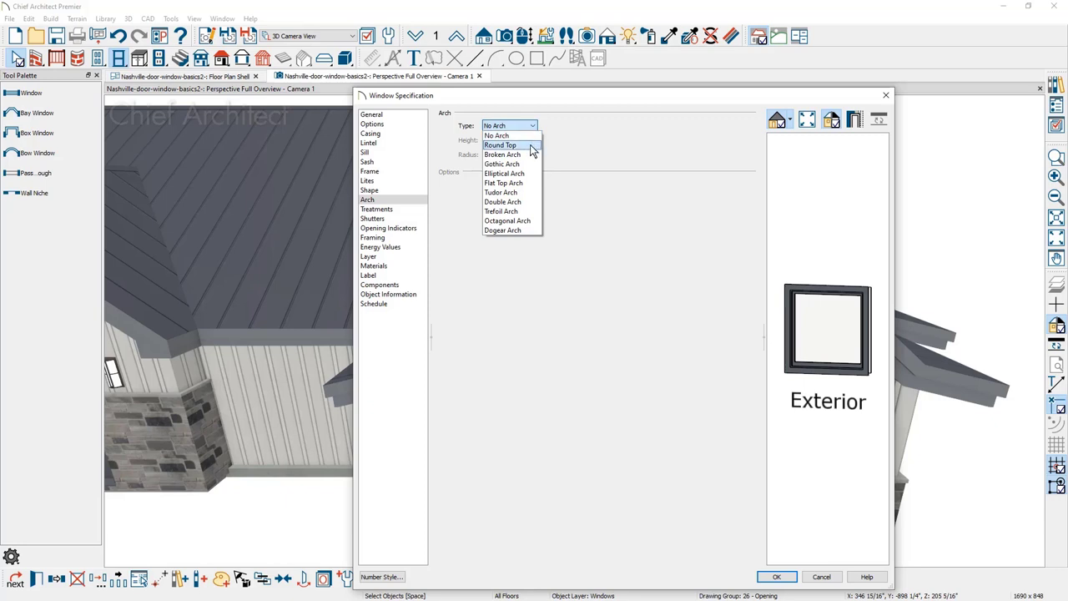
{"action": "left_click", "coordinate": [532, 147]}
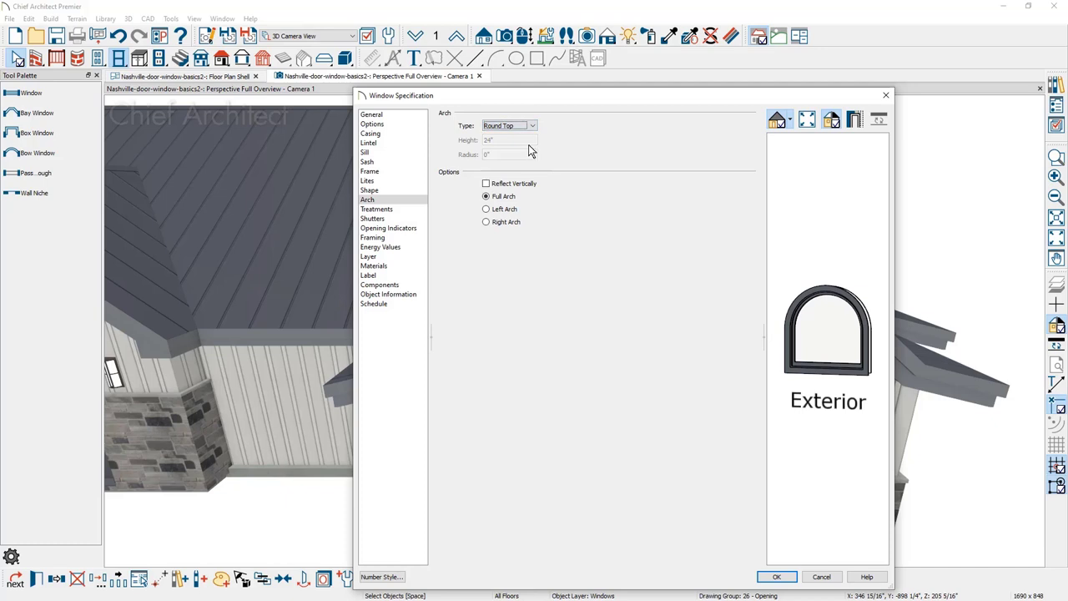
{"action": "left_click", "coordinate": [484, 184]}
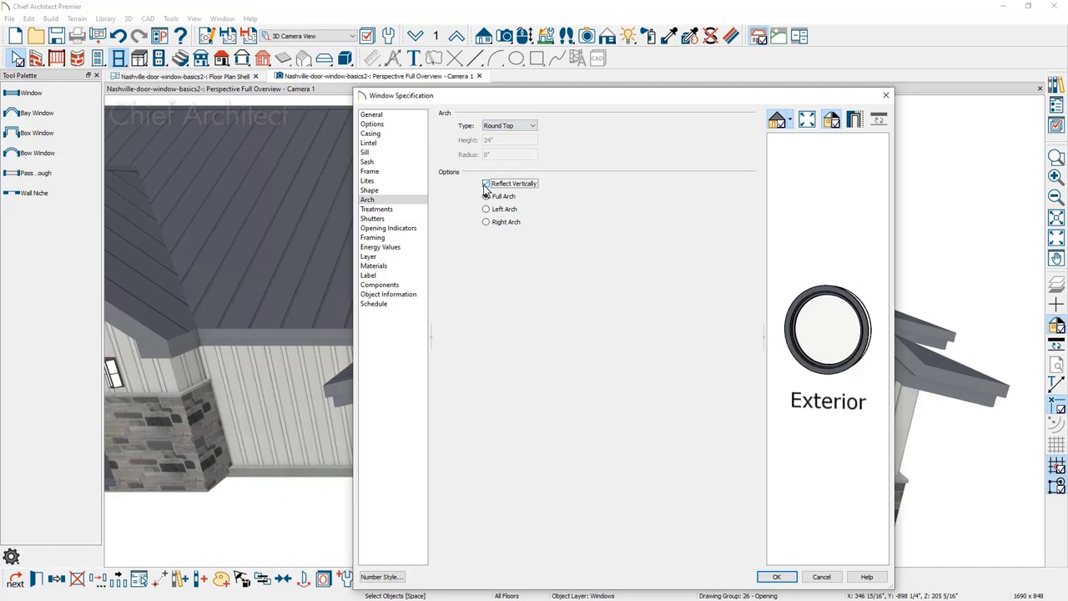
{"action": "left_click", "coordinate": [776, 576]}
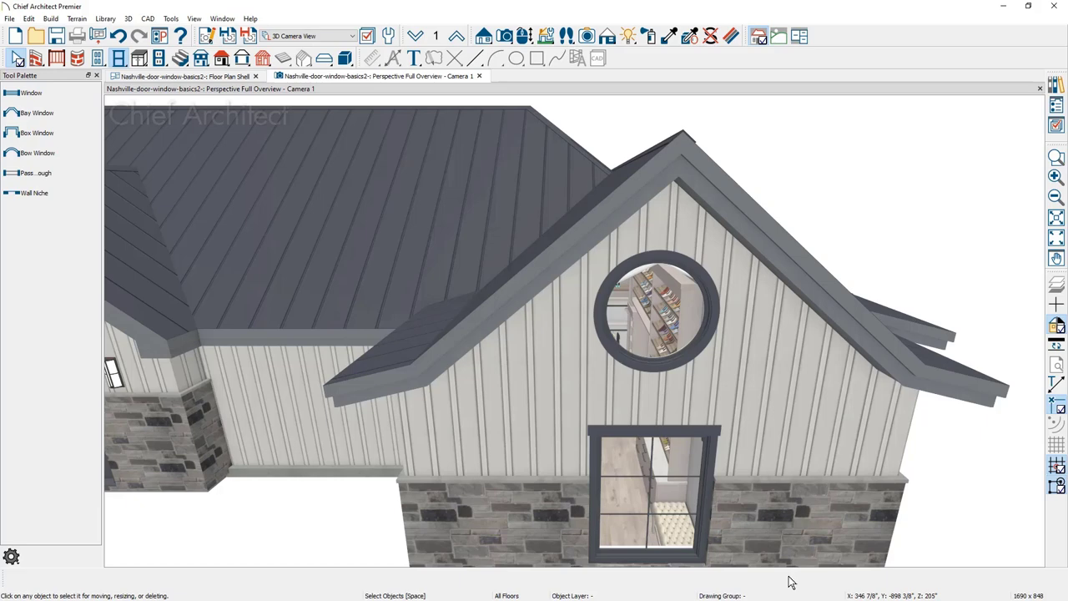
Open the front double door's specification and examine its schedule category options and object information fields, then close it without applying
{"action": "scroll", "coordinate": [673, 361], "scroll_direction": "down", "scroll_amount": 3}
{"action": "middle_click_drag", "start_coordinate": [673, 361], "coordinate": [574, 385]}
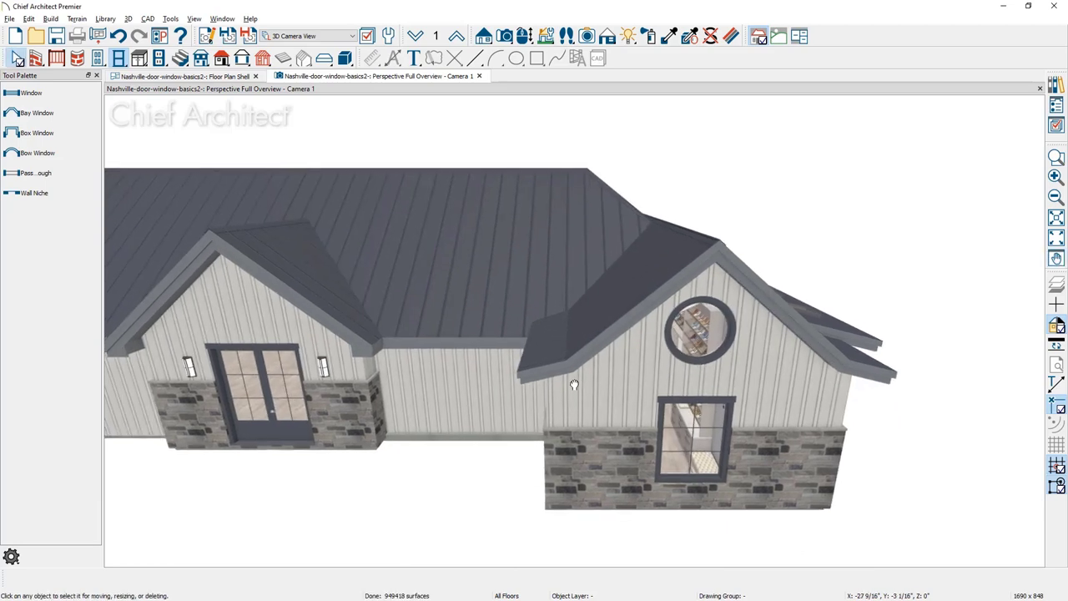
{"action": "left_click", "coordinate": [281, 423]}
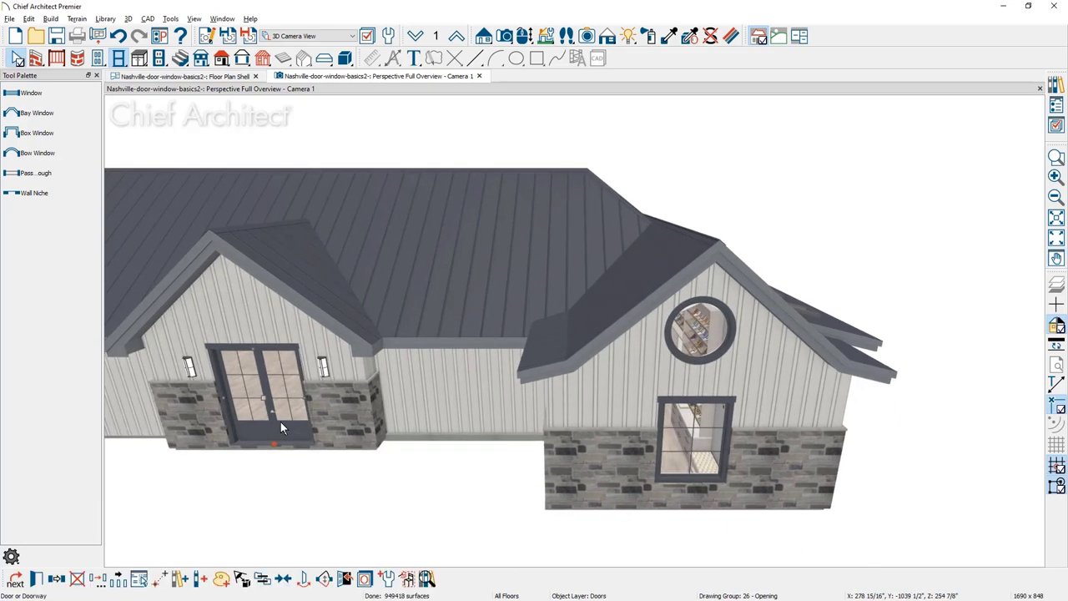
{"action": "double_click", "coordinate": [280, 427]}
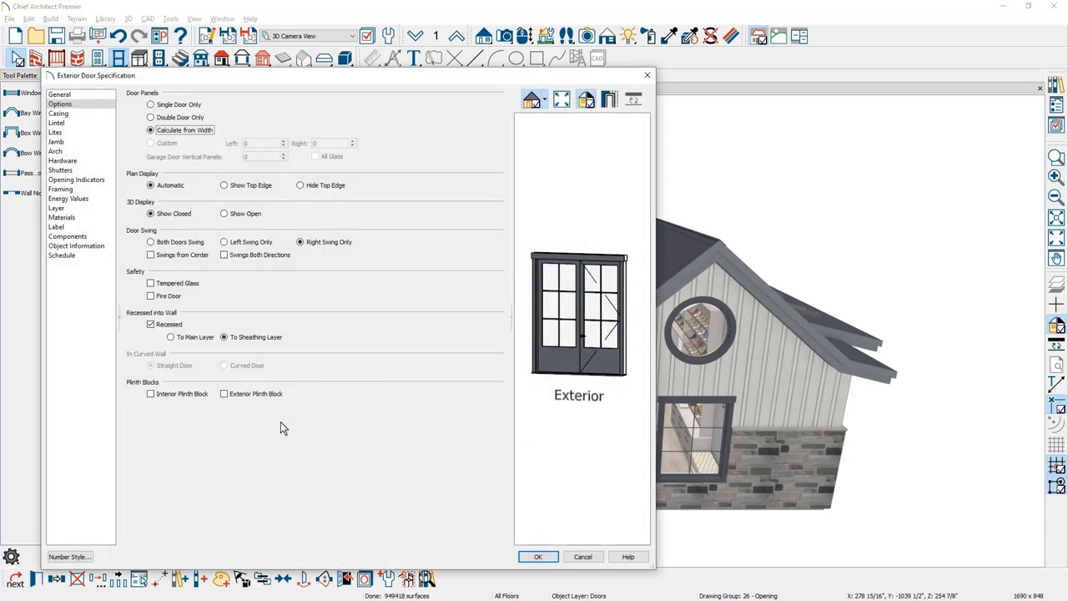
{"action": "left_click", "coordinate": [81, 263]}
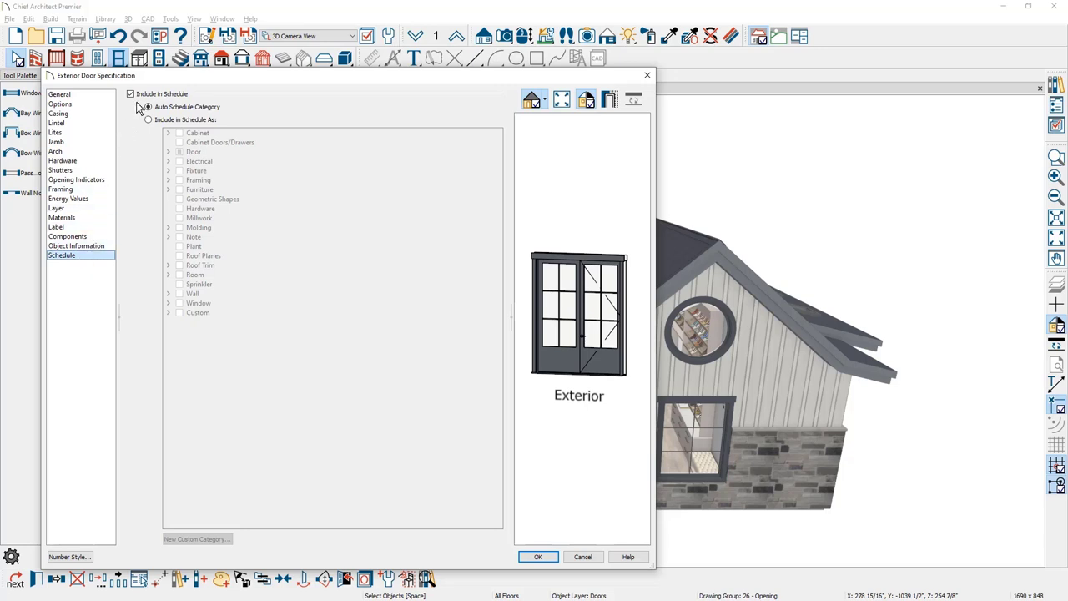
{"action": "left_click", "coordinate": [148, 121]}
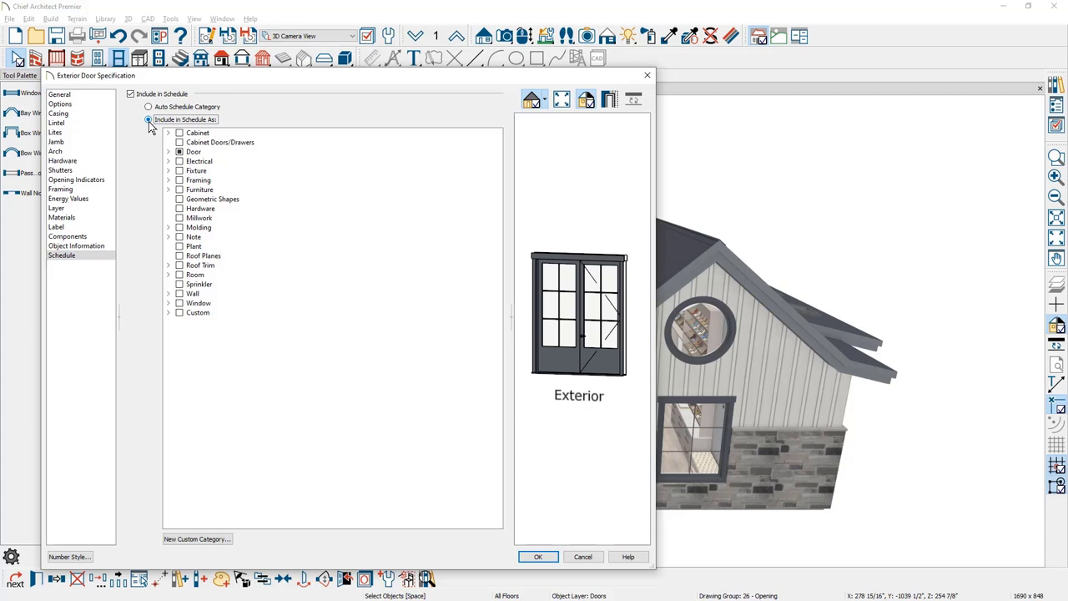
{"action": "left_click", "coordinate": [83, 246]}
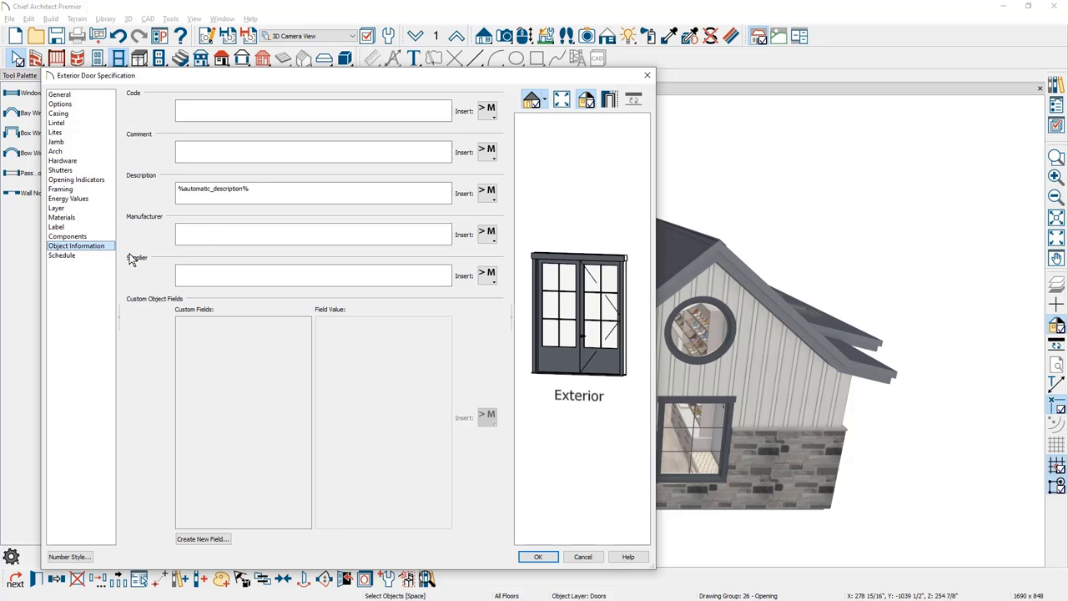
{"action": "left_click", "coordinate": [646, 76]}
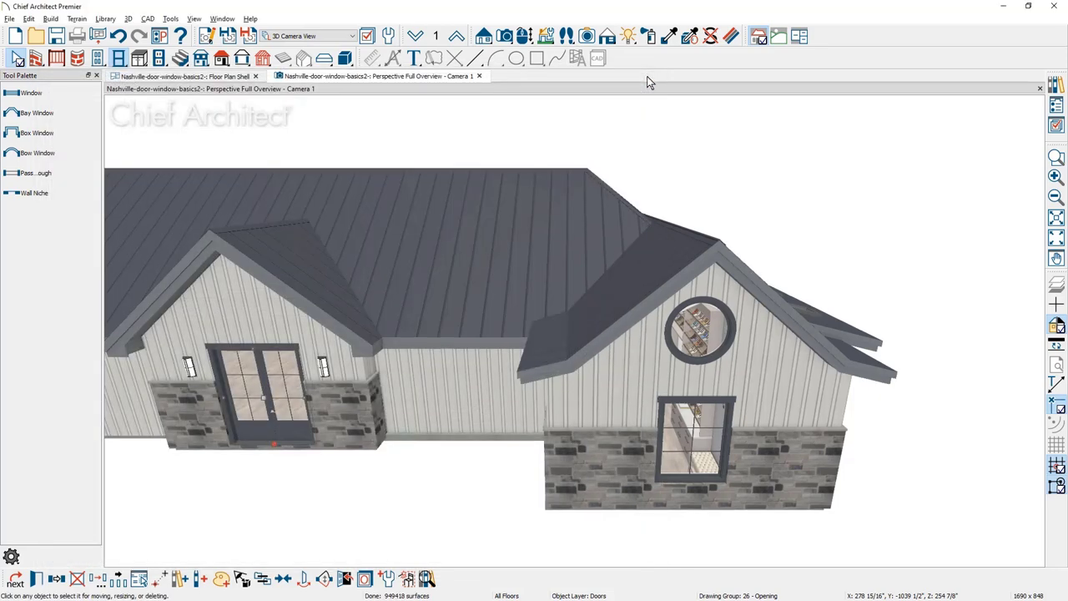
Open the plan's Door Schedule and Window Schedule CAD details to review them
{"action": "left_click", "coordinate": [1056, 107]}
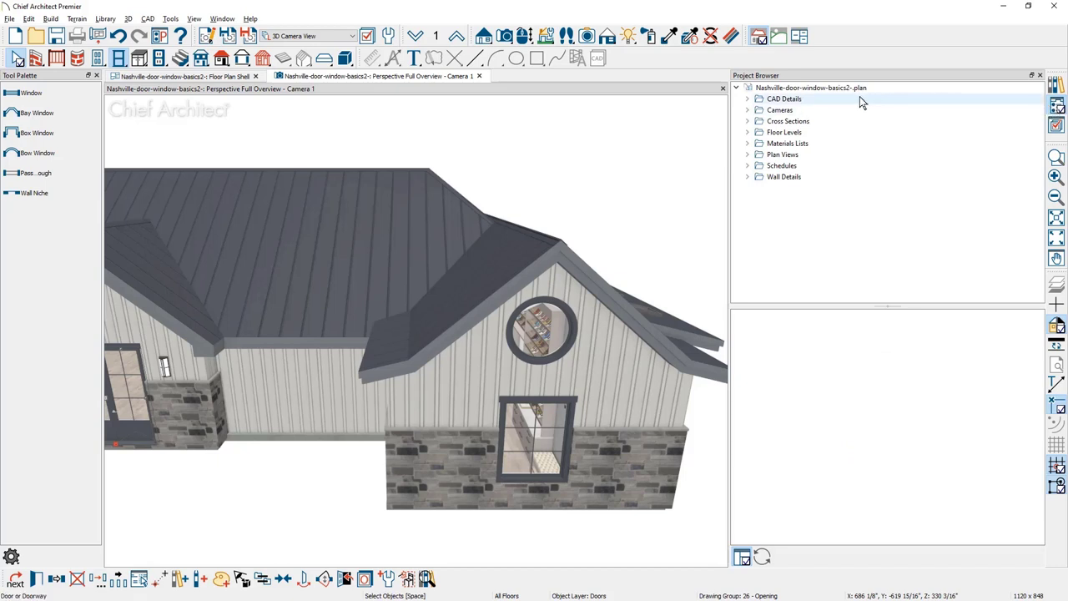
{"action": "left_click", "coordinate": [748, 99]}
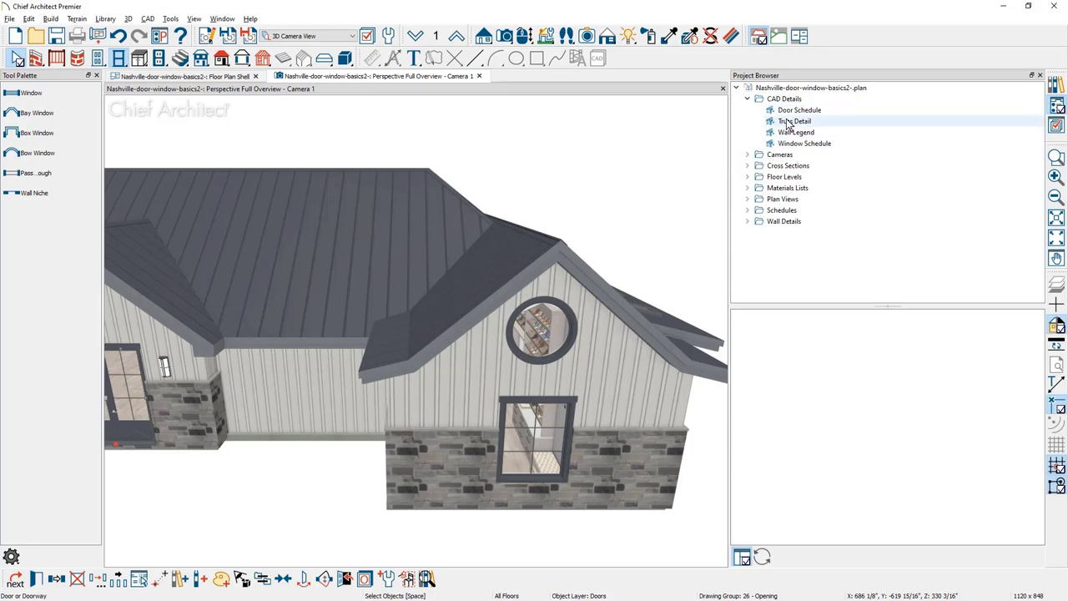
{"action": "double_click", "coordinate": [816, 114]}
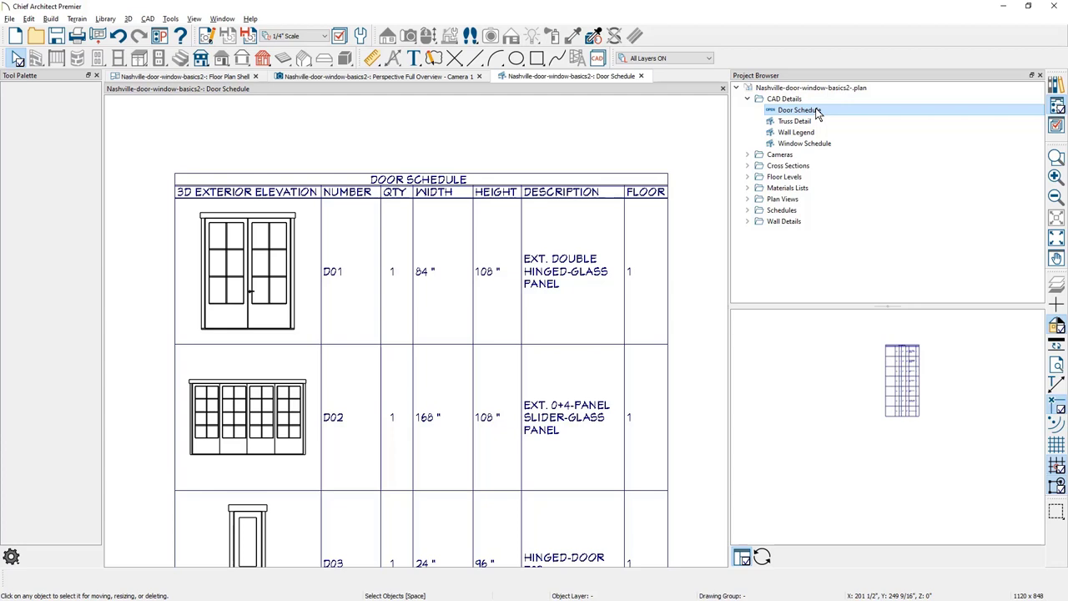
{"action": "double_click", "coordinate": [804, 144]}
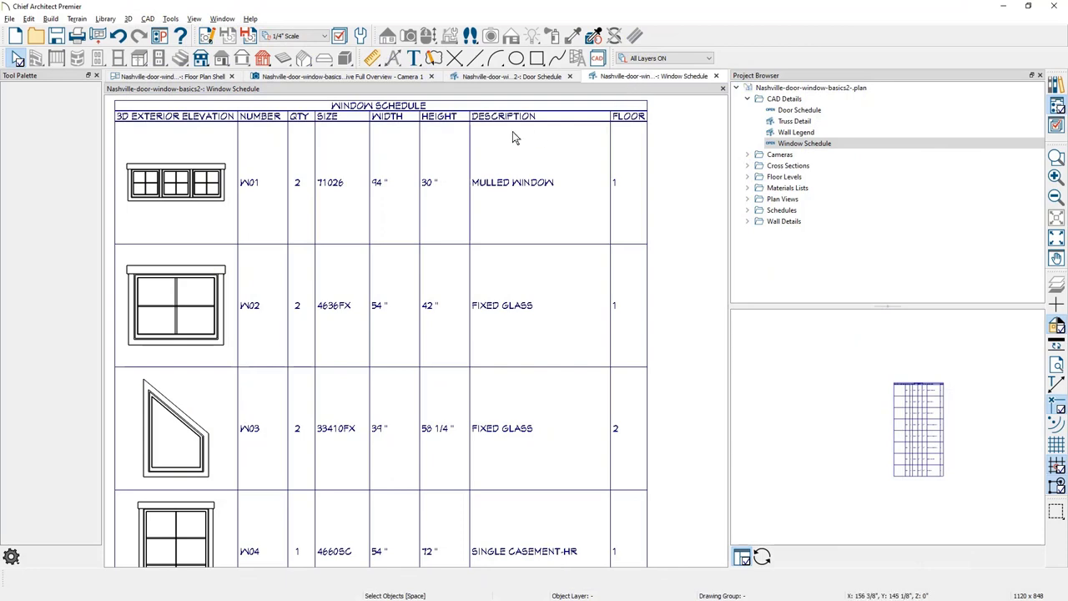
Return to the floor plan and create a Cross Section/Elevation view looking at the front of the house
{"action": "left_click", "coordinate": [200, 80]}
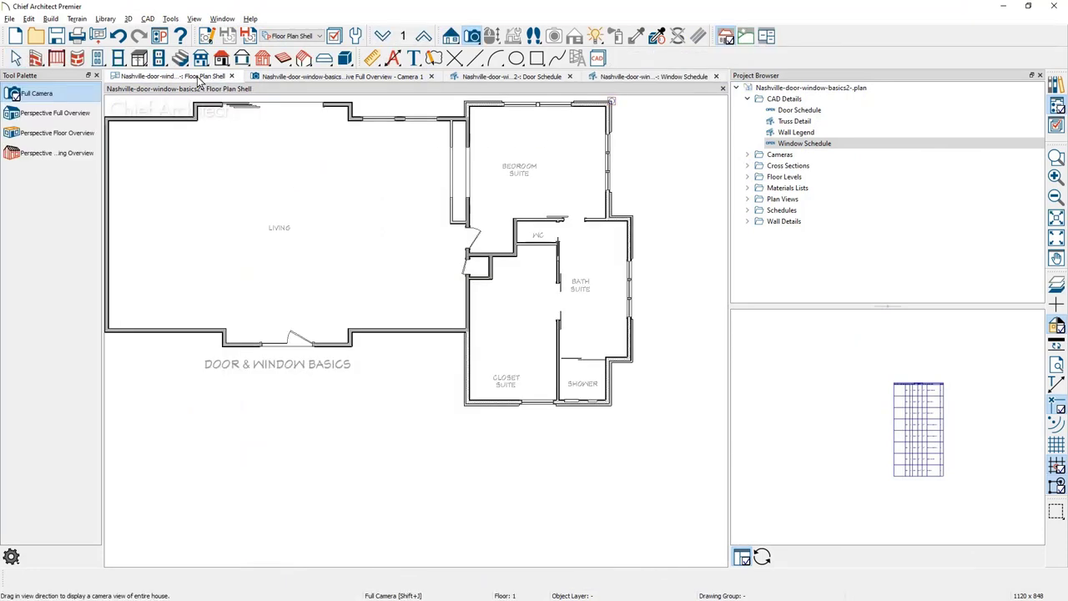
{"action": "left_click", "coordinate": [451, 40]}
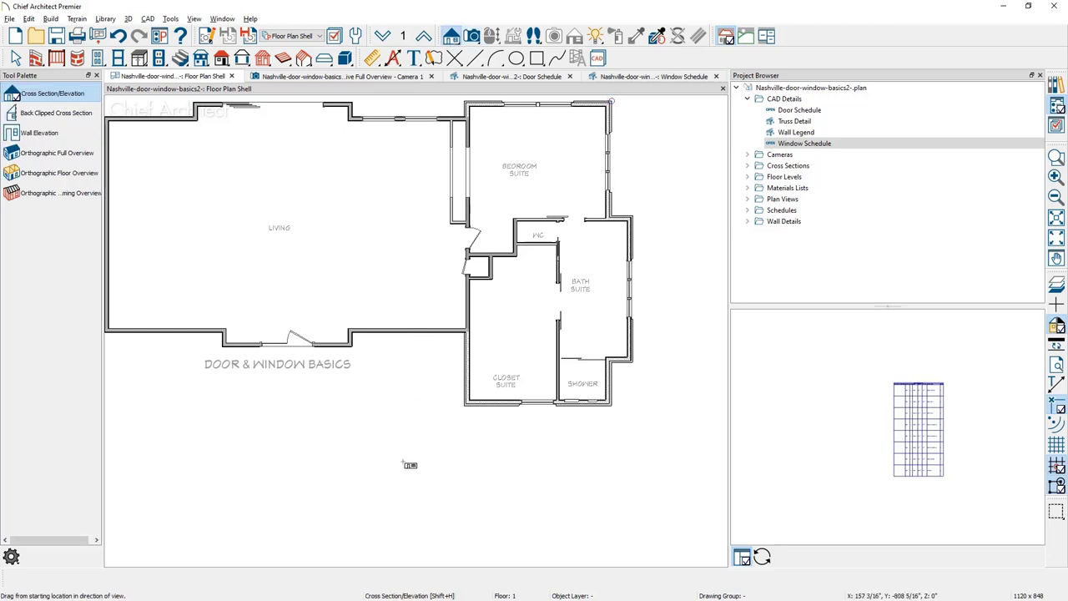
{"action": "left_click_drag", "start_coordinate": [400, 465], "coordinate": [401, 278]}
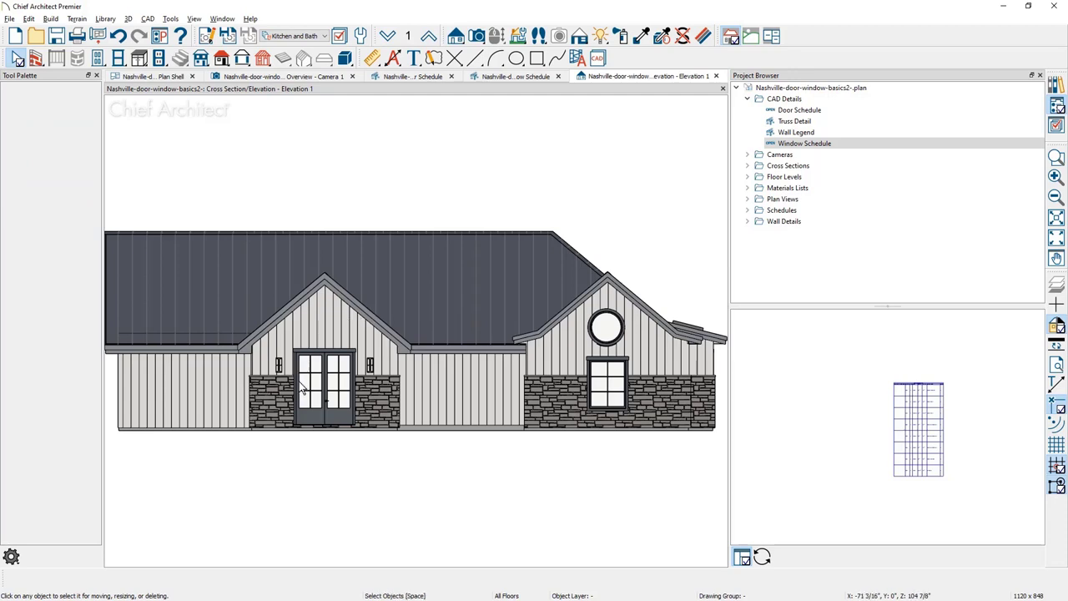
Turn on display of the Opening Indicators layer in the Section View layer set, using the gable's lower window to find it
{"action": "left_click", "coordinate": [610, 399]}
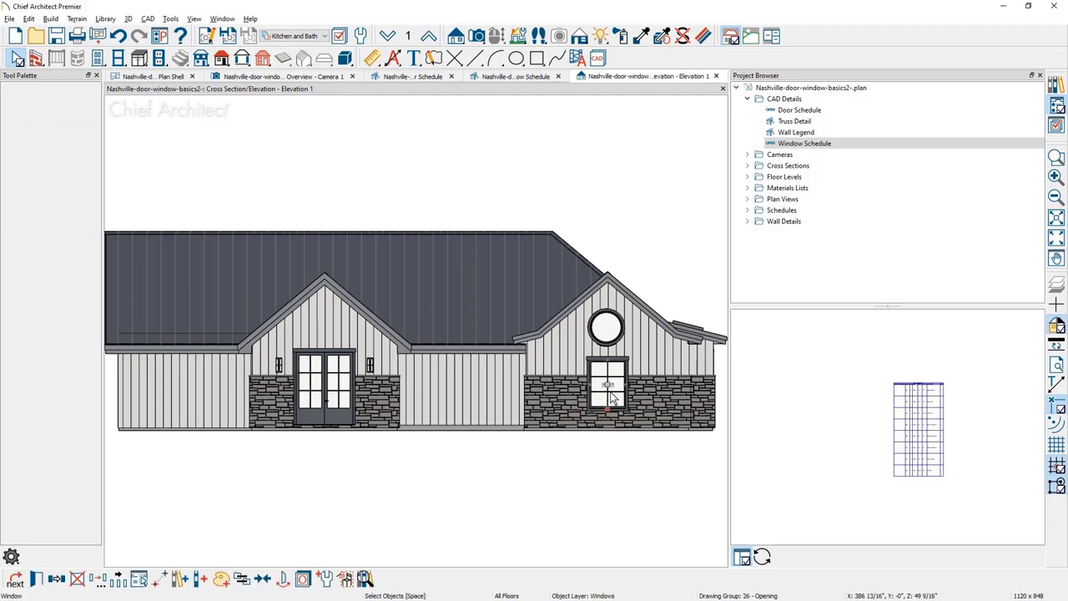
{"action": "left_click", "coordinate": [1057, 126]}
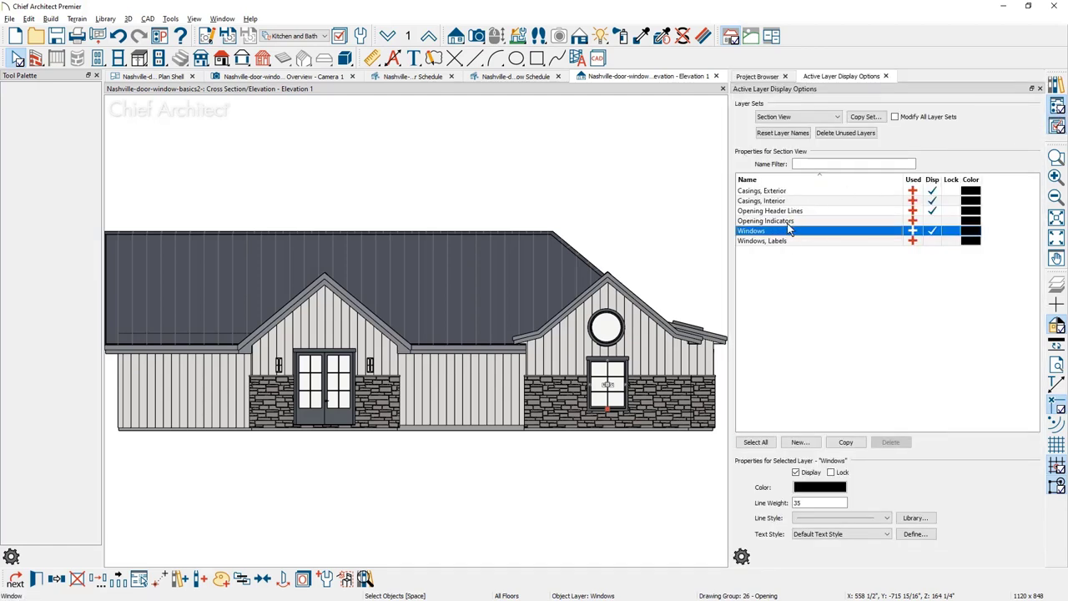
{"action": "left_click", "coordinate": [931, 222]}
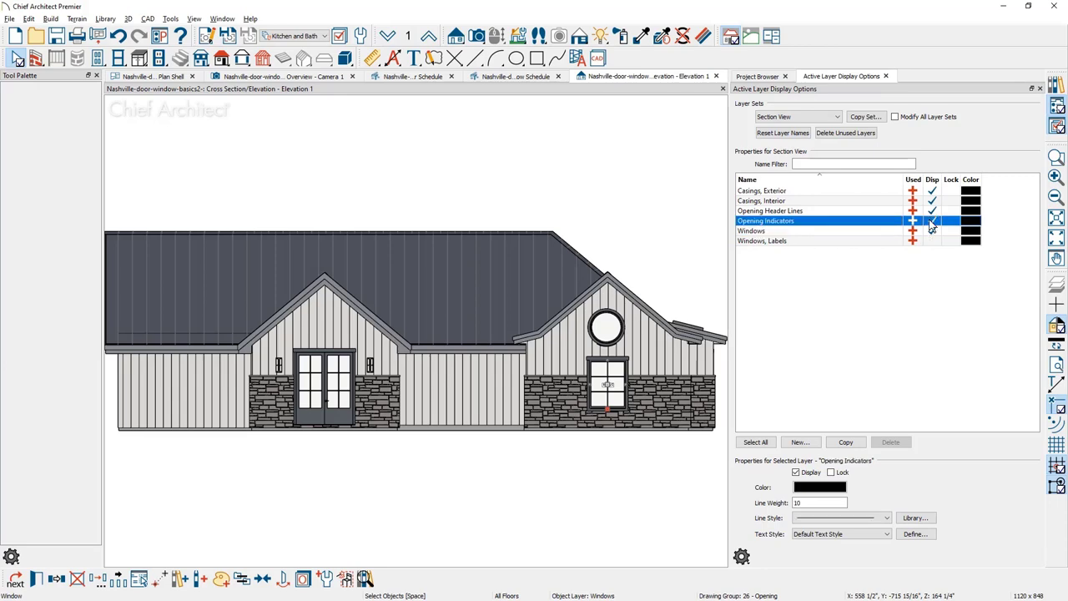
{"action": "left_click", "coordinate": [579, 472]}
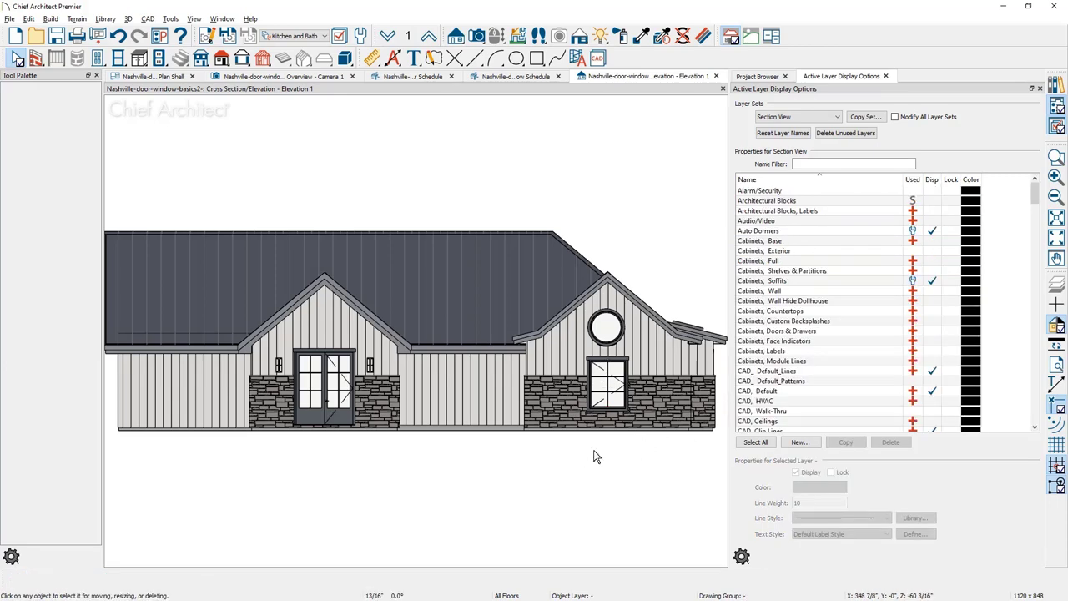
Place a standard window in the siding wall between the entry and the stone-based gable
{"action": "scroll", "coordinate": [604, 415], "scroll_direction": "up", "scroll_amount": 2}
{"action": "scroll", "coordinate": [603, 410], "scroll_direction": "up", "scroll_amount": 2}
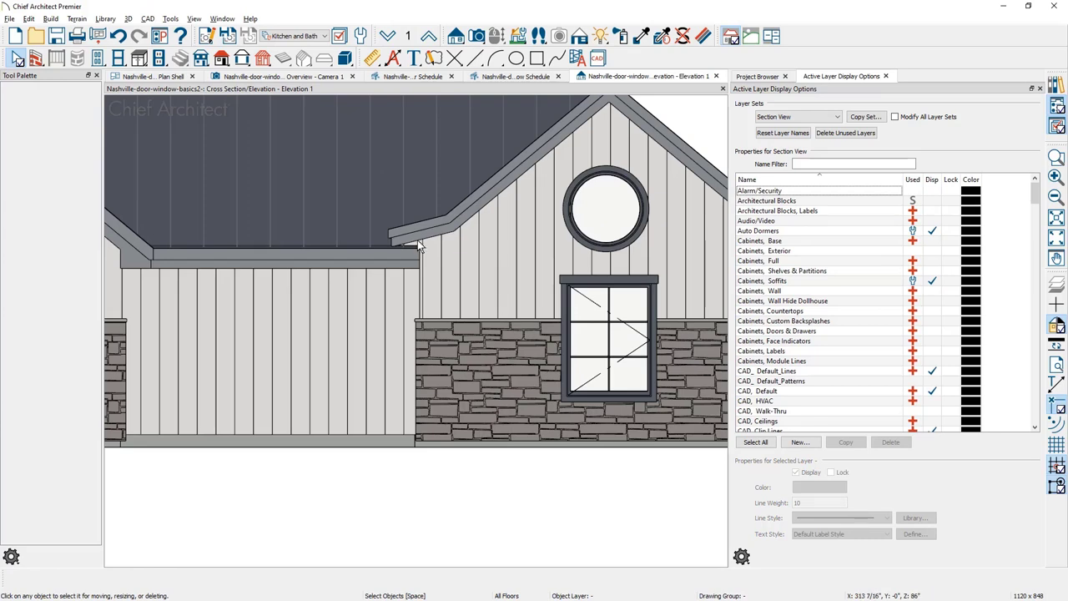
{"action": "left_click", "coordinate": [119, 58]}
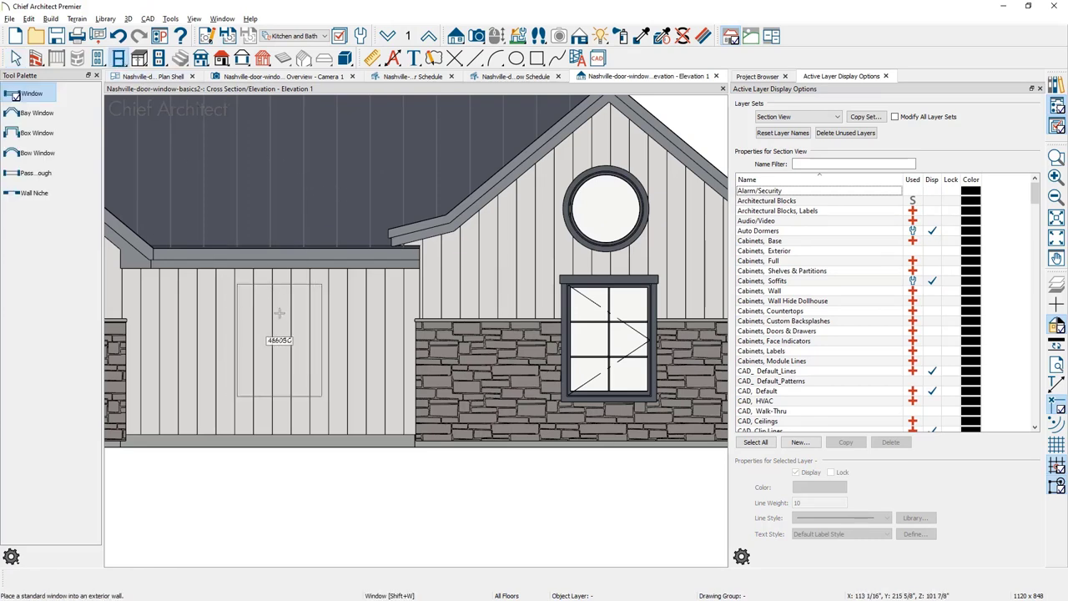
{"action": "left_click", "coordinate": [278, 312]}
{"action": "scroll", "coordinate": [279, 313], "scroll_direction": "up", "scroll_amount": 1}
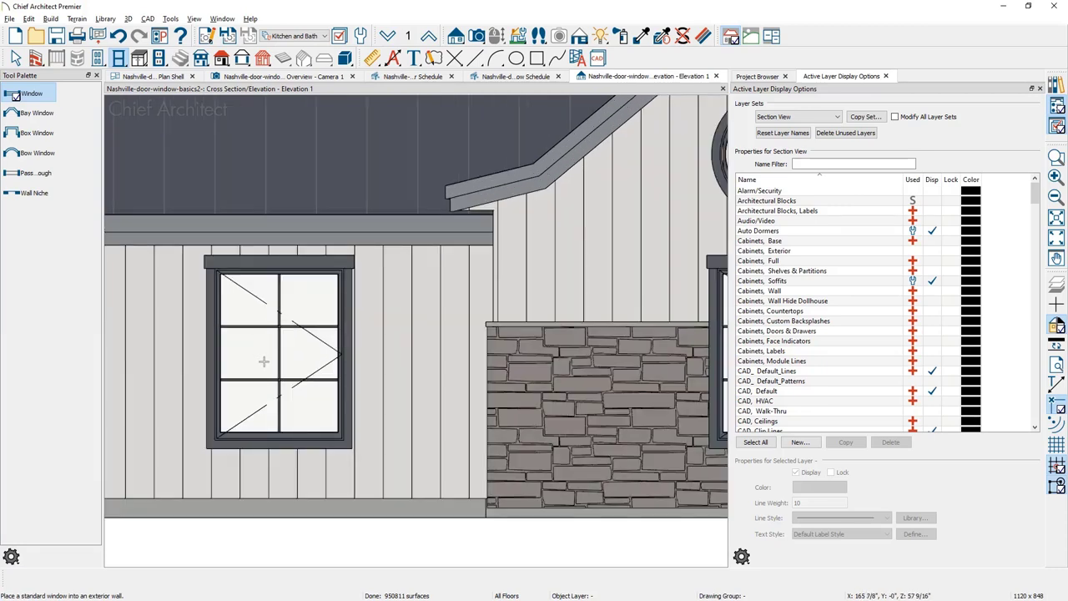
{"action": "key", "text": "space"}
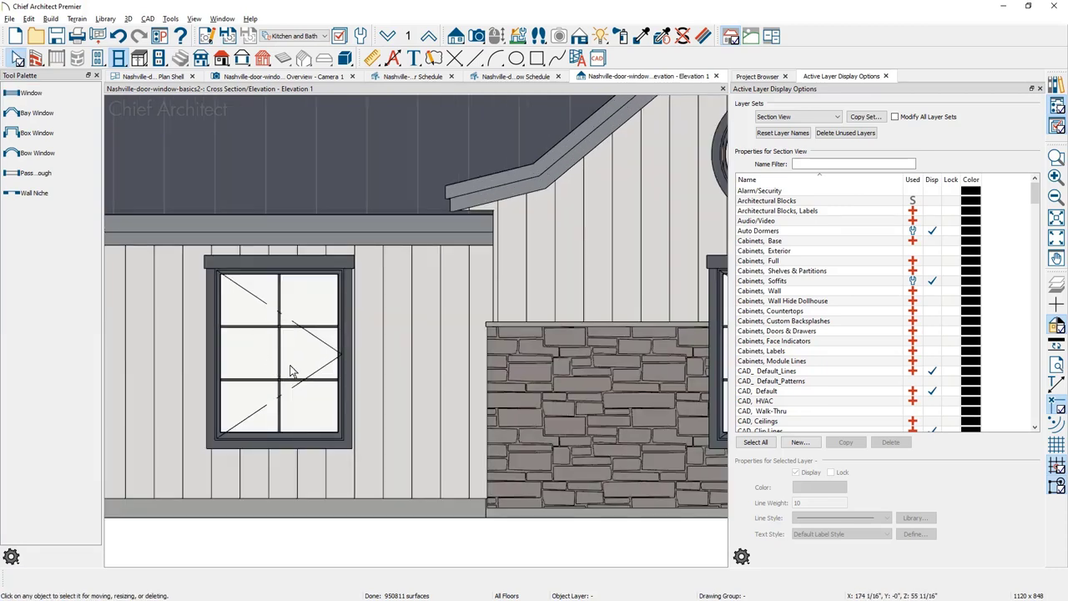
Open the new siding-wall window's specification and examine its opening indicator visibility options, leaving Use Default selected
{"action": "double_click", "coordinate": [298, 371]}
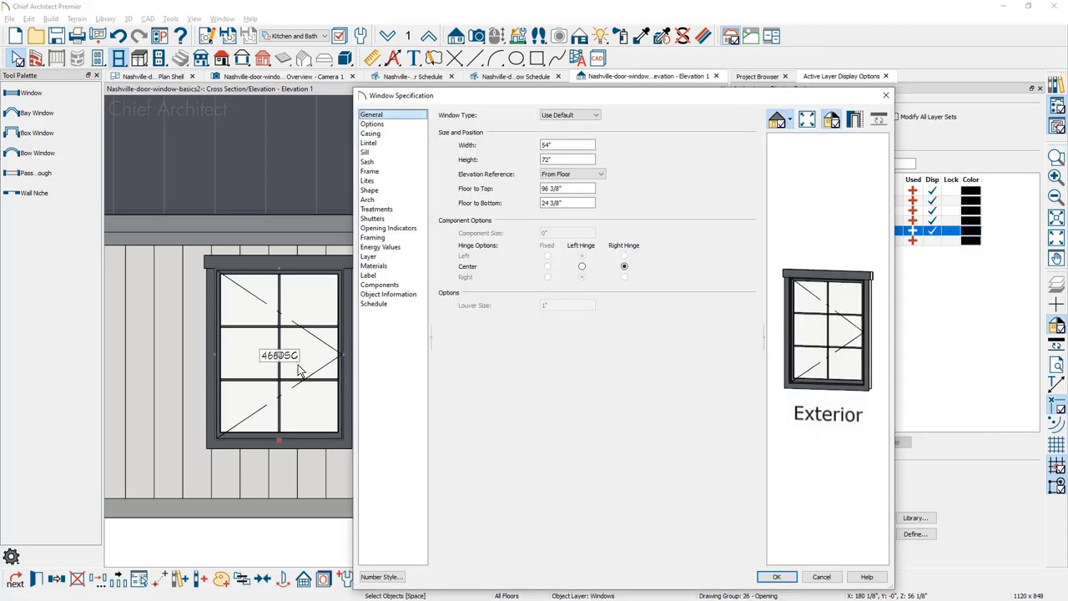
{"action": "left_click", "coordinate": [389, 229]}
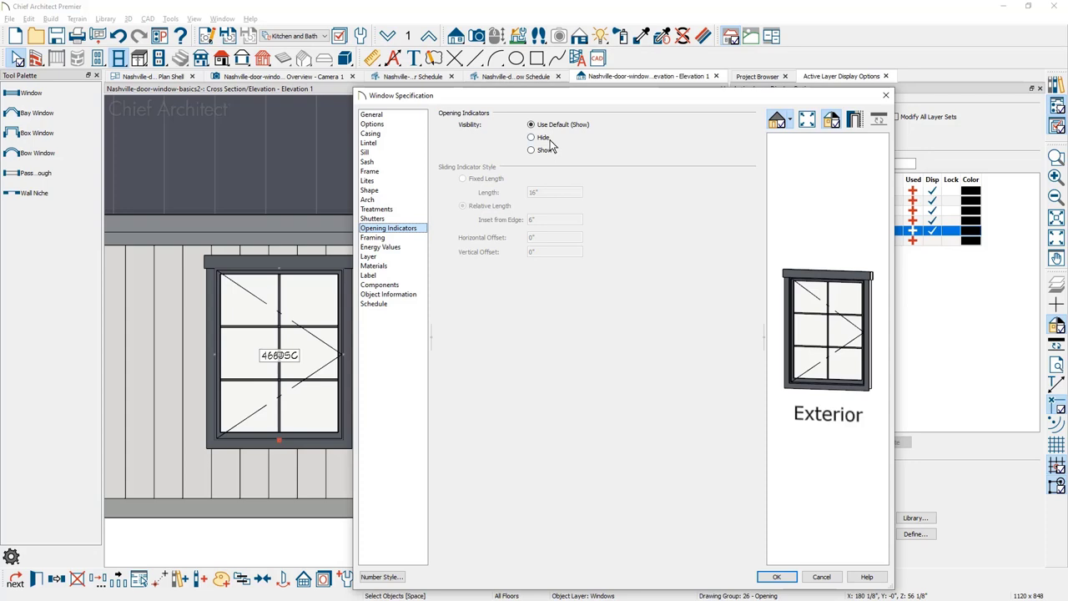
{"action": "left_click", "coordinate": [778, 577]}
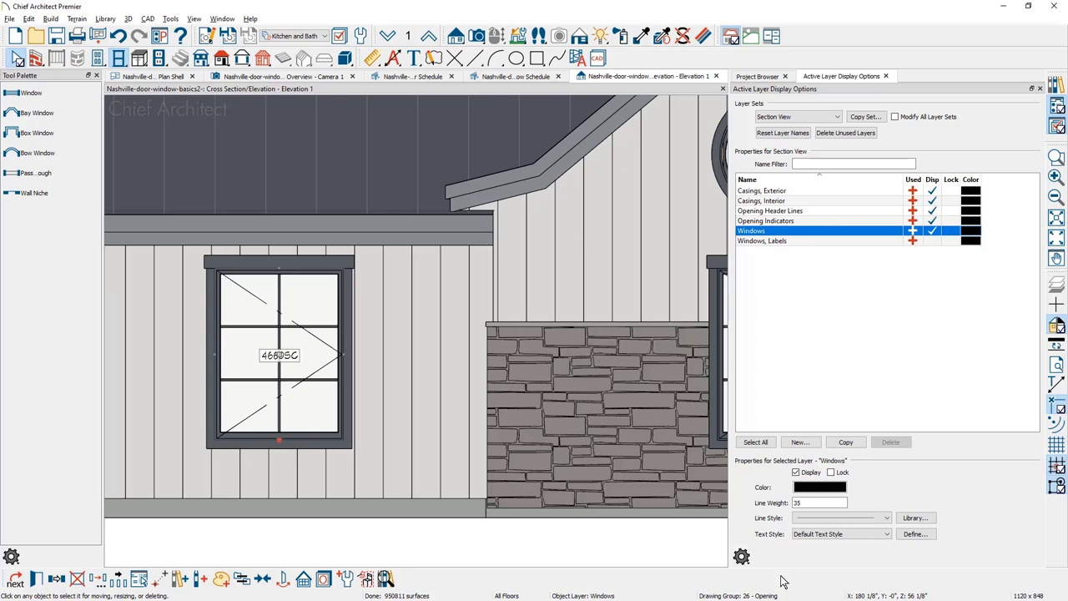
Switch to the Window Schedule, look over the available schedule tools, and select the schedule table at the W02 row
{"action": "left_click", "coordinate": [534, 77]}
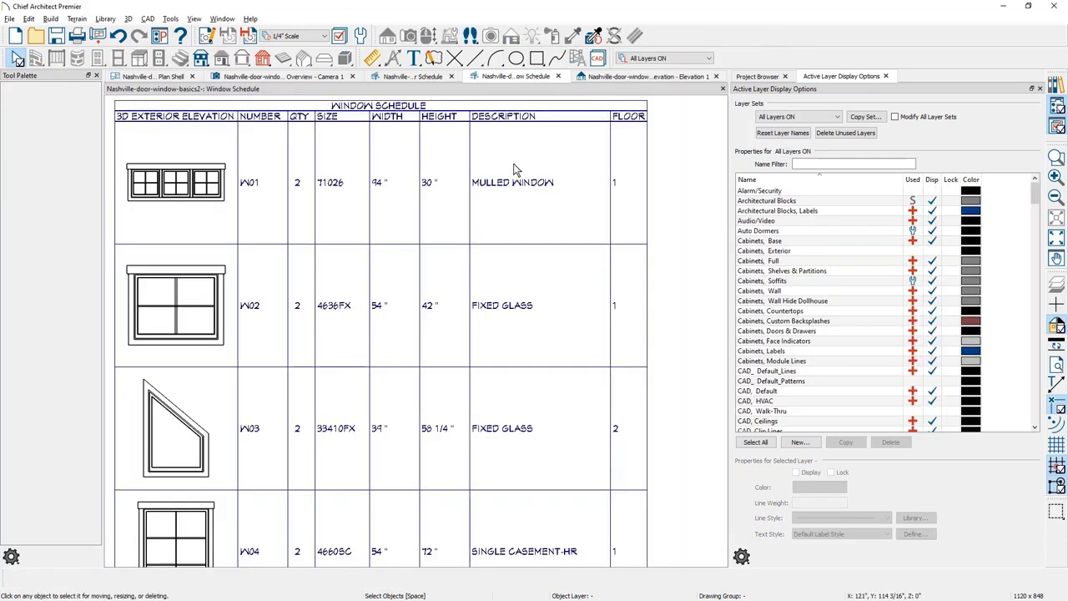
{"action": "left_click", "coordinate": [169, 20]}
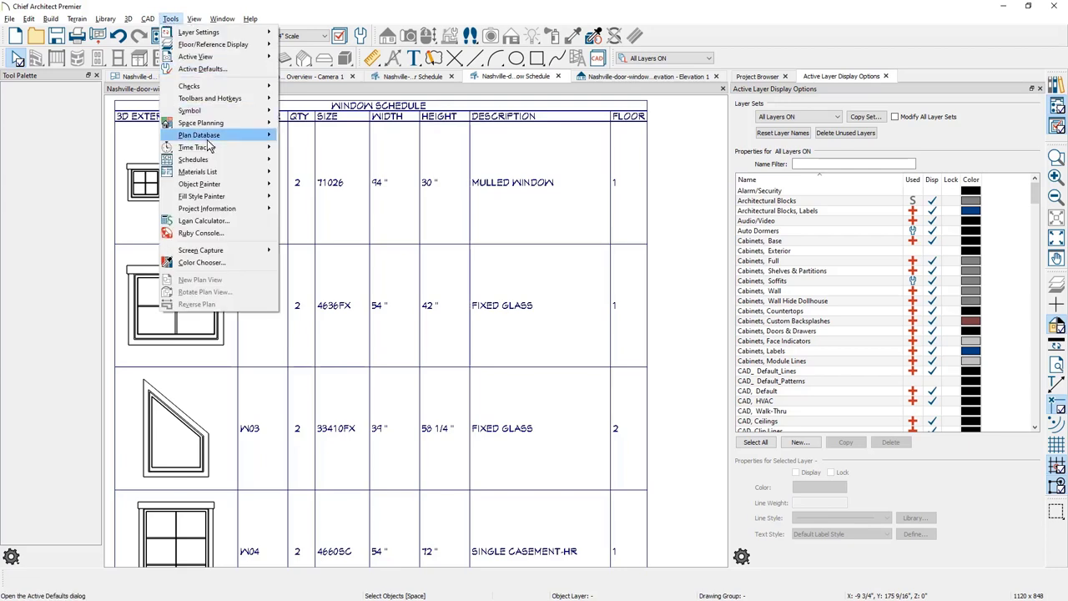
{"action": "mouse_move", "coordinate": [222, 160]}
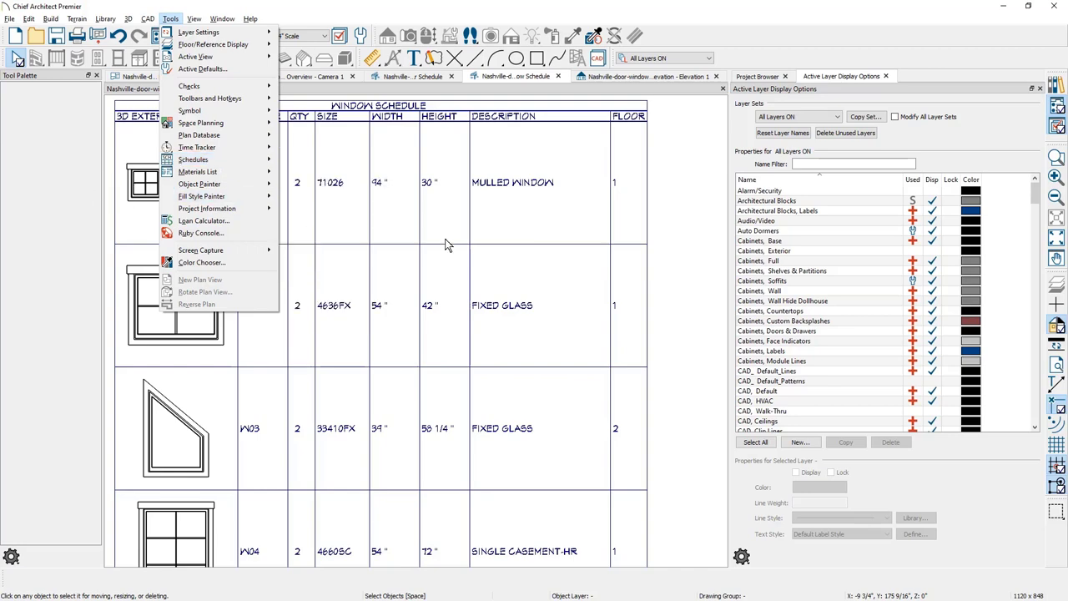
{"action": "left_click", "coordinate": [517, 305]}
{"action": "left_click", "coordinate": [517, 306]}
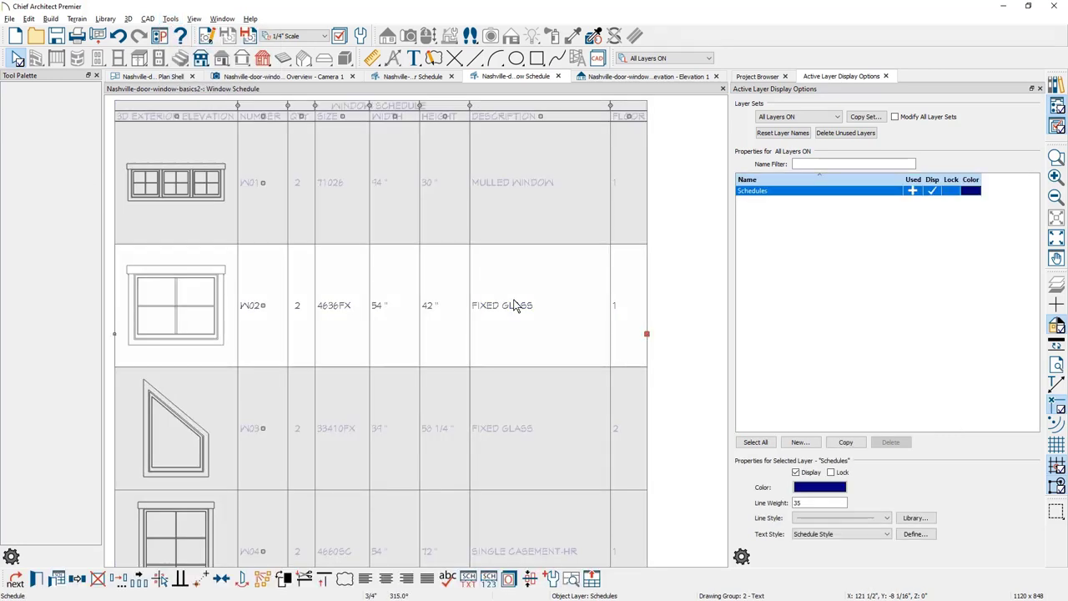
Enable callouts for the Window Schedule's labels, using the circle shape with the size calculated from the text
{"action": "double_click", "coordinate": [518, 305]}
{"action": "left_click", "coordinate": [172, 197]}
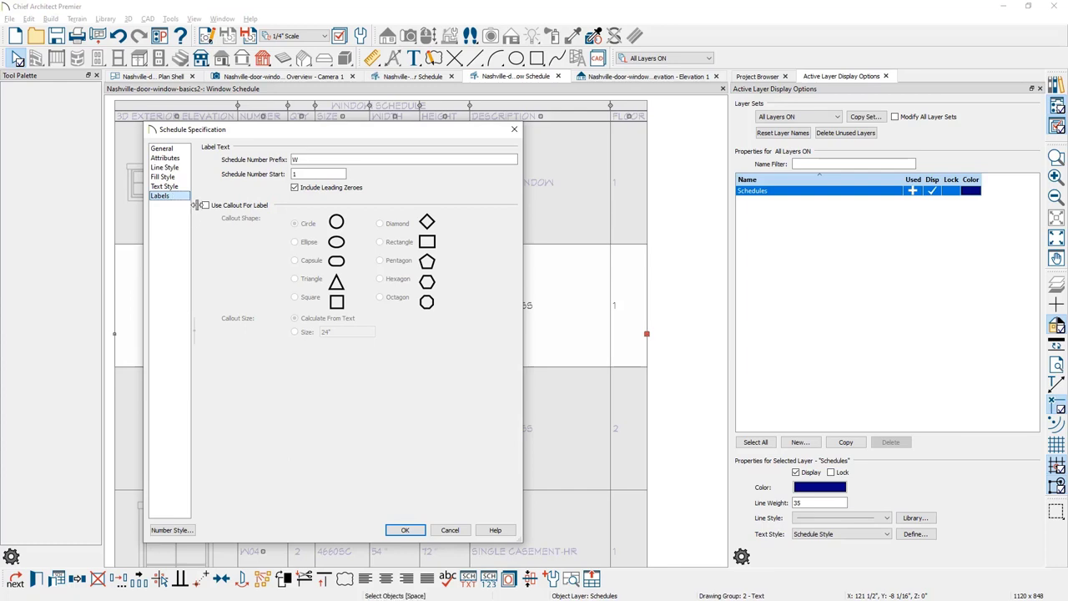
{"action": "left_click", "coordinate": [205, 206]}
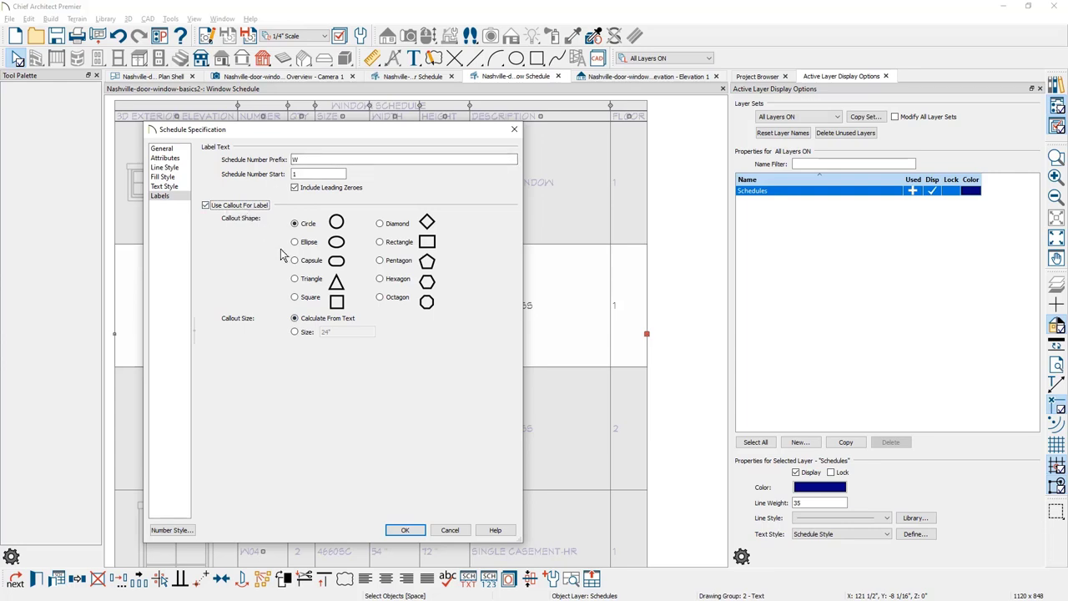
{"action": "left_click", "coordinate": [405, 529]}
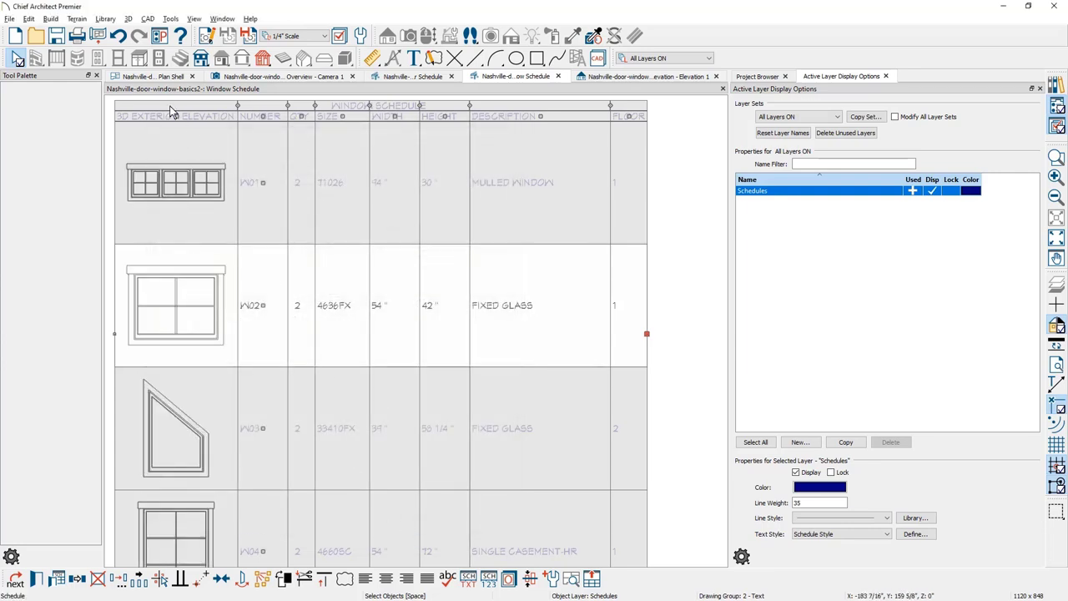
Turn on display of the Doors, Labels layer in the Floor Plan Shell layer set, using the entry double door to find it
{"action": "left_click", "coordinate": [163, 76]}
{"action": "scroll", "coordinate": [305, 385], "scroll_direction": "up", "scroll_amount": 5}
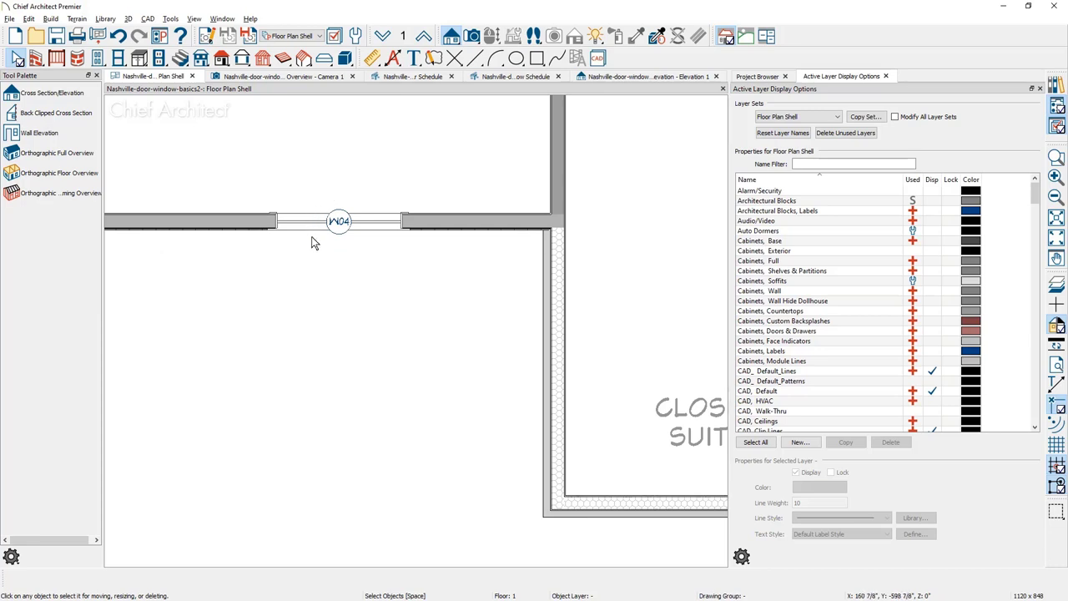
{"action": "middle_click_drag", "start_coordinate": [166, 323], "coordinate": [695, 328]}
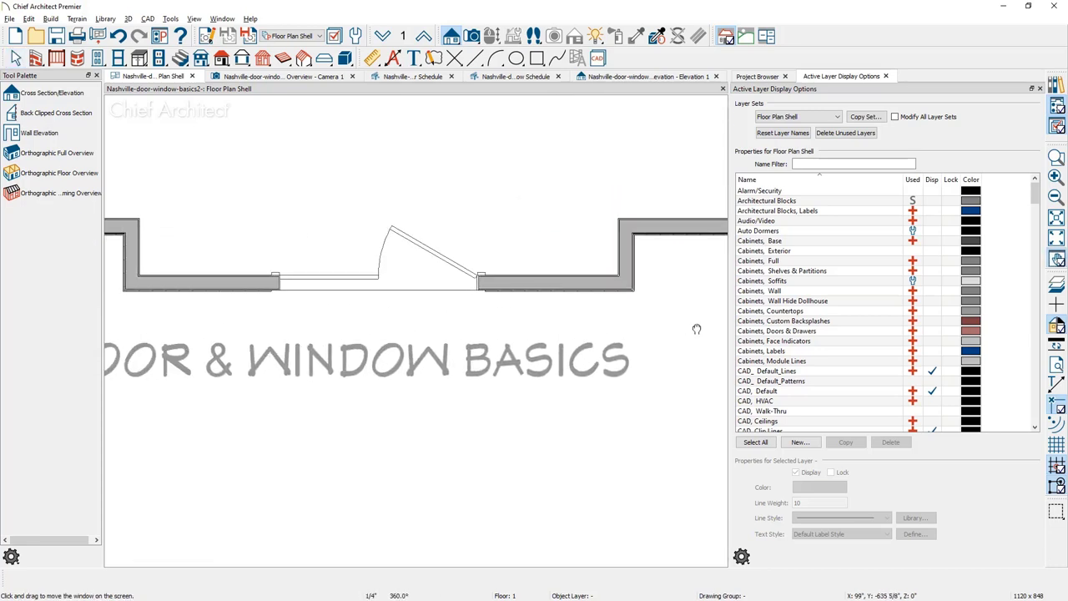
{"action": "left_click", "coordinate": [391, 284]}
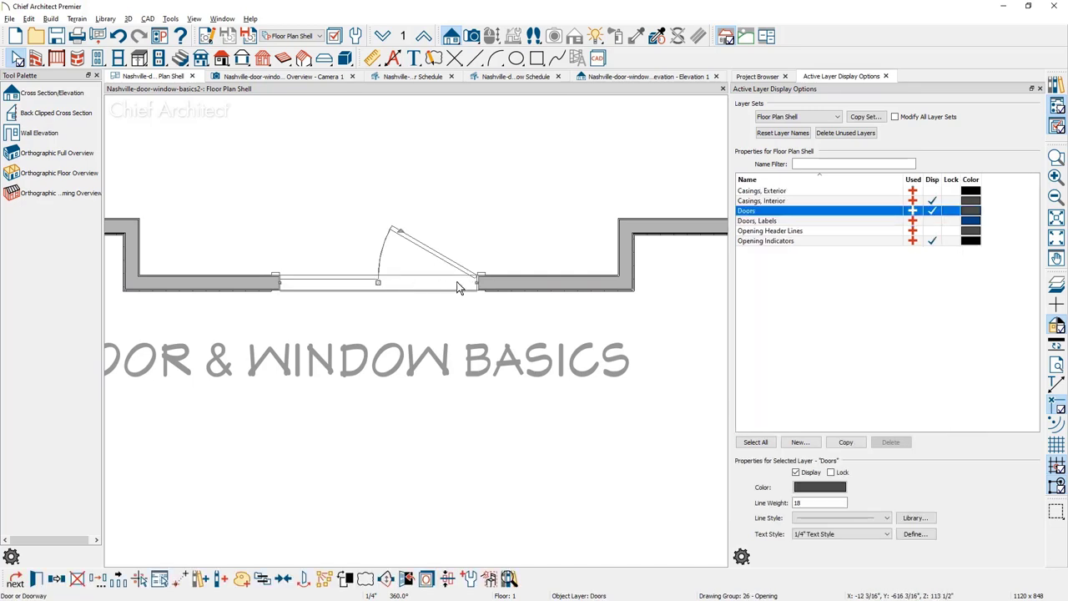
{"action": "left_click", "coordinate": [936, 221]}
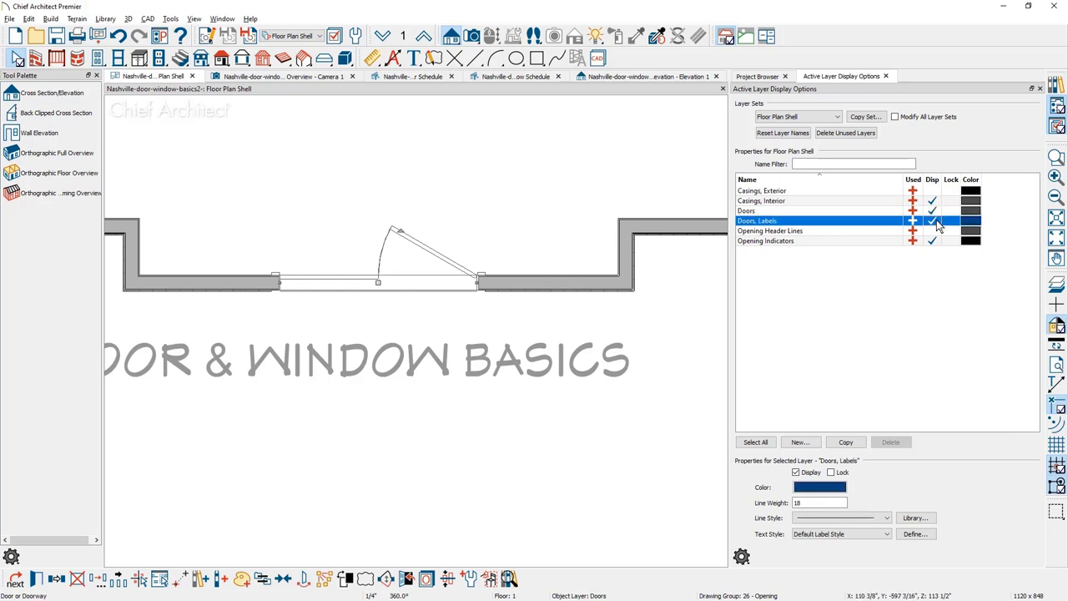
{"action": "left_click", "coordinate": [443, 316]}
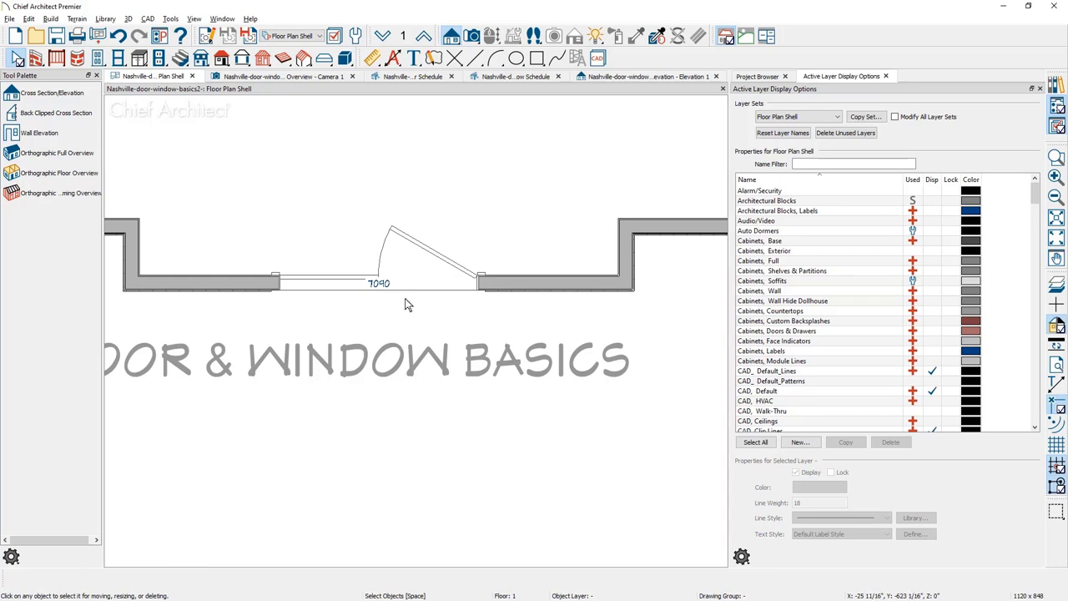
Enable callouts for the Door Schedule's labels, using the rectangle shape with the size calculated from the text
{"action": "left_click", "coordinate": [427, 78]}
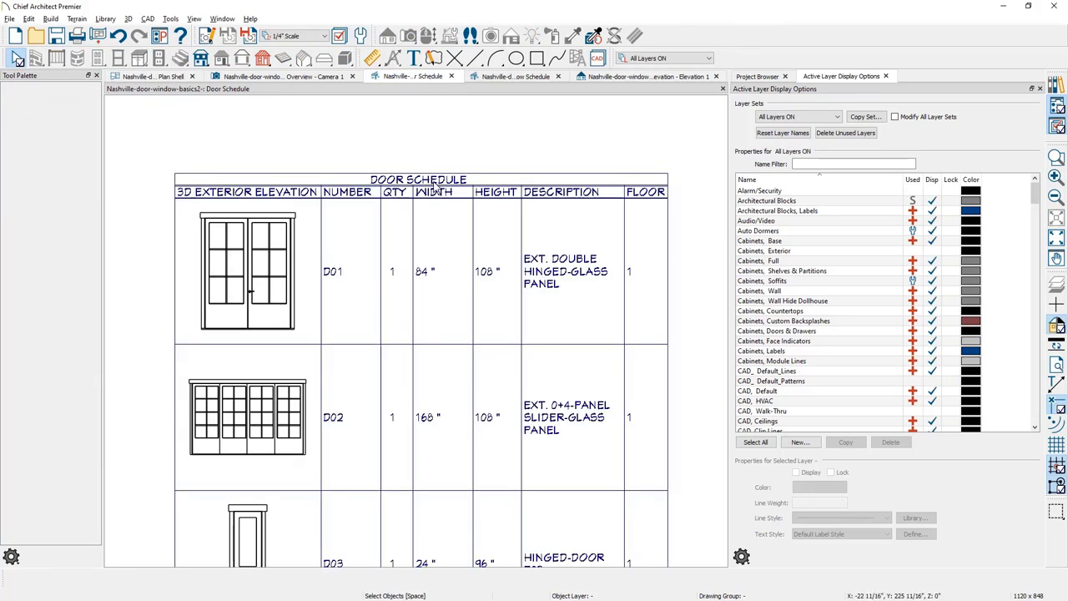
{"action": "left_click", "coordinate": [433, 242]}
{"action": "double_click", "coordinate": [433, 242]}
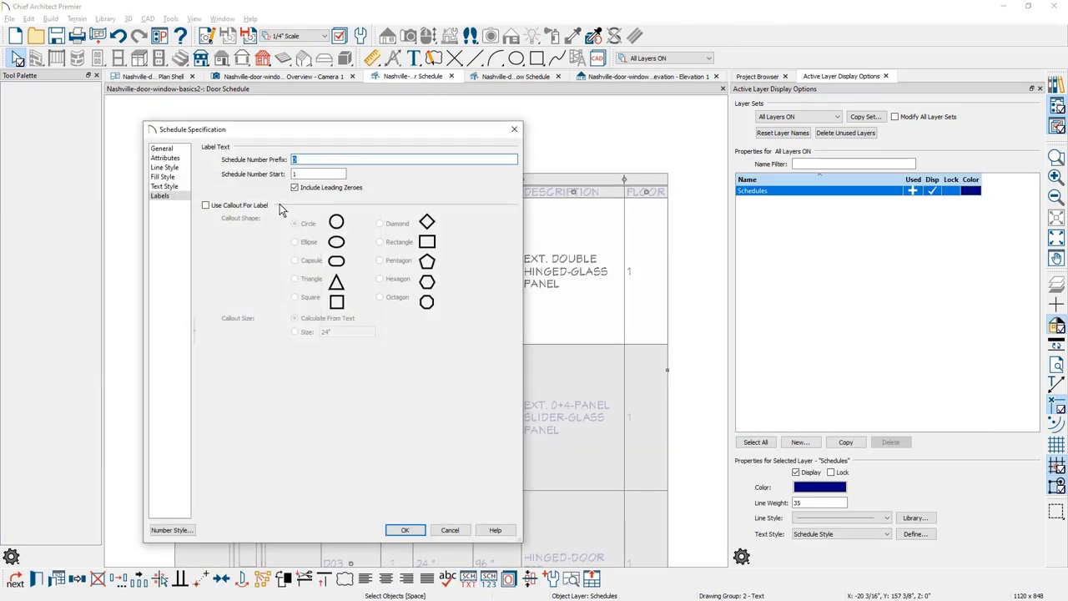
{"action": "left_click", "coordinate": [213, 209]}
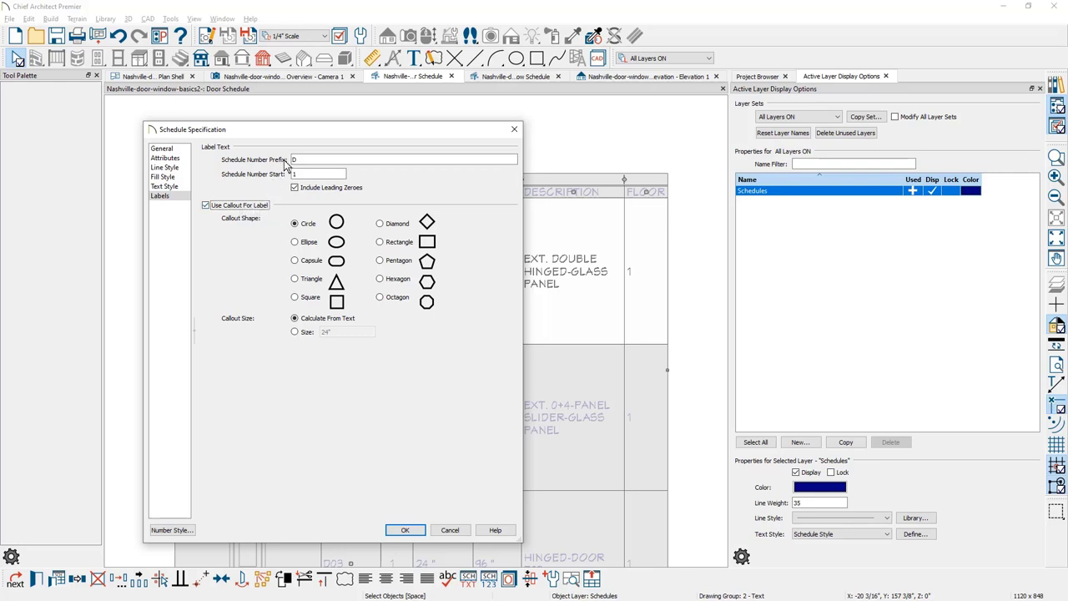
{"action": "left_click", "coordinate": [381, 243]}
{"action": "left_click", "coordinate": [405, 531]}
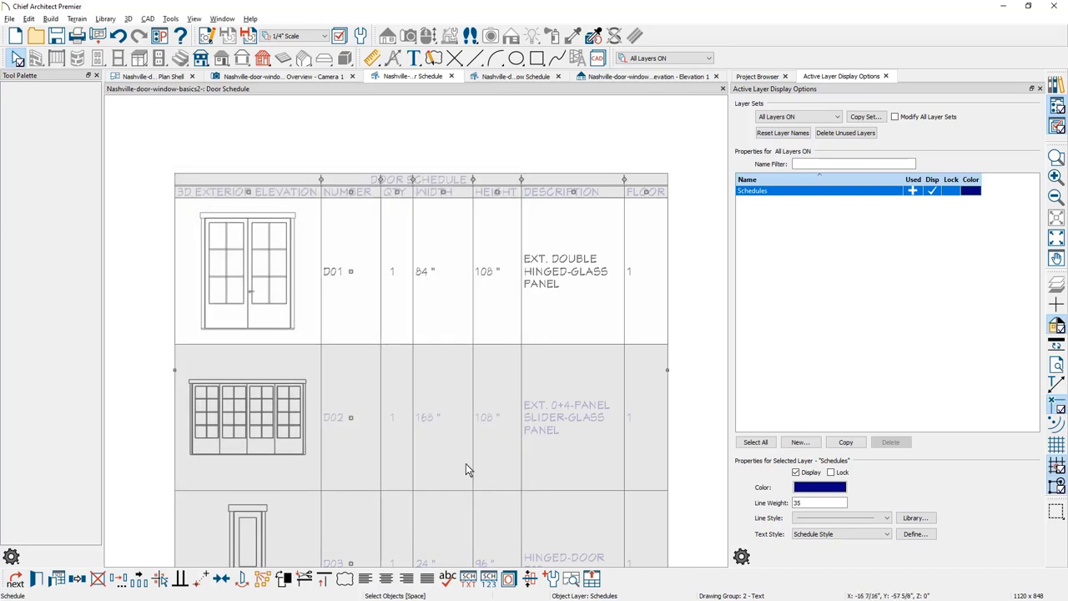
Move the entry door's label in the floor plan outside the wall, to offsets of about X -1" and Y -7 1/2"
{"action": "left_click", "coordinate": [162, 77]}
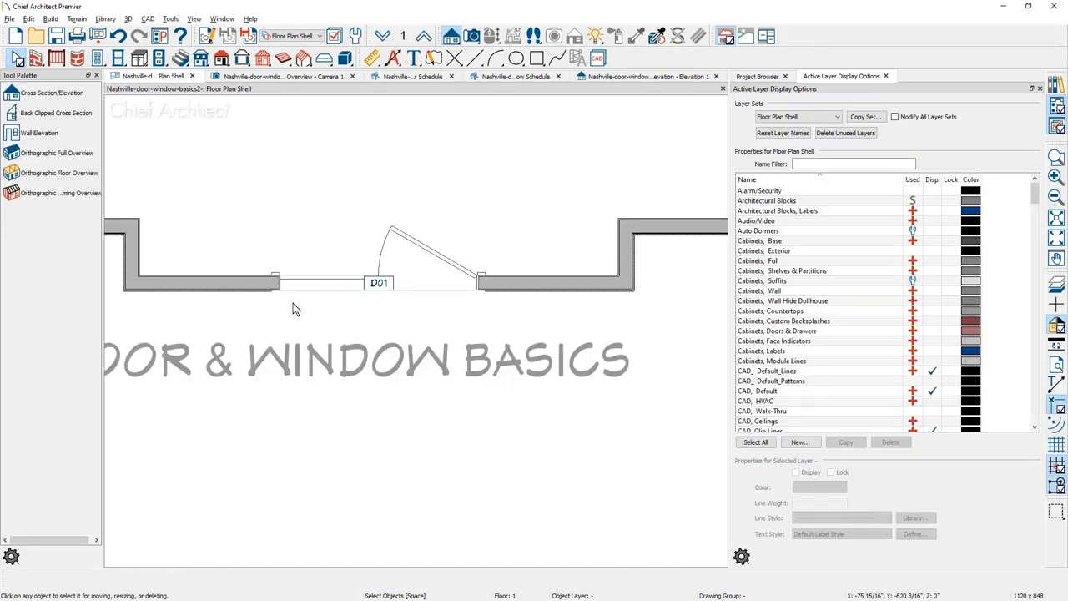
{"action": "left_click", "coordinate": [399, 285]}
{"action": "scroll", "coordinate": [349, 284], "scroll_direction": "up", "scroll_amount": 4}
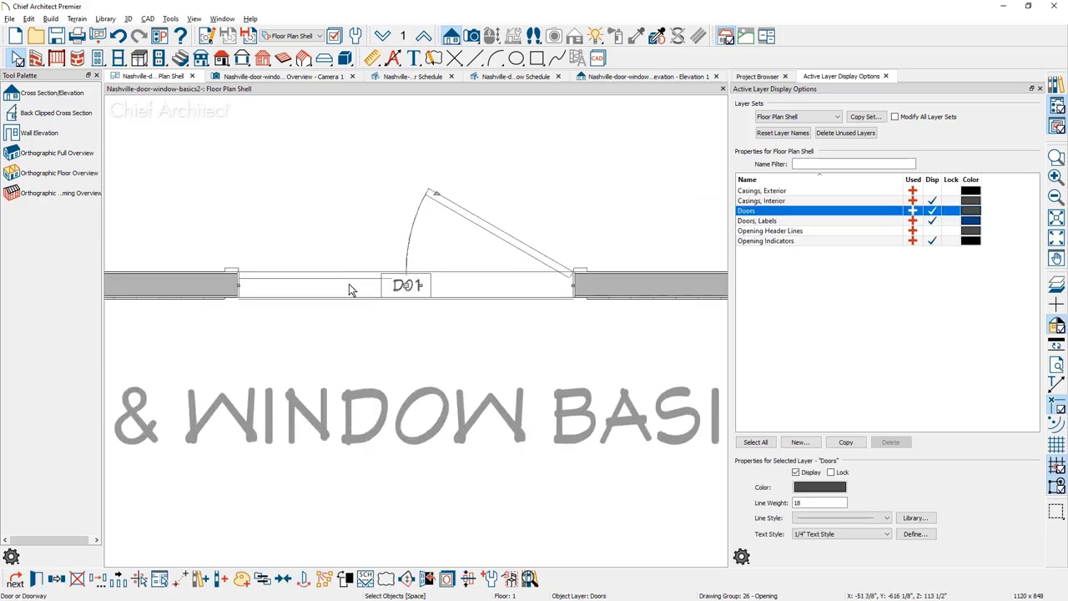
{"action": "left_click_drag", "start_coordinate": [457, 287], "coordinate": [465, 343]}
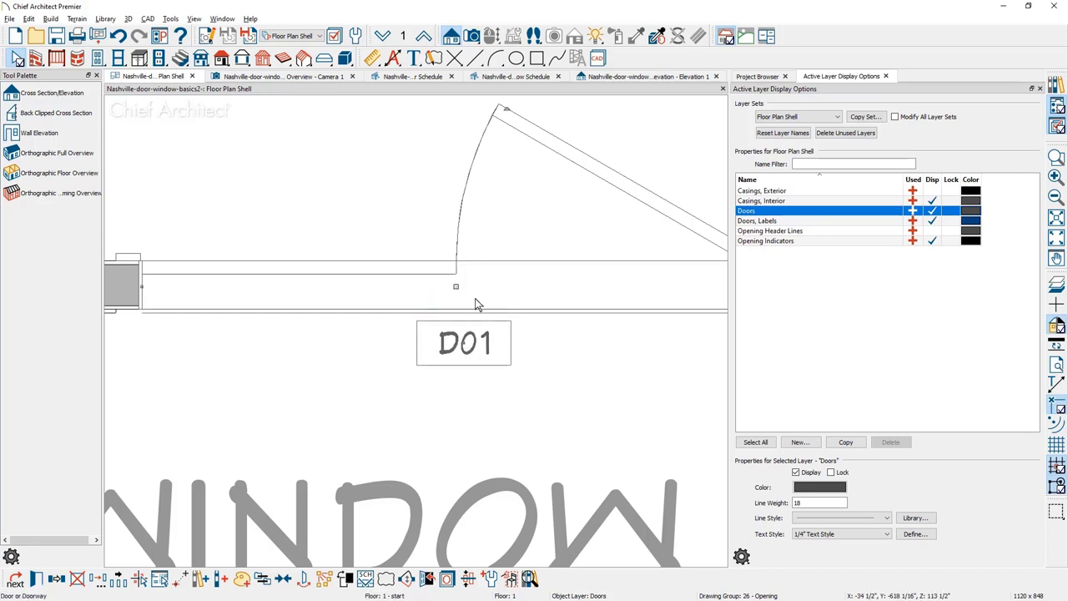
Open the entry door's specification at its label settings to examine the plan view position and orientation values
{"action": "double_click", "coordinate": [476, 303]}
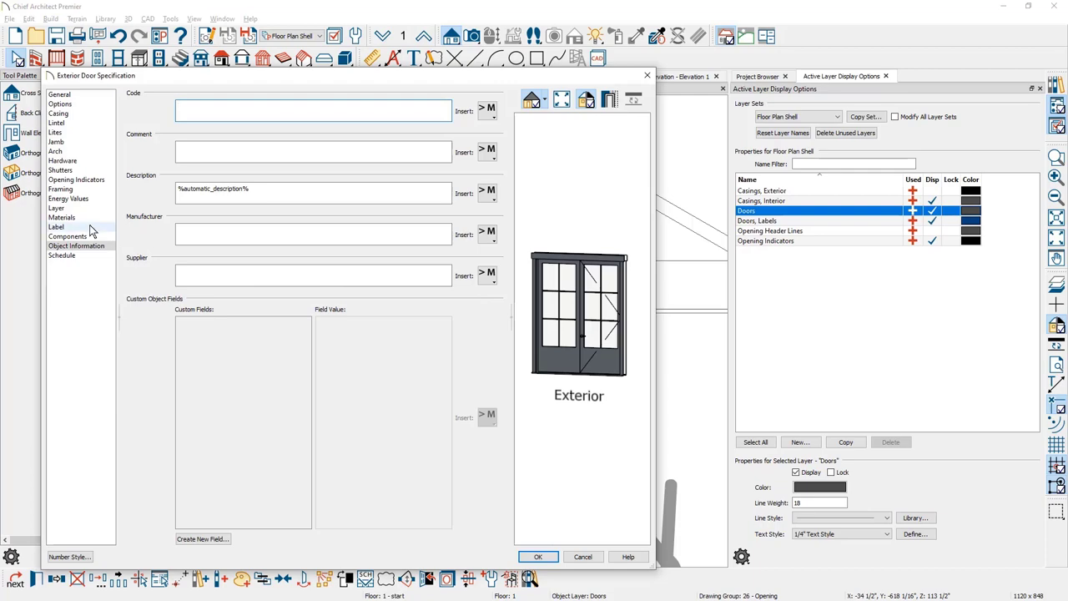
{"action": "left_click", "coordinate": [57, 227]}
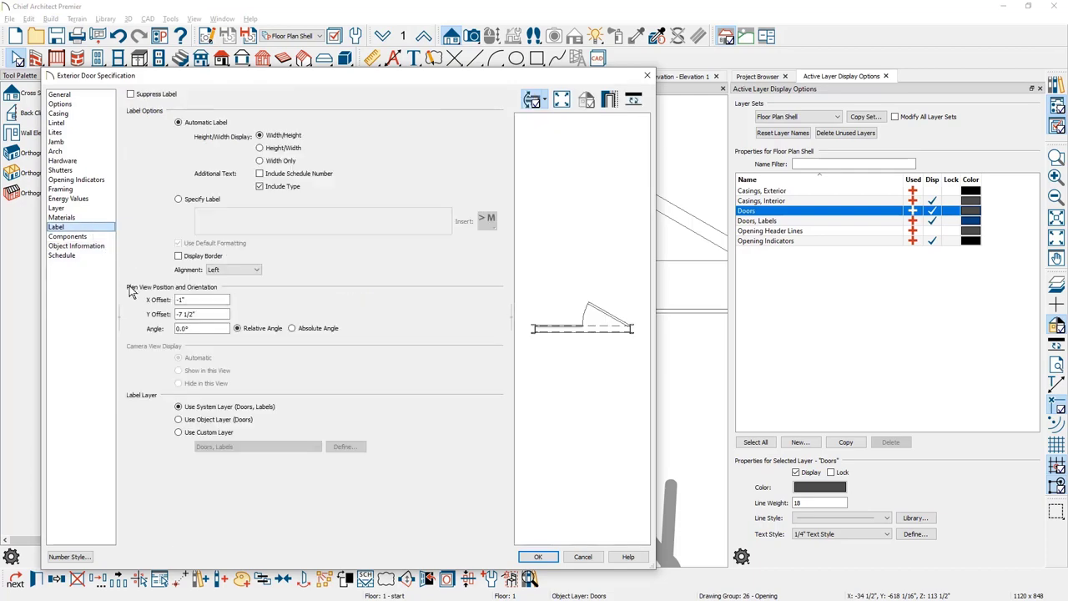